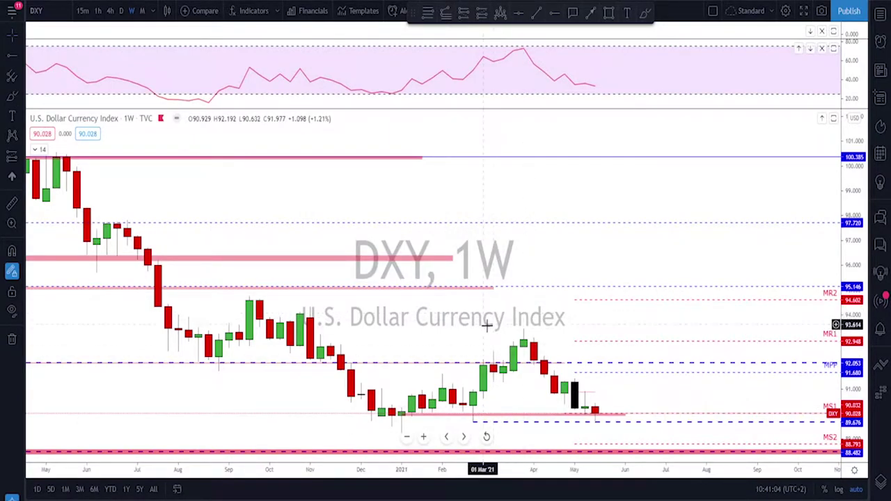
Switch the U.S. Dollar Currency Index chart from the weekly to the daily timeframe
{"action": "scroll", "coordinate": [393, 310], "scroll_direction": "up", "scroll_amount": 1}
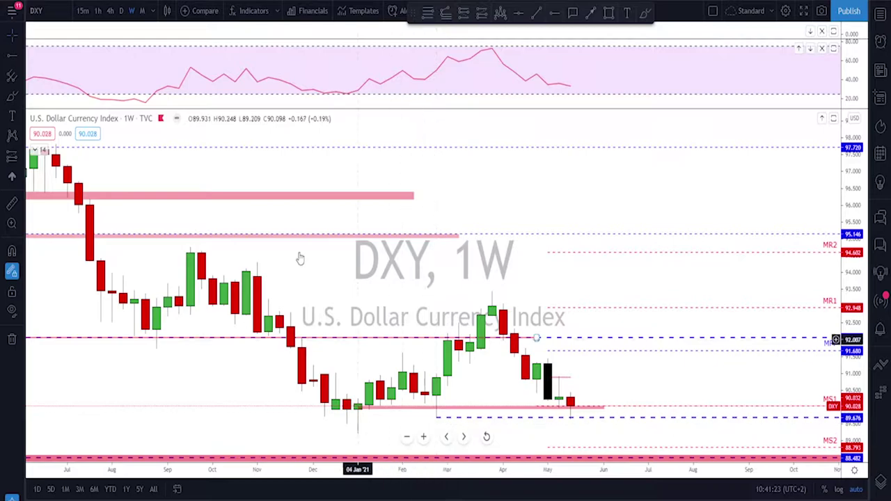
{"action": "left_click", "coordinate": [121, 10]}
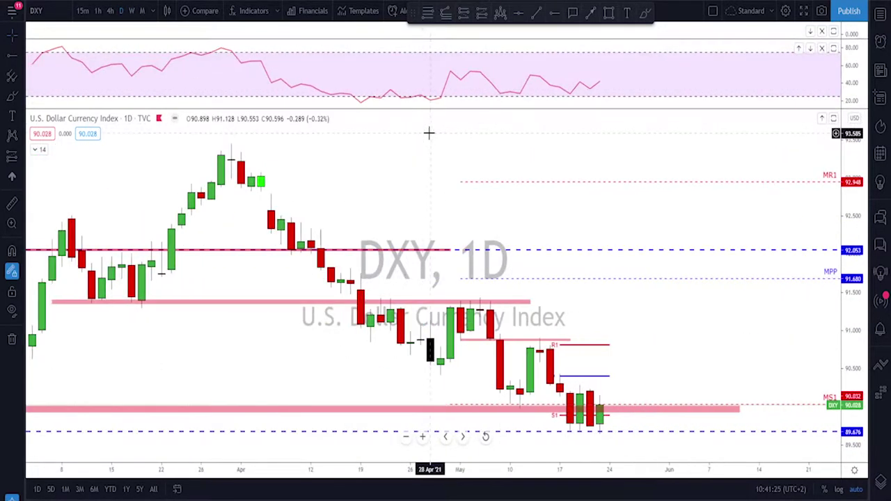
{"action": "left_click", "coordinate": [608, 12]}
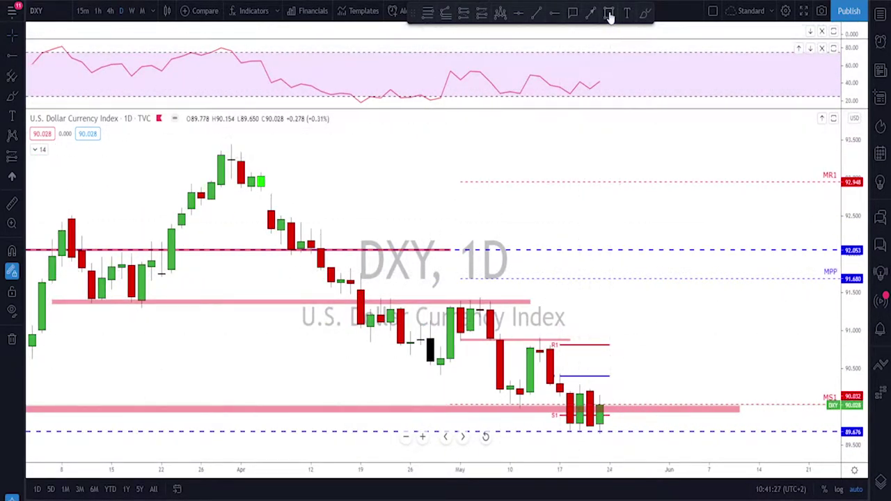
{"action": "left_click_drag", "start_coordinate": [560, 394], "coordinate": [626, 429]}
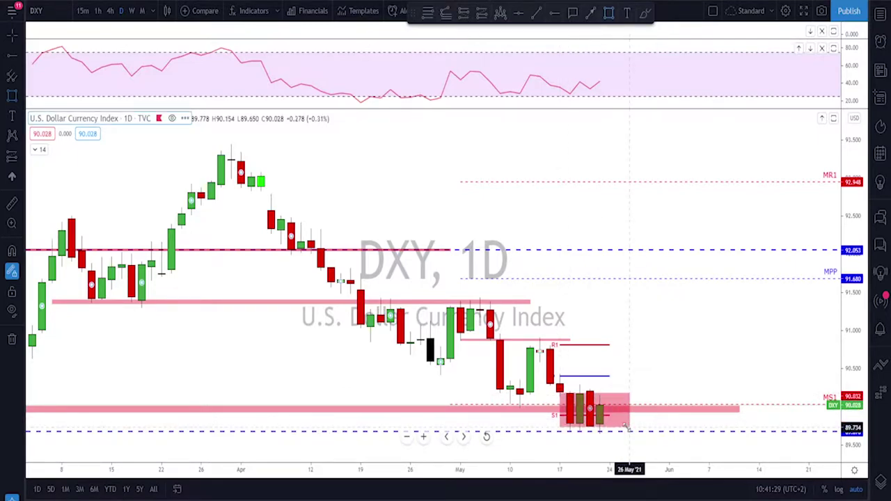
{"action": "key", "text": "Escape"}
Look over the daily support zone near 90.000 and its price reactions back to January 2021
{"action": "scroll", "coordinate": [638, 411], "scroll_direction": "down", "scroll_amount": 6}
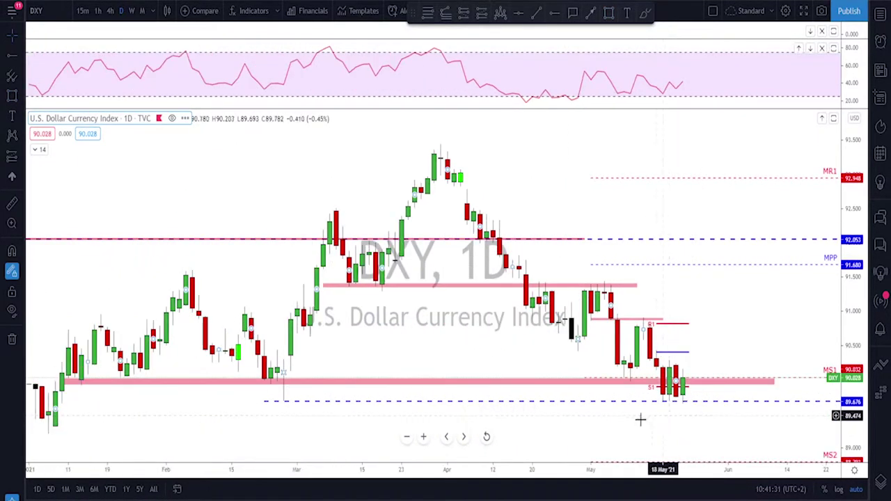
{"action": "right_click", "coordinate": [279, 398]}
{"action": "left_click", "coordinate": [250, 387]}
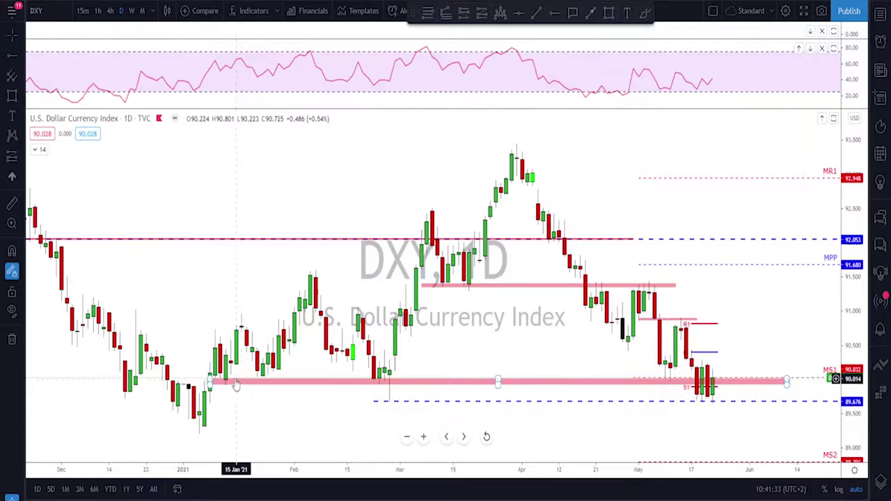
{"action": "left_click", "coordinate": [394, 422]}
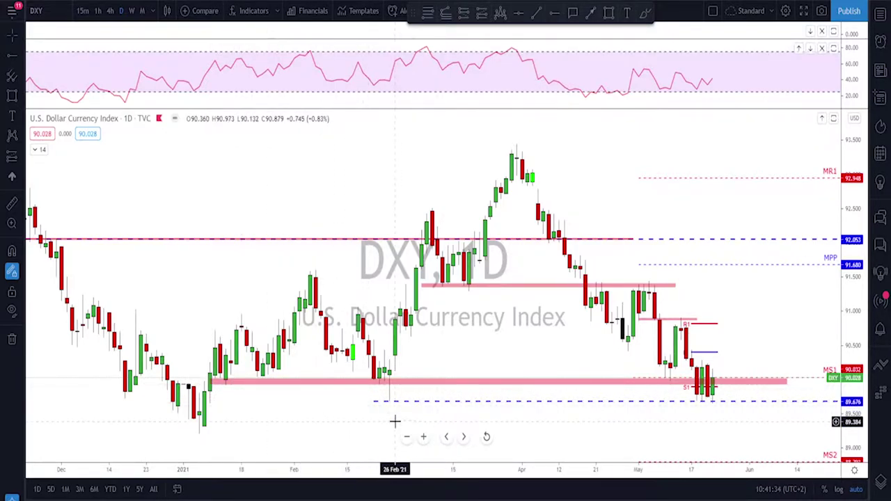
Switch the index chart to the 4-hour timeframe and frame the descending trendline together with the recent May lows
{"action": "left_click", "coordinate": [110, 10]}
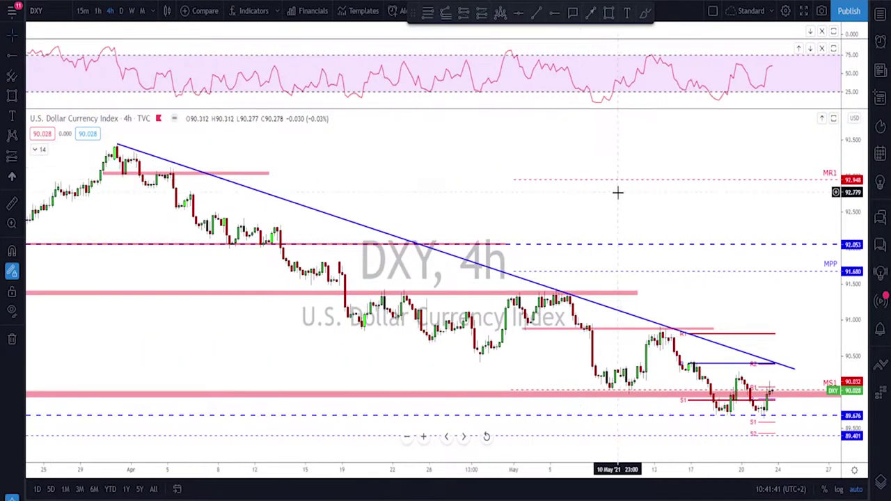
{"action": "scroll", "coordinate": [617, 192], "scroll_direction": "down", "scroll_amount": 3}
{"action": "right_click", "coordinate": [672, 207]}
{"action": "left_click_drag", "start_coordinate": [666, 188], "coordinate": [559, 176]}
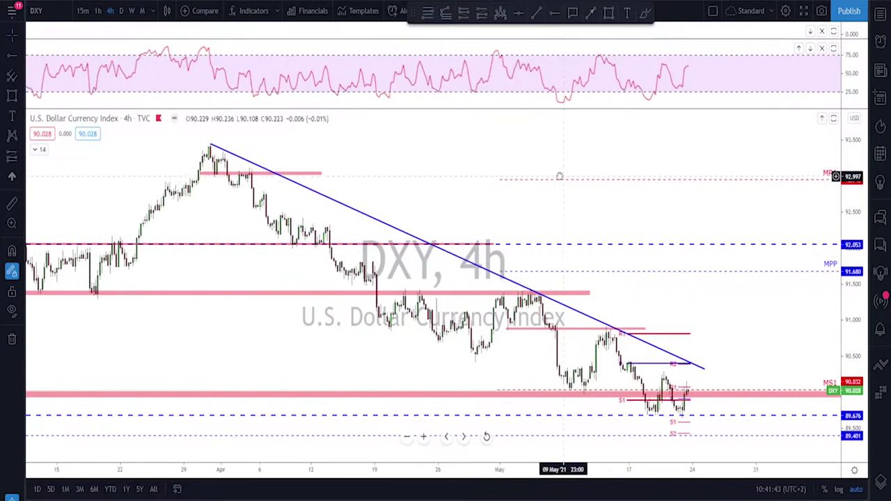
{"action": "scroll", "coordinate": [559, 176], "scroll_direction": "down", "scroll_amount": 1}
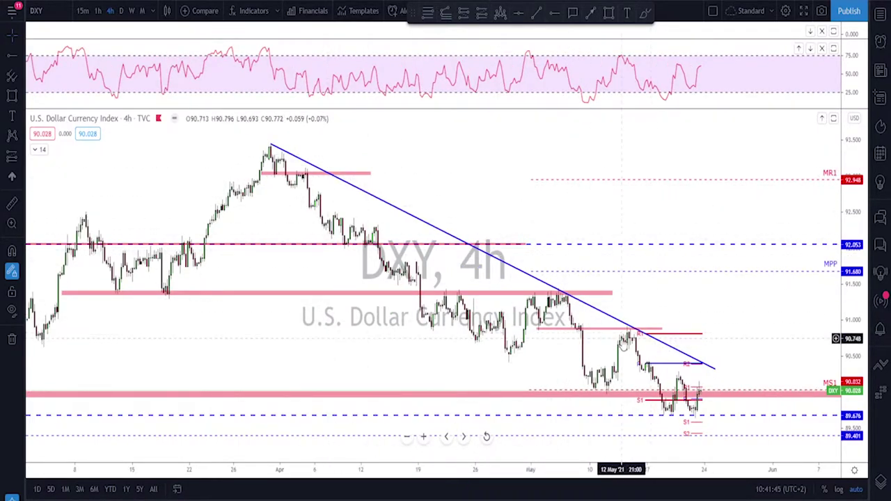
{"action": "scroll", "coordinate": [624, 343], "scroll_direction": "up", "scroll_amount": 3}
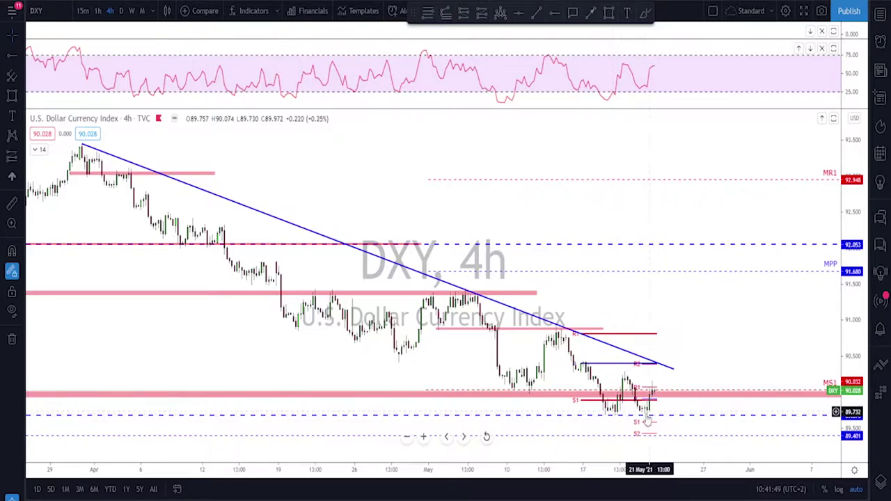
{"action": "scroll", "coordinate": [649, 421], "scroll_direction": "down", "scroll_amount": 2}
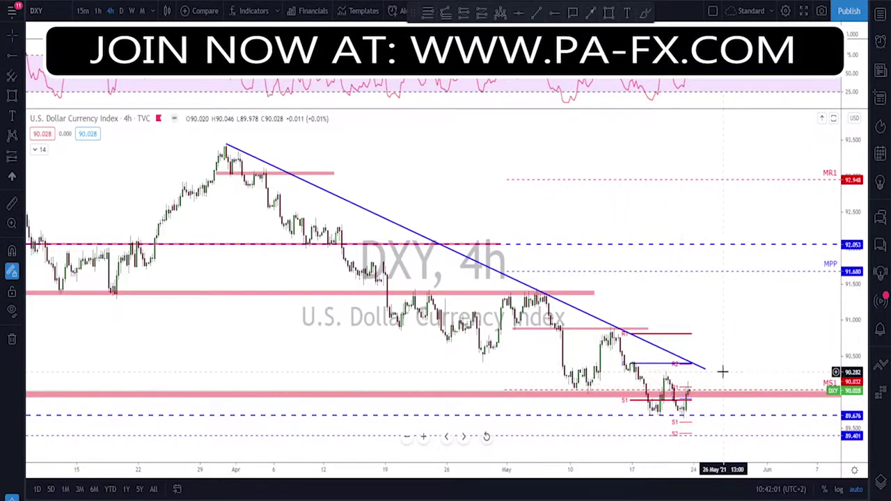
Brush a circle around the lows near 10 May, trace the rally and drop to the 18 May low, and undo the trace
{"action": "left_click", "coordinate": [647, 13]}
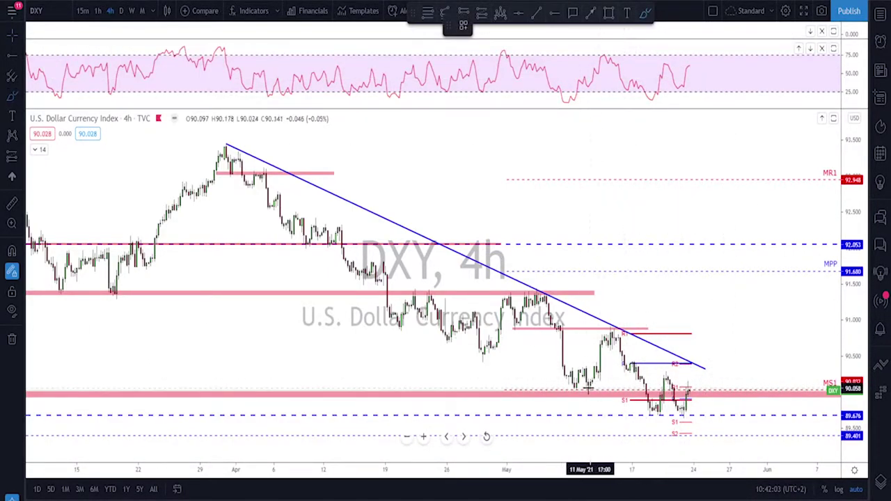
{"action": "mouse_move", "coordinate": [582, 382]}
{"action": "left_mouse_down"}
{"action": "mouse_move", "coordinate": [565, 388]}
{"action": "mouse_move", "coordinate": [581, 381]}
{"action": "left_mouse_up"}
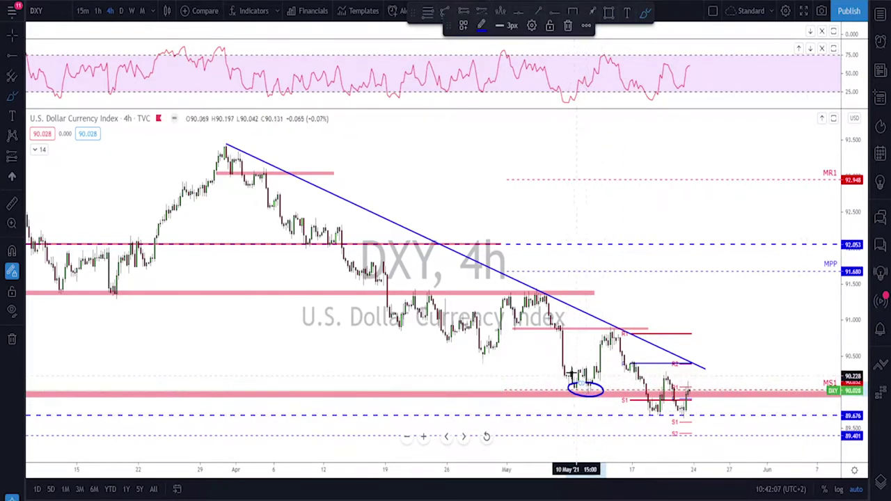
{"action": "mouse_move", "coordinate": [570, 369]}
{"action": "left_mouse_down"}
{"action": "mouse_move", "coordinate": [612, 365]}
{"action": "mouse_move", "coordinate": [611, 330]}
{"action": "mouse_move", "coordinate": [652, 410]}
{"action": "left_mouse_up"}
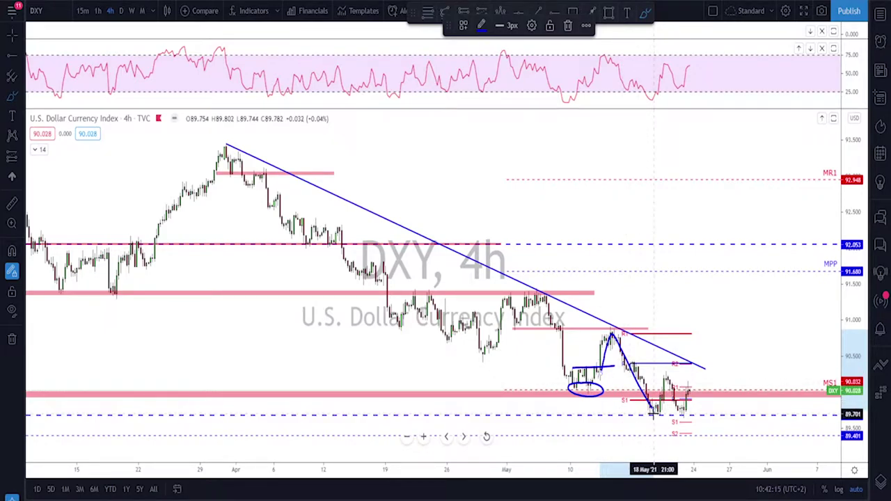
{"action": "key", "text": "ctrl+z"}
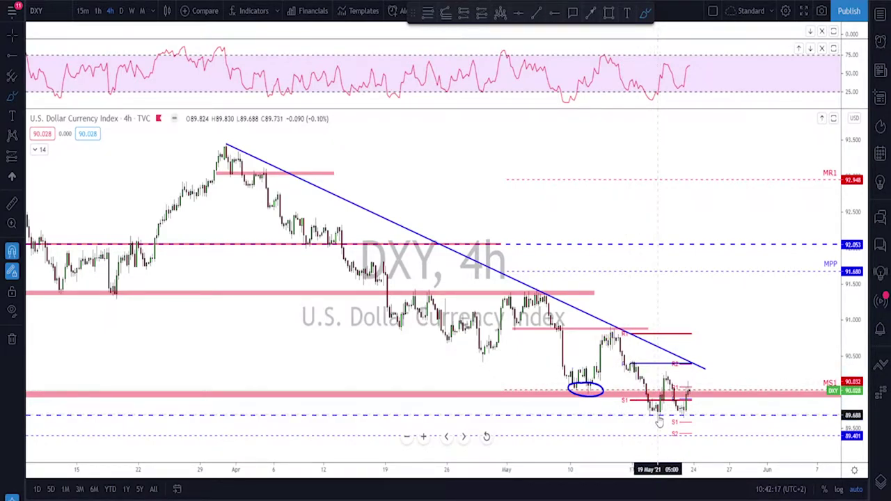
Circle the two latest lows near 89.676, sketch a projected move to and from the descending trendline, and undo the sketch
{"action": "mouse_move", "coordinate": [652, 412]}
{"action": "left_mouse_down"}
{"action": "mouse_move", "coordinate": [700, 410]}
{"action": "mouse_move", "coordinate": [693, 362]}
{"action": "left_mouse_up"}
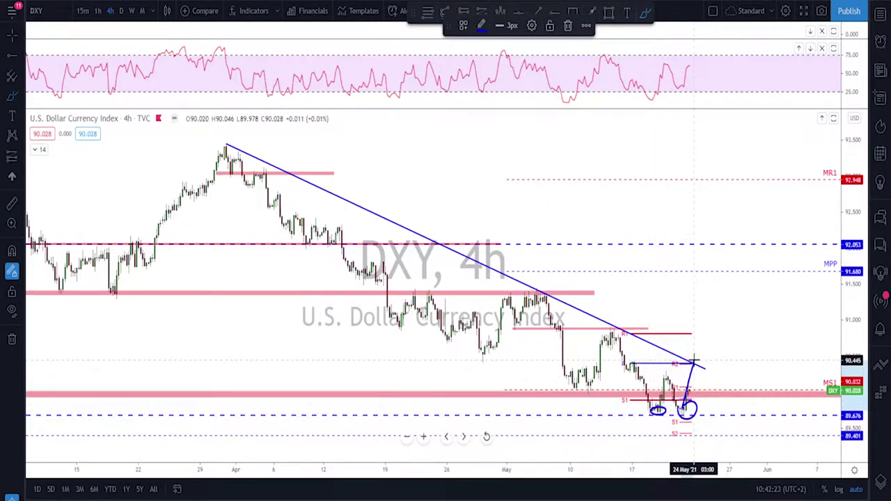
{"action": "left_click_drag", "start_coordinate": [701, 373], "coordinate": [725, 426]}
{"action": "key", "text": "ctrl+z"}
{"action": "key", "text": "ctrl+z"}
{"action": "key", "text": "ctrl+z"}
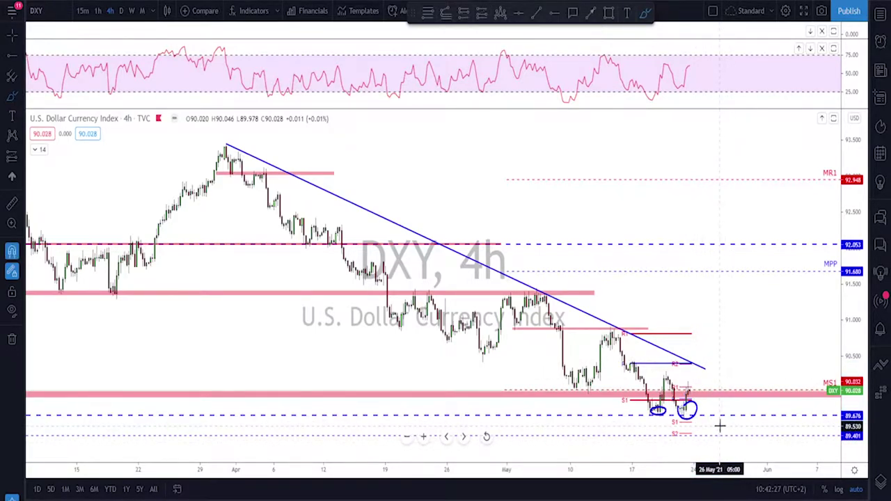
Sketch a projected breakout above the descending trendline with a pullback and a second rise, using the brush
{"action": "scroll", "coordinate": [668, 404], "scroll_direction": "up", "scroll_amount": 1}
{"action": "scroll", "coordinate": [696, 389], "scroll_direction": "down", "scroll_amount": 3}
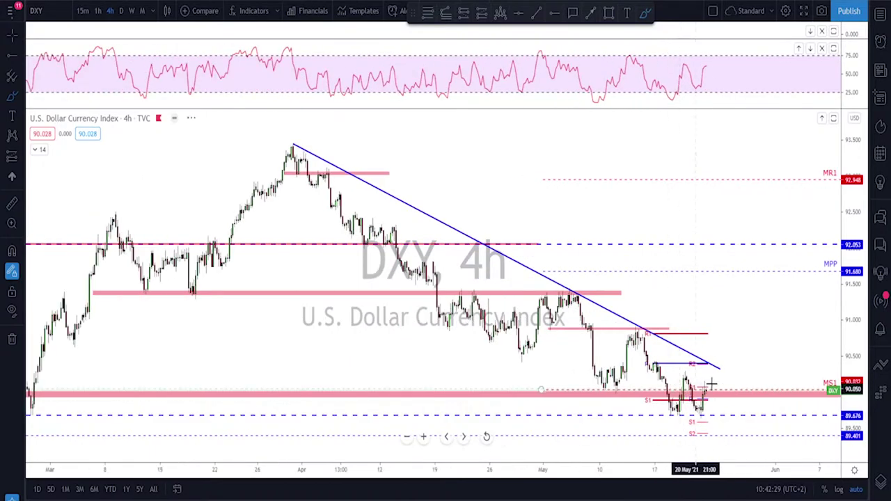
{"action": "scroll", "coordinate": [721, 391], "scroll_direction": "up", "scroll_amount": 2}
{"action": "mouse_move", "coordinate": [696, 391]}
{"action": "left_mouse_down"}
{"action": "mouse_move", "coordinate": [705, 332]}
{"action": "mouse_move", "coordinate": [719, 367]}
{"action": "mouse_move", "coordinate": [728, 314]}
{"action": "left_mouse_up"}
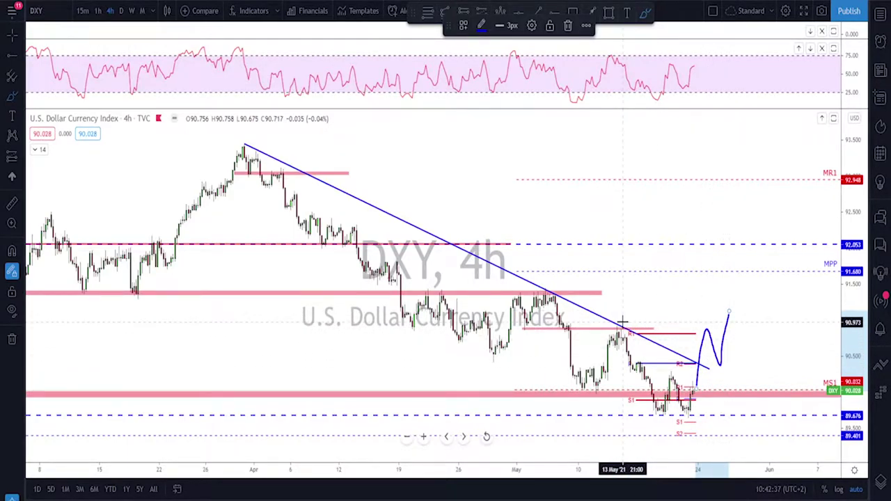
Circle the two May touches of the descending trendline, then undo the circles and the projected breakout path
{"action": "left_click_drag", "start_coordinate": [618, 321], "coordinate": [617, 322]}
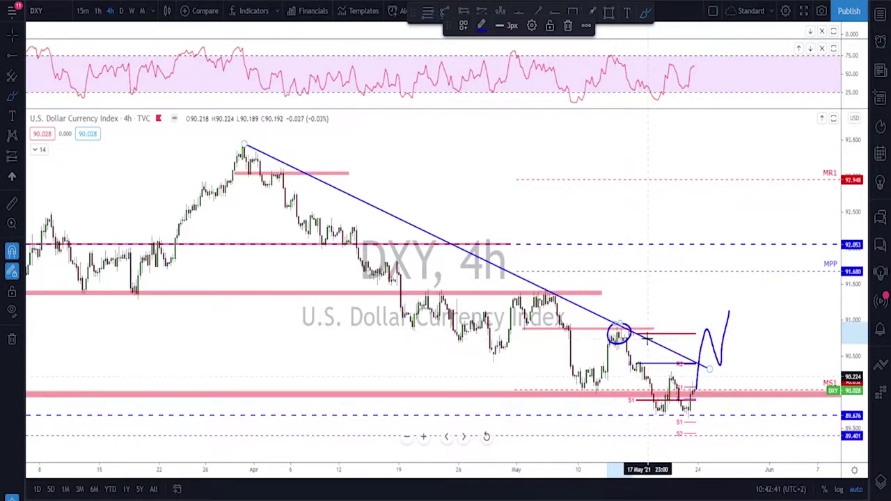
{"action": "left_click_drag", "start_coordinate": [540, 285], "coordinate": [538, 287]}
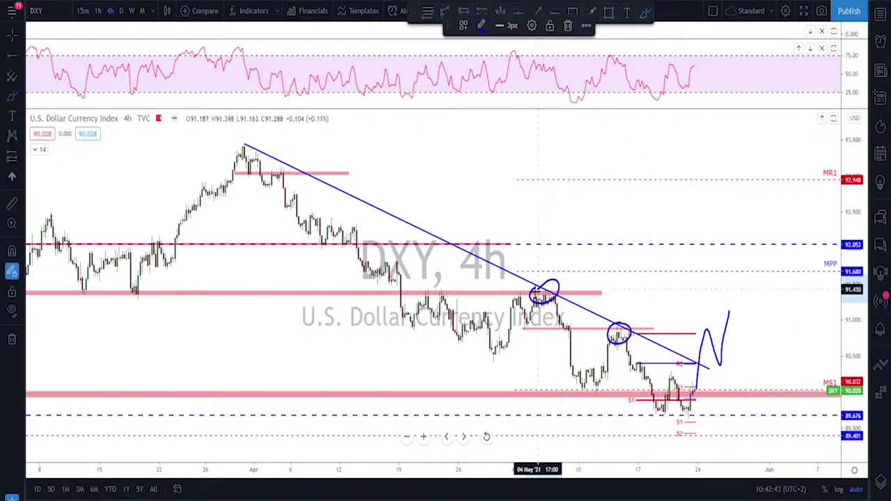
{"action": "key", "text": "ctrl+z"}
{"action": "key", "text": "ctrl+z"}
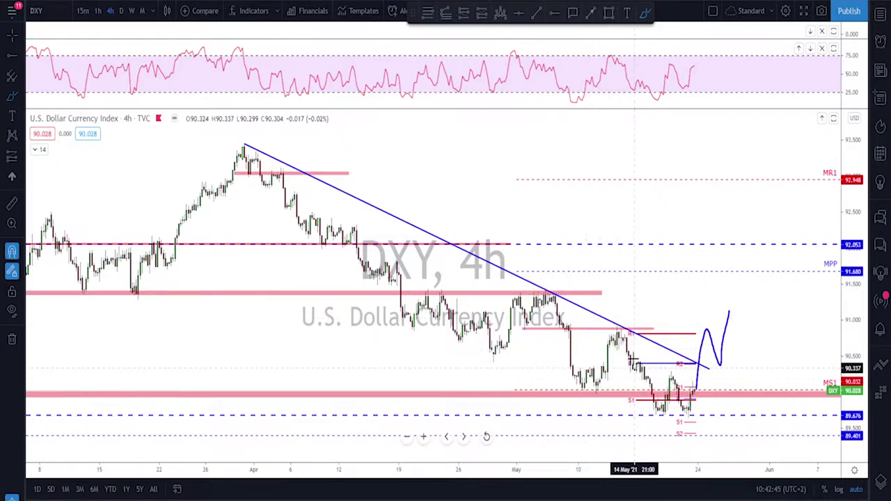
{"action": "key", "text": "ctrl+z"}
Extend the resistance zone just below 91.000 to about 25 May and deselect it
{"action": "left_click", "coordinate": [654, 329]}
{"action": "left_click_drag", "start_coordinate": [655, 328], "coordinate": [717, 330]}
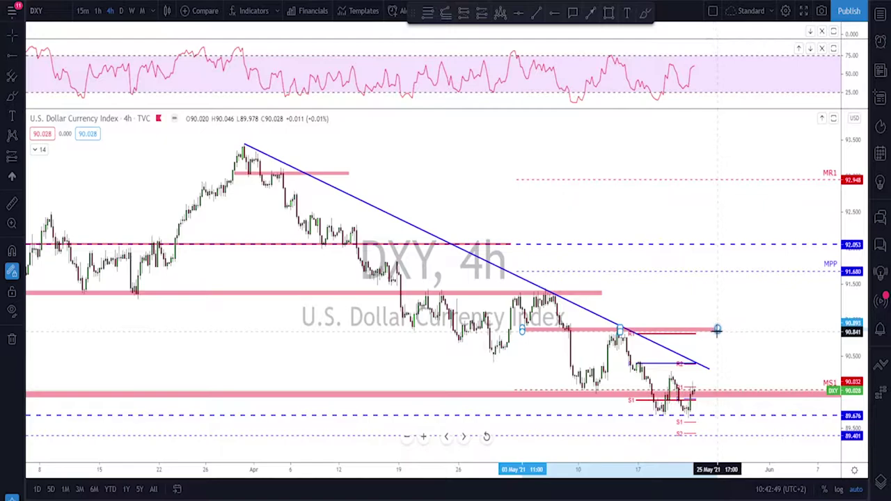
{"action": "right_click", "coordinate": [767, 333]}
{"action": "left_click", "coordinate": [736, 301]}
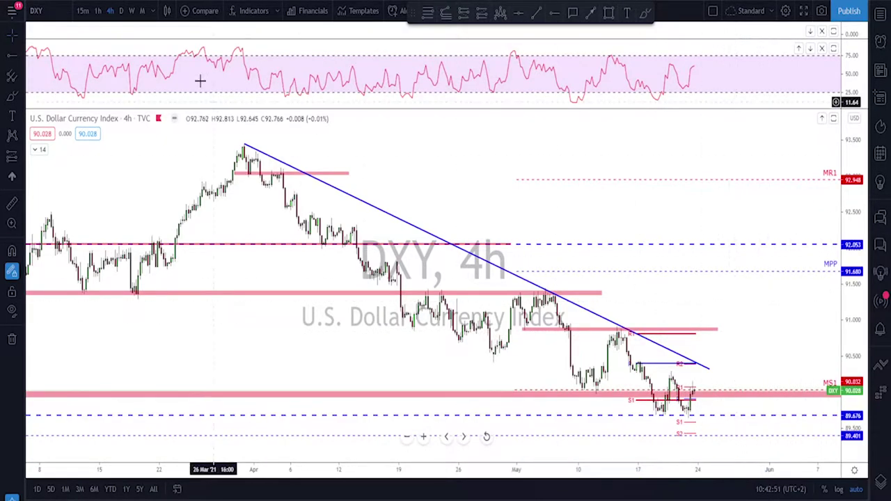
Switch the index chart to the daily timeframe and view the price history back to mid-2020
{"action": "left_click", "coordinate": [121, 12]}
{"action": "scroll", "coordinate": [561, 218], "scroll_direction": "up", "scroll_amount": 5}
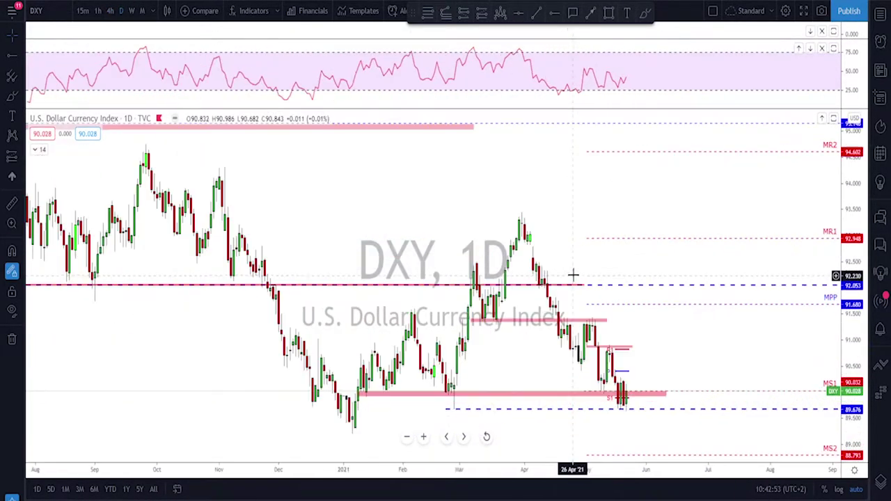
{"action": "scroll", "coordinate": [498, 440], "scroll_direction": "down", "scroll_amount": 2}
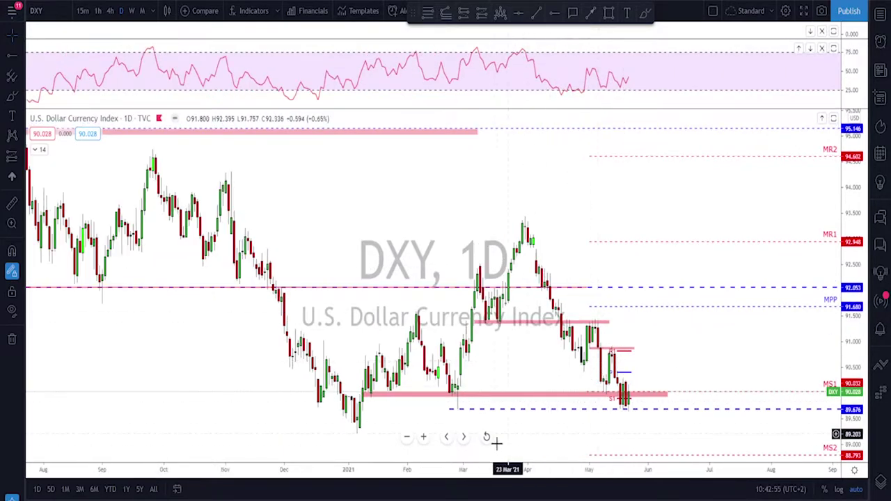
{"action": "scroll", "coordinate": [575, 226], "scroll_direction": "down", "scroll_amount": 3}
Brush a circle around the late-February low and a projected drop below 89.676, then undo both marks
{"action": "left_click", "coordinate": [646, 14]}
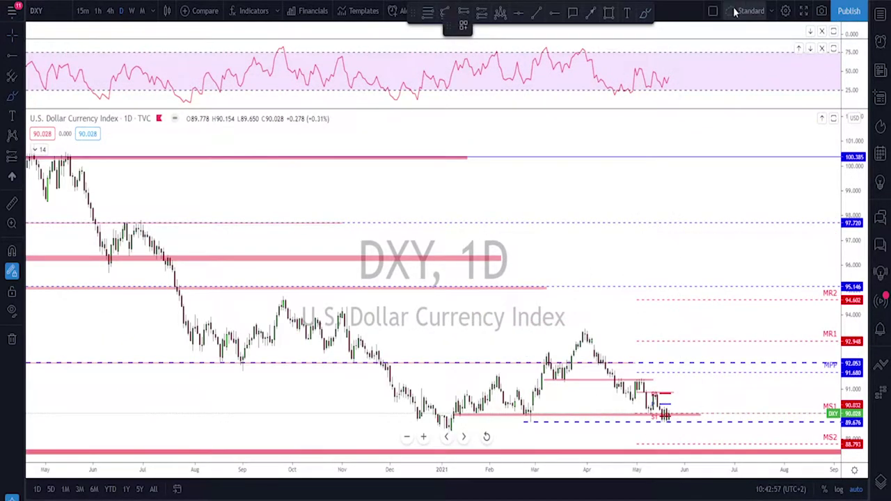
{"action": "scroll", "coordinate": [573, 417], "scroll_direction": "up", "scroll_amount": 2}
{"action": "left_click_drag", "start_coordinate": [461, 402], "coordinate": [460, 408]}
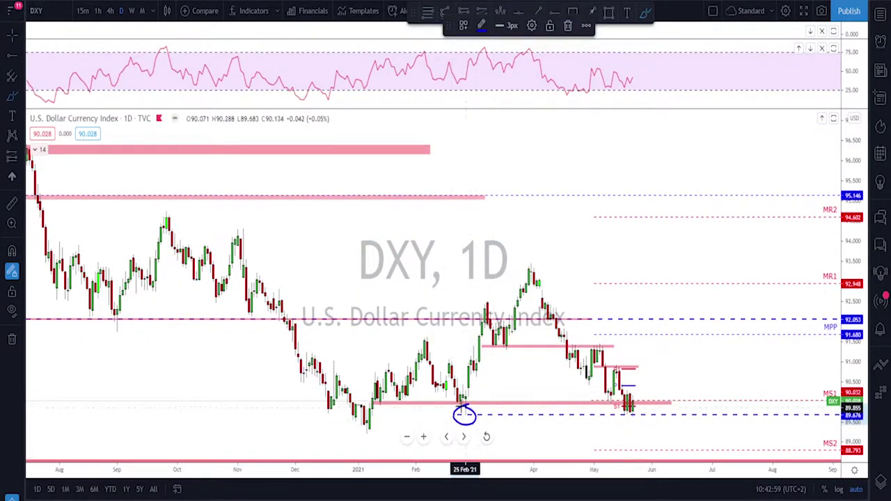
{"action": "left_click_drag", "start_coordinate": [630, 403], "coordinate": [659, 436]}
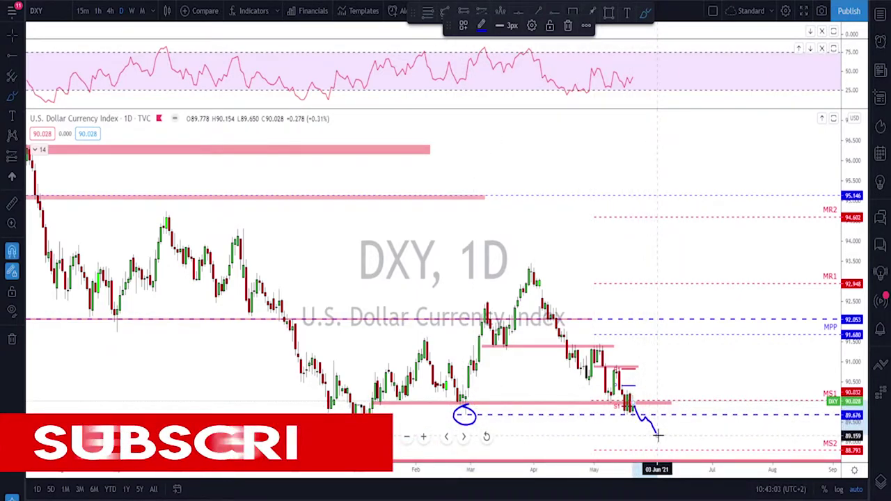
{"action": "key", "text": "ctrl+z"}
{"action": "key", "text": "ctrl+z"}
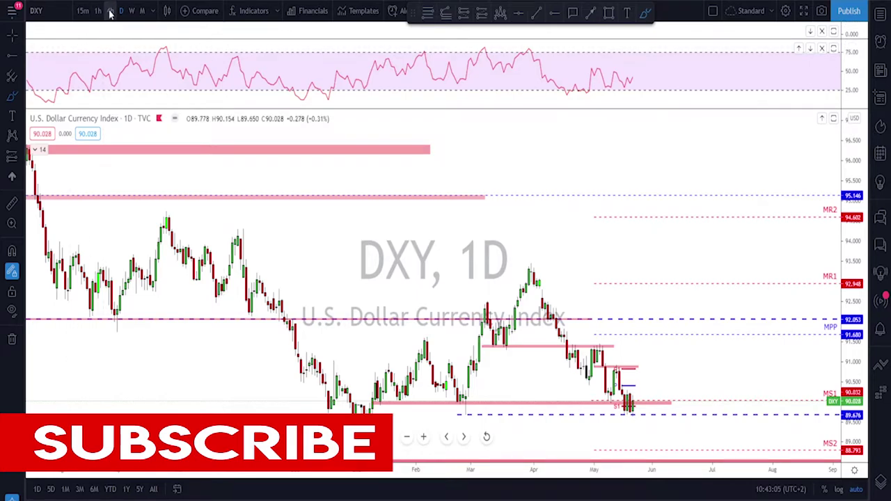
Return the chart to the 4-hour timeframe, brush marks under the latest two lows and along the descending trendline, and undo them
{"action": "left_click", "coordinate": [110, 12]}
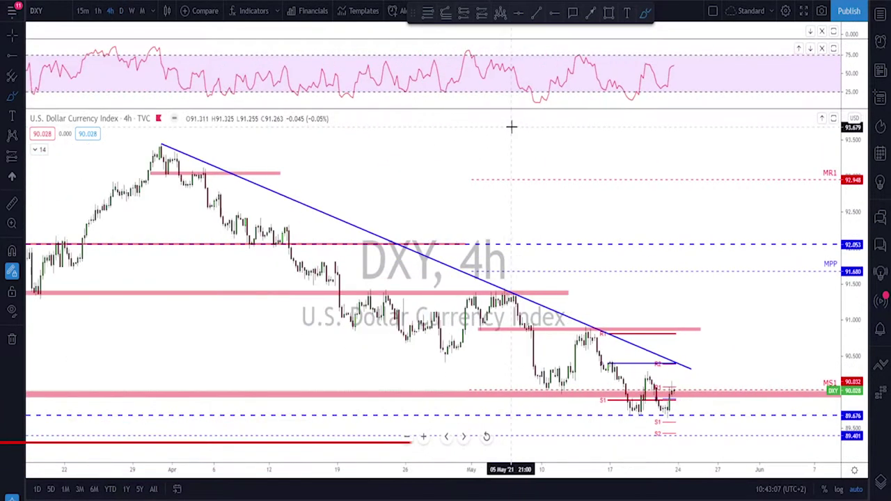
{"action": "left_click_drag", "start_coordinate": [631, 413], "coordinate": [667, 410]}
{"action": "left_click_drag", "start_coordinate": [505, 276], "coordinate": [677, 352]}
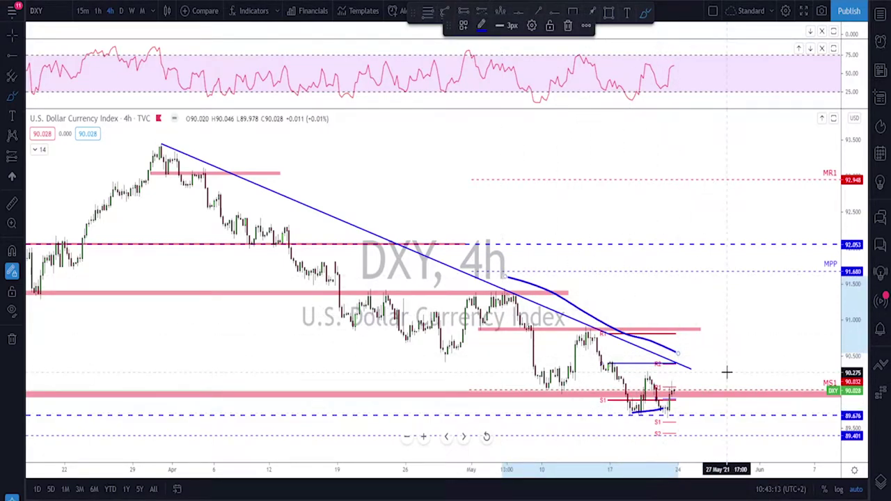
{"action": "key", "text": "ctrl+z"}
Open the GOLD chart on the 4-hour timeframe and frame the latest price action
{"action": "key", "text": "Down"}
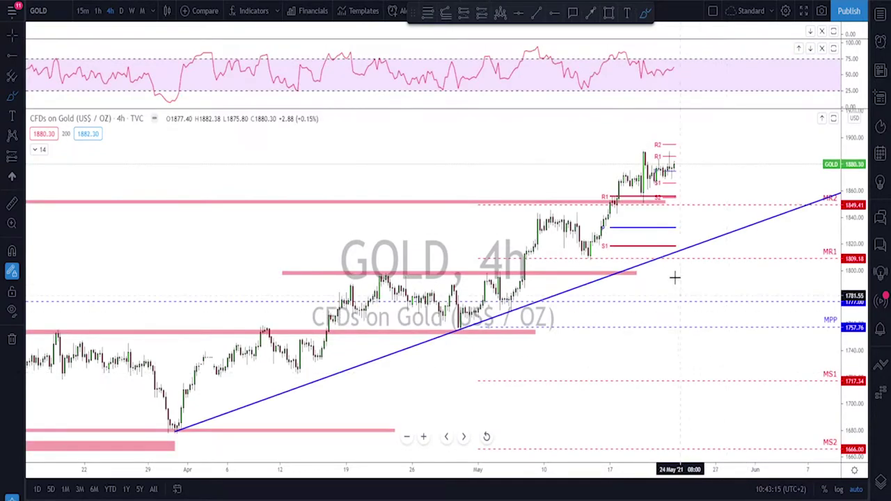
{"action": "scroll", "coordinate": [664, 274], "scroll_direction": "up", "scroll_amount": 1}
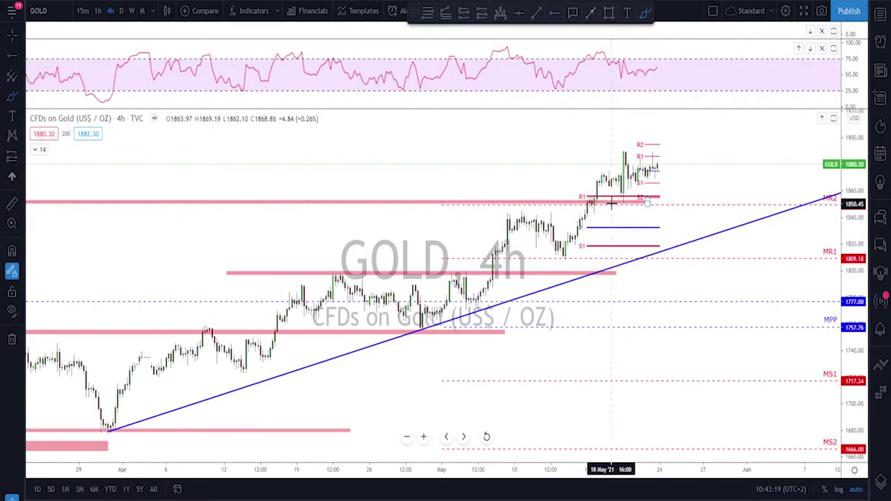
Brush a support line near 1850 with a projected bounce, then a box around the latest 4-hour consolidation, removing these marks
{"action": "left_click_drag", "start_coordinate": [593, 202], "coordinate": [686, 203]}
{"action": "mouse_move", "coordinate": [655, 165]}
{"action": "left_mouse_down"}
{"action": "mouse_move", "coordinate": [671, 203]}
{"action": "mouse_move", "coordinate": [680, 154]}
{"action": "left_mouse_up"}
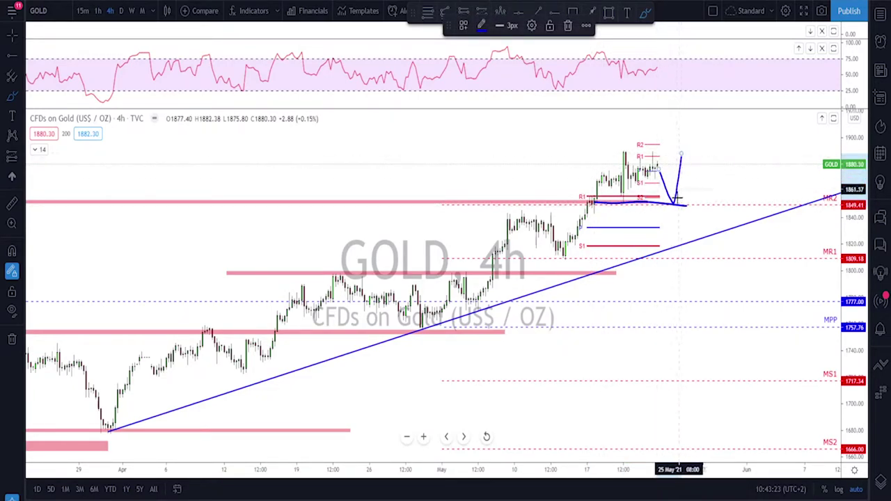
{"action": "key", "text": "Delete"}
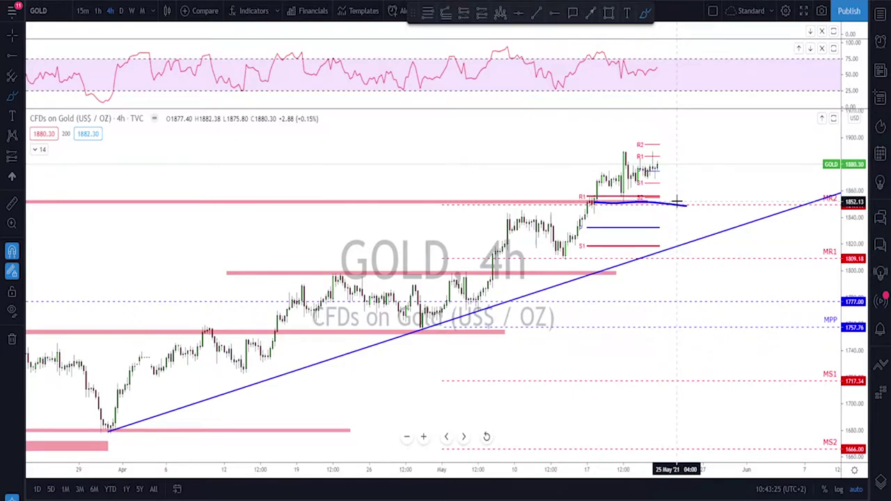
{"action": "mouse_move", "coordinate": [656, 154]}
{"action": "left_mouse_down"}
{"action": "mouse_move", "coordinate": [598, 153]}
{"action": "mouse_move", "coordinate": [592, 202]}
{"action": "mouse_move", "coordinate": [623, 209]}
{"action": "mouse_move", "coordinate": [657, 165]}
{"action": "left_mouse_up"}
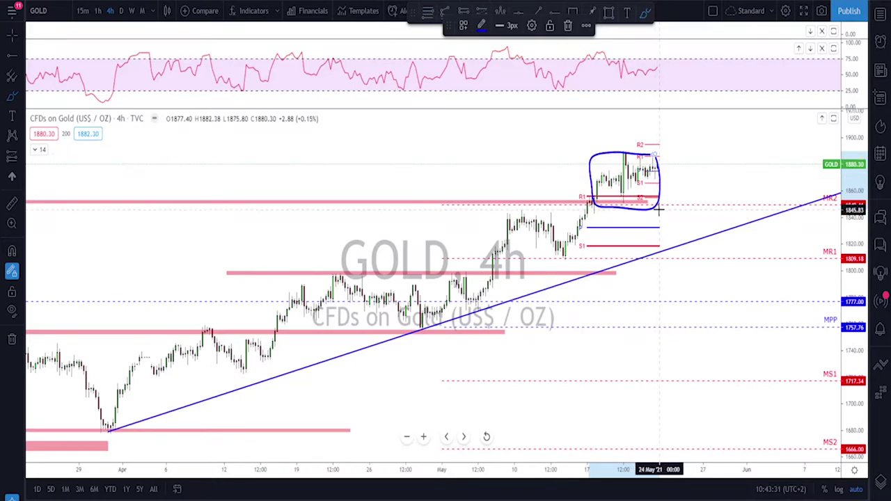
Switch the gold chart to the daily timeframe, brush a circle around the 17 May candle, and undo it
{"action": "left_click", "coordinate": [121, 11]}
{"action": "scroll", "coordinate": [562, 372], "scroll_direction": "up", "scroll_amount": 5}
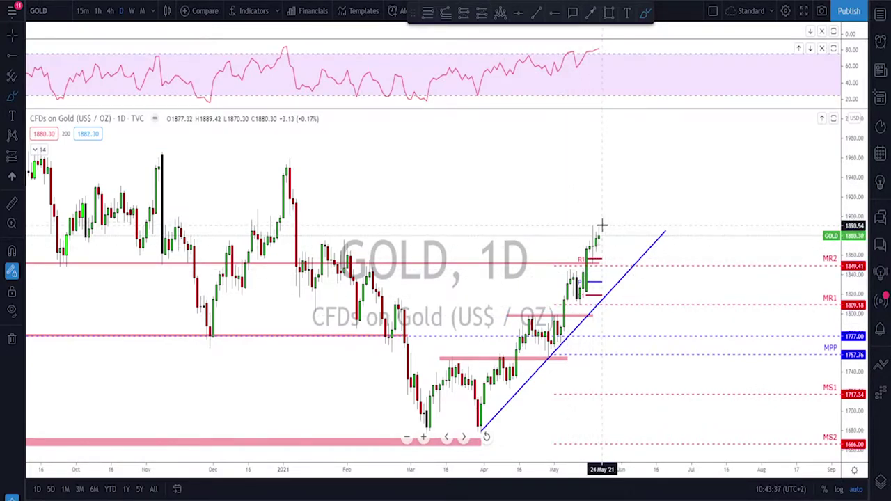
{"action": "mouse_move", "coordinate": [588, 245]}
{"action": "left_mouse_down"}
{"action": "mouse_move", "coordinate": [578, 261]}
{"action": "mouse_move", "coordinate": [582, 291]}
{"action": "mouse_move", "coordinate": [592, 275]}
{"action": "mouse_move", "coordinate": [589, 245]}
{"action": "left_mouse_up"}
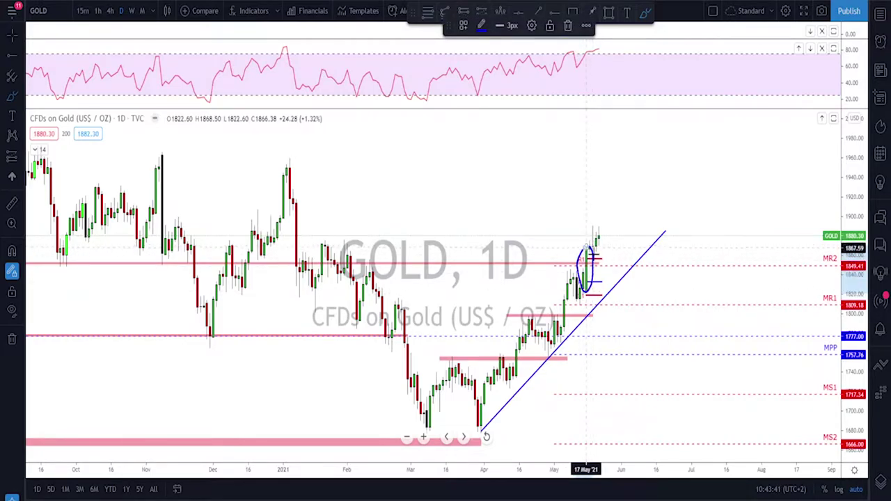
{"action": "key", "text": "ctrl+z"}
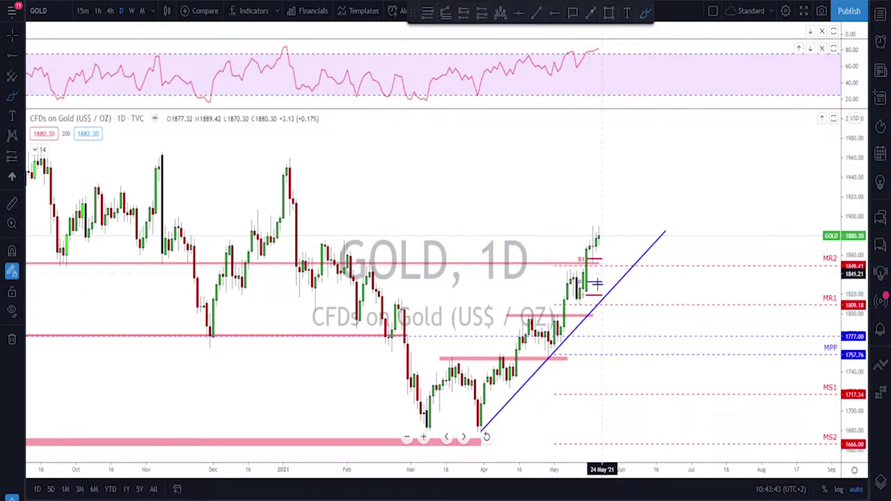
{"action": "scroll", "coordinate": [590, 295], "scroll_direction": "up", "scroll_amount": 1}
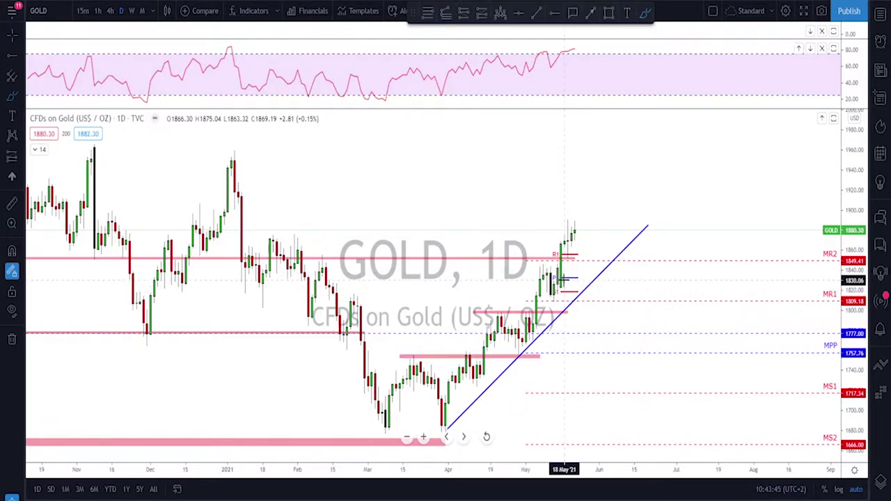
Switch gold to the 1-hour timeframe and extend the pink zone just above MR2 to about 24 May 21:00
{"action": "left_click", "coordinate": [105, 13]}
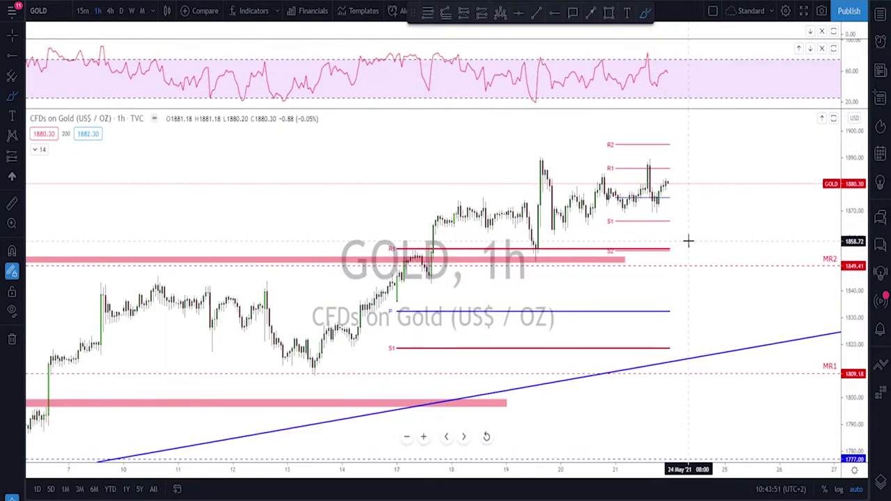
{"action": "scroll", "coordinate": [688, 241], "scroll_direction": "down", "scroll_amount": 1}
{"action": "left_click_drag", "start_coordinate": [648, 245], "coordinate": [731, 245]}
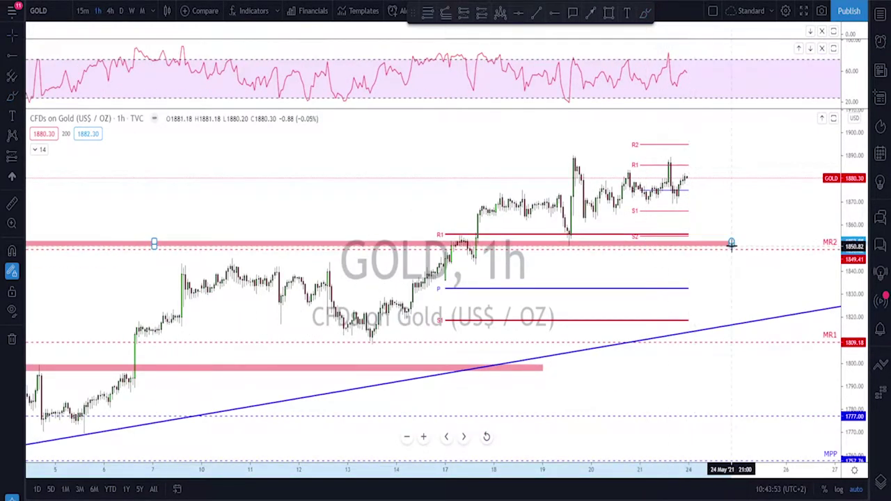
Brush the rally from 17 May and the pullback into the pink zone, circle the retest, and undo the marks
{"action": "left_click", "coordinate": [645, 13]}
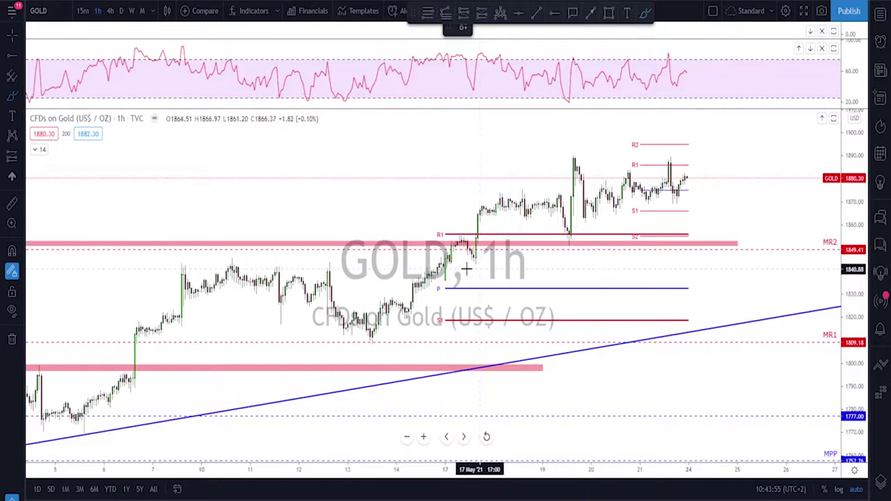
{"action": "mouse_move", "coordinate": [442, 277]}
{"action": "left_mouse_down"}
{"action": "mouse_move", "coordinate": [472, 213]}
{"action": "mouse_move", "coordinate": [490, 197]}
{"action": "mouse_move", "coordinate": [546, 226]}
{"action": "mouse_move", "coordinate": [564, 247]}
{"action": "mouse_move", "coordinate": [573, 163]}
{"action": "left_mouse_up"}
{"action": "key", "text": "ctrl+z"}
{"action": "key", "text": "ctrl+z"}
{"action": "key", "text": "ctrl+z"}
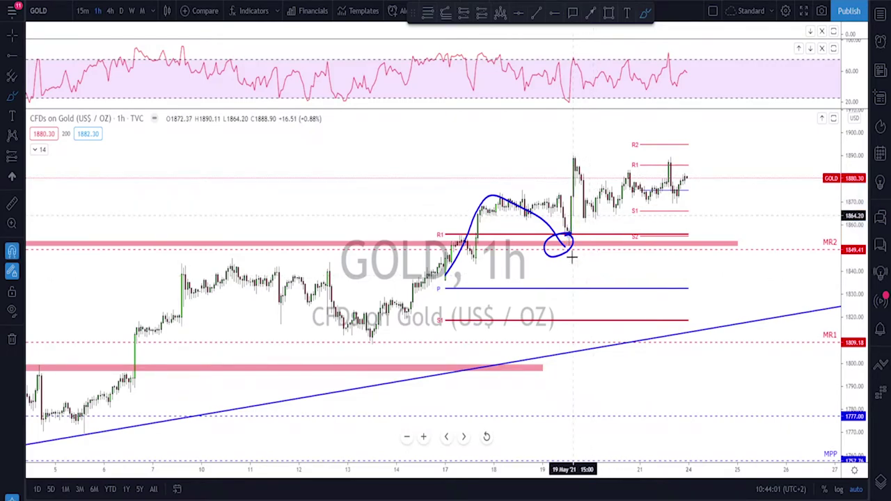
Brush a circle around the 19 May low at the pink zone and undo it
{"action": "scroll", "coordinate": [569, 276], "scroll_direction": "up", "scroll_amount": 2}
{"action": "scroll", "coordinate": [507, 293], "scroll_direction": "up", "scroll_amount": 1}
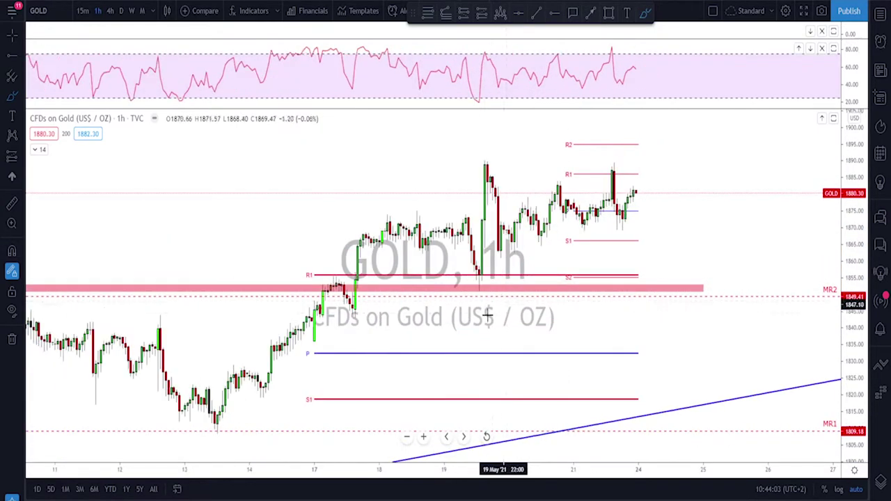
{"action": "mouse_move", "coordinate": [486, 273]}
{"action": "left_mouse_down"}
{"action": "mouse_move", "coordinate": [470, 273]}
{"action": "mouse_move", "coordinate": [485, 279]}
{"action": "mouse_move", "coordinate": [480, 268]}
{"action": "left_mouse_up"}
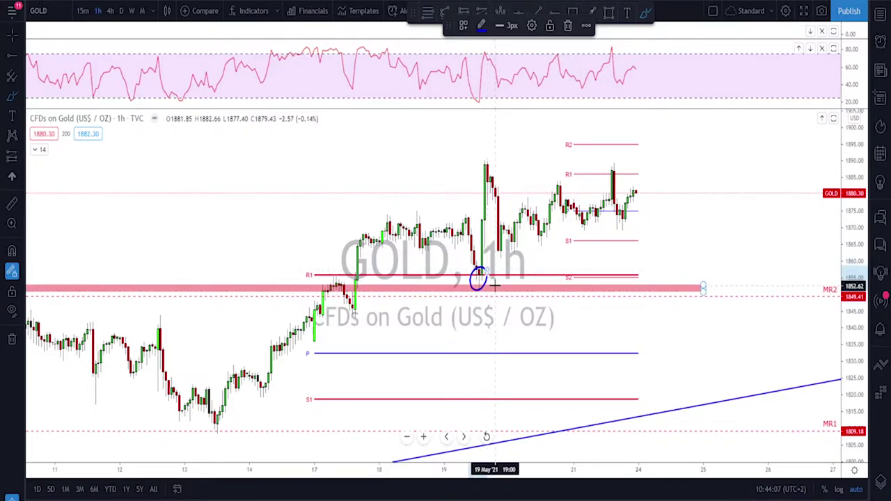
{"action": "key", "text": "ctrl+z"}
Brush a box around the range since 19 May, its rising lows and a projected drop to the zone, then undo everything
{"action": "scroll", "coordinate": [540, 293], "scroll_direction": "down", "scroll_amount": 2}
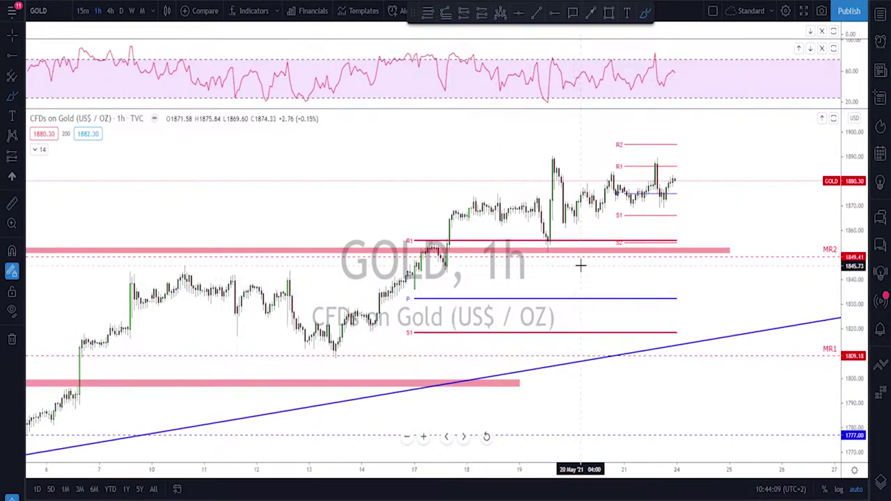
{"action": "scroll", "coordinate": [582, 267], "scroll_direction": "down", "scroll_amount": 1}
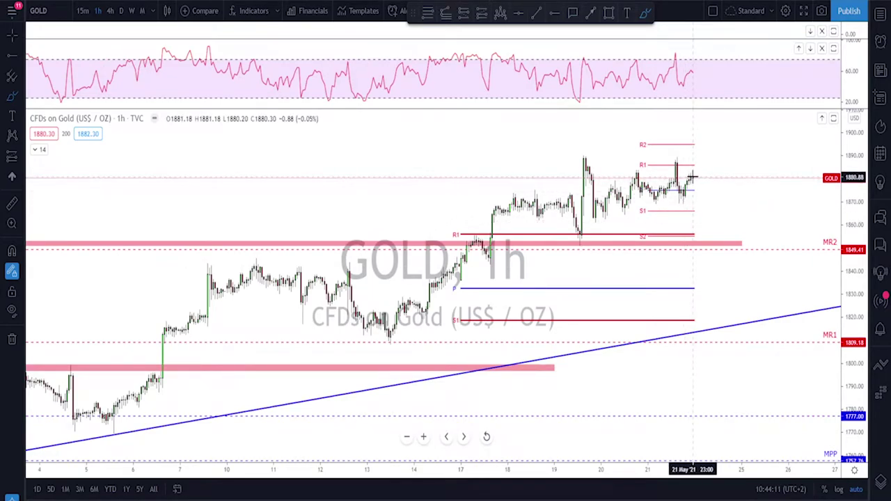
{"action": "mouse_move", "coordinate": [570, 151]}
{"action": "left_mouse_down"}
{"action": "mouse_move", "coordinate": [572, 238]}
{"action": "mouse_move", "coordinate": [710, 245]}
{"action": "mouse_move", "coordinate": [712, 144]}
{"action": "mouse_move", "coordinate": [563, 156]}
{"action": "left_mouse_up"}
{"action": "mouse_move", "coordinate": [594, 222]}
{"action": "left_mouse_down"}
{"action": "mouse_move", "coordinate": [690, 194]}
{"action": "mouse_move", "coordinate": [710, 240]}
{"action": "mouse_move", "coordinate": [717, 179]}
{"action": "left_mouse_up"}
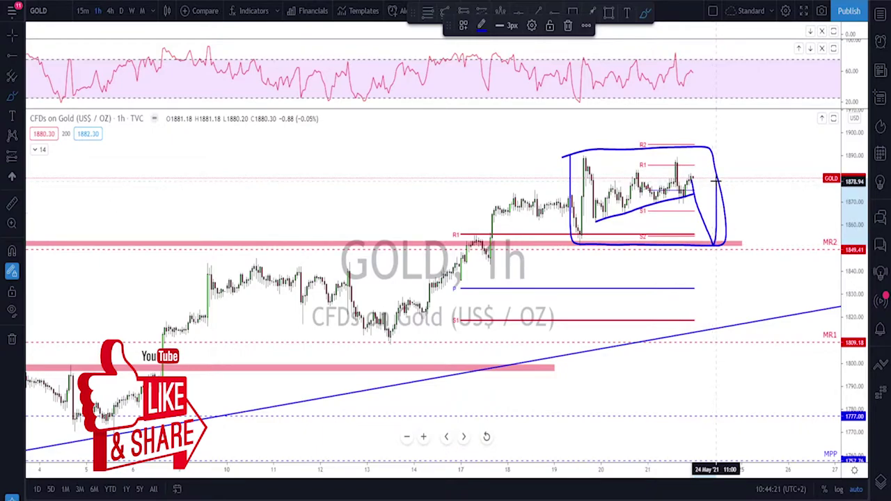
{"action": "left_click", "coordinate": [804, 263]}
{"action": "key", "text": "ctrl+z"}
{"action": "key", "text": "ctrl+z"}
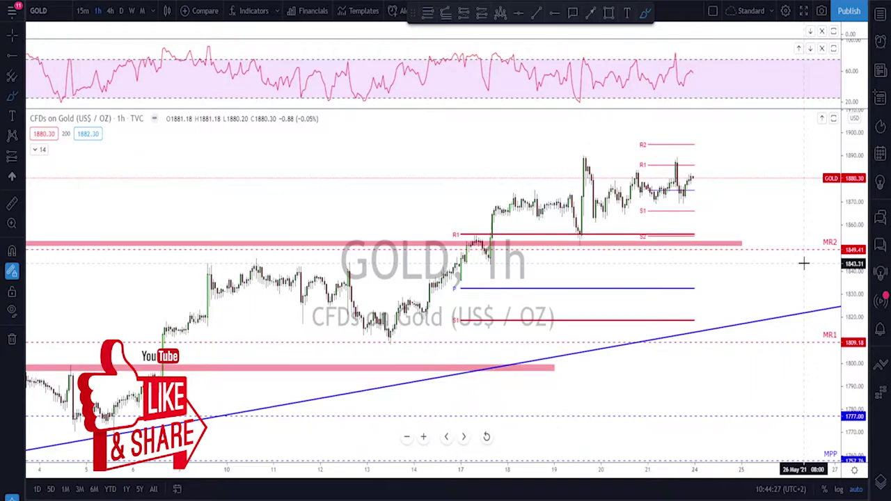
Open the USOIL chart on the daily timeframe, frame the recent price action, and briefly mark the latest candle with the brush
{"action": "key", "text": "Down"}
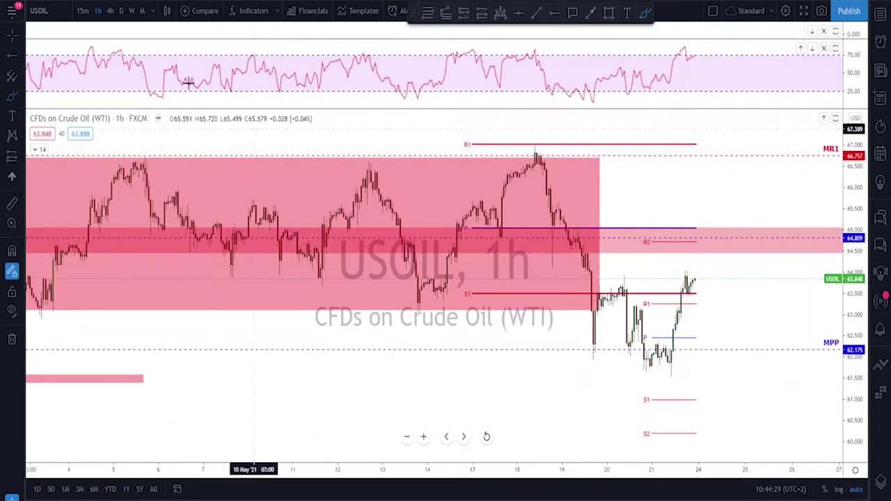
{"action": "left_click", "coordinate": [121, 11]}
{"action": "scroll", "coordinate": [661, 255], "scroll_direction": "up", "scroll_amount": 4}
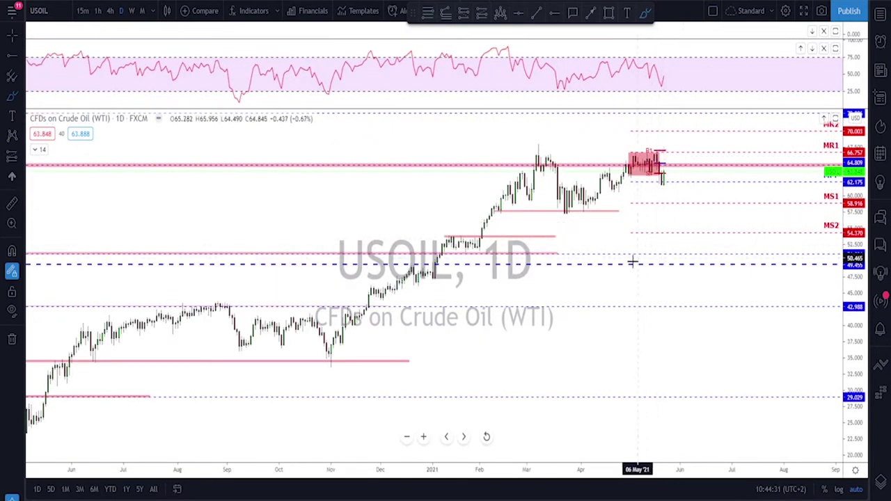
{"action": "scroll", "coordinate": [602, 254], "scroll_direction": "up", "scroll_amount": 4}
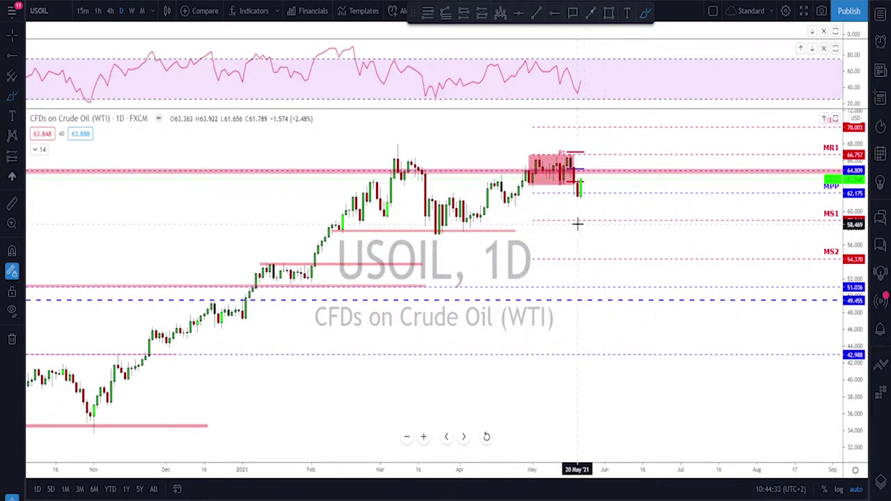
{"action": "scroll", "coordinate": [574, 219], "scroll_direction": "up", "scroll_amount": 2}
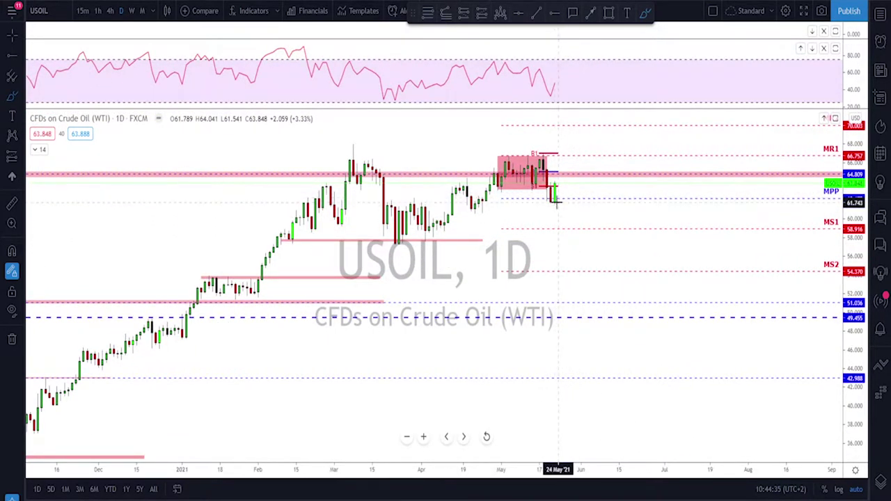
{"action": "mouse_move", "coordinate": [561, 182]}
{"action": "left_mouse_down"}
{"action": "mouse_move", "coordinate": [548, 192]}
{"action": "mouse_move", "coordinate": [559, 182]}
{"action": "left_mouse_up"}
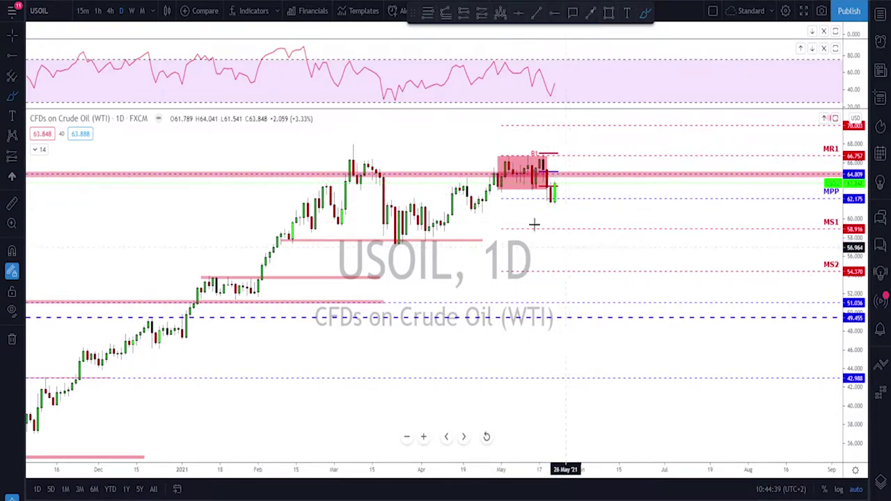
Switch USOIL to the 4-hour timeframe, brush a mark from the 18 May high towards the recent low, and delete it
{"action": "left_click", "coordinate": [110, 10]}
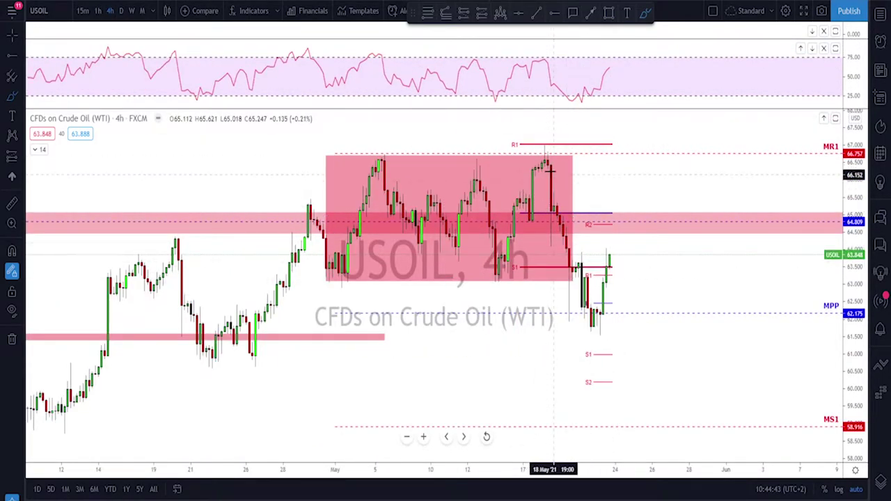
{"action": "mouse_move", "coordinate": [546, 151]}
{"action": "left_mouse_down"}
{"action": "mouse_move", "coordinate": [591, 322]}
{"action": "mouse_move", "coordinate": [618, 230]}
{"action": "mouse_move", "coordinate": [672, 334]}
{"action": "left_mouse_up"}
{"action": "key", "text": "Delete"}
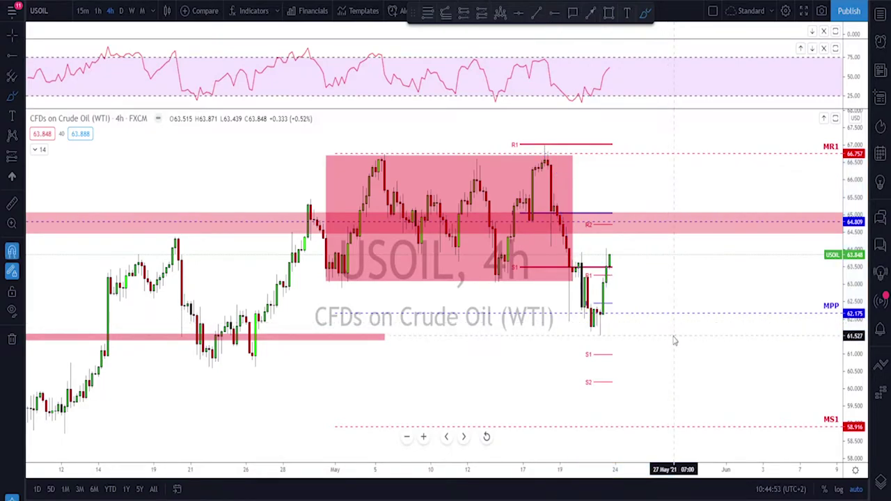
Brush a circle on the pink zone around 64.809 above the latest price and delete it
{"action": "scroll", "coordinate": [638, 302], "scroll_direction": "down", "scroll_amount": 3}
{"action": "scroll", "coordinate": [644, 270], "scroll_direction": "down", "scroll_amount": 2}
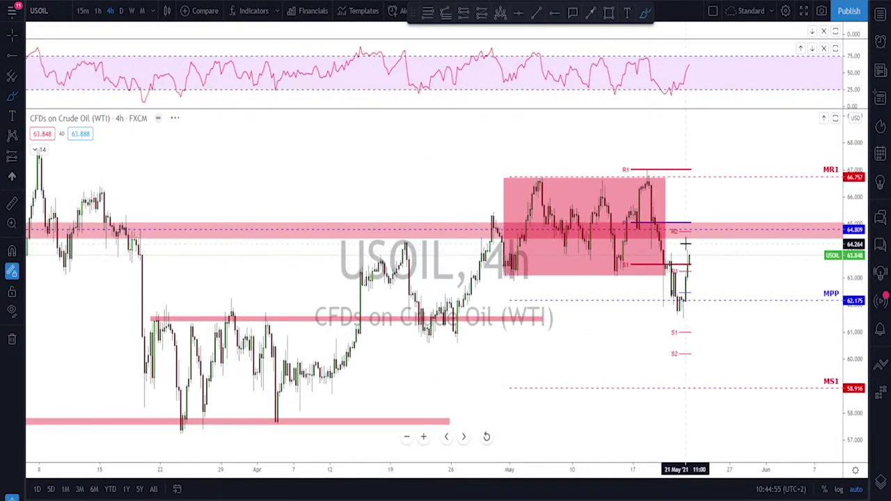
{"action": "right_click", "coordinate": [823, 245]}
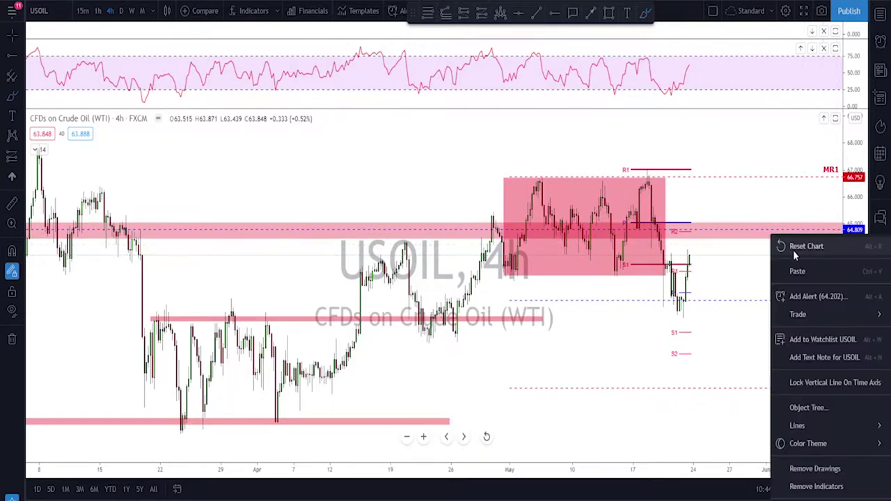
{"action": "left_click_drag", "start_coordinate": [742, 258], "coordinate": [585, 238]}
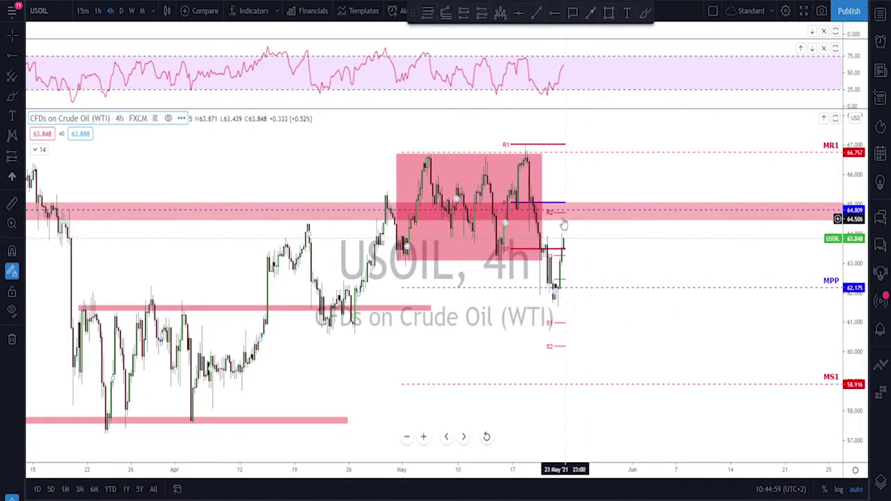
{"action": "left_click", "coordinate": [645, 13]}
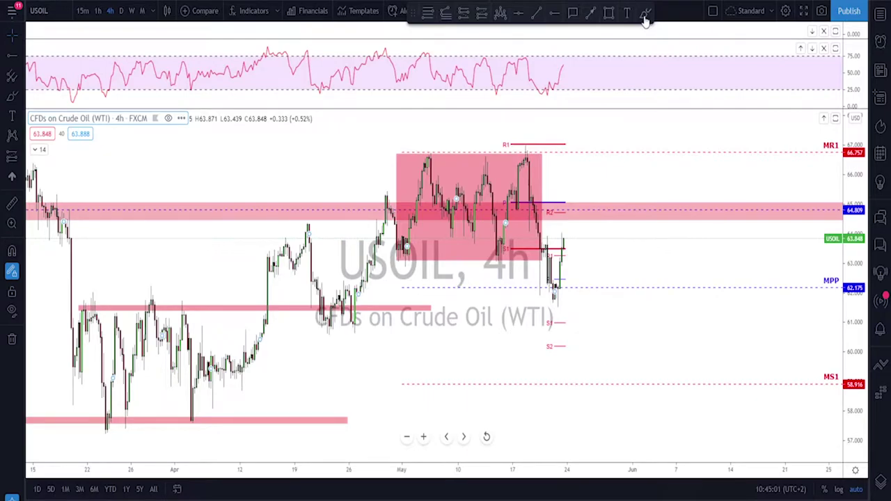
{"action": "mouse_move", "coordinate": [565, 207]}
{"action": "left_mouse_down"}
{"action": "mouse_move", "coordinate": [584, 205]}
{"action": "mouse_move", "coordinate": [566, 204]}
{"action": "left_mouse_up"}
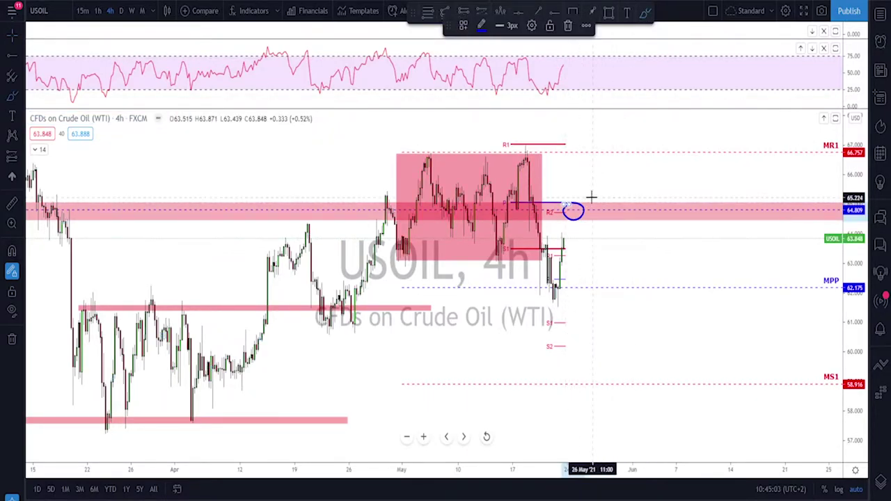
{"action": "key", "text": "Delete"}
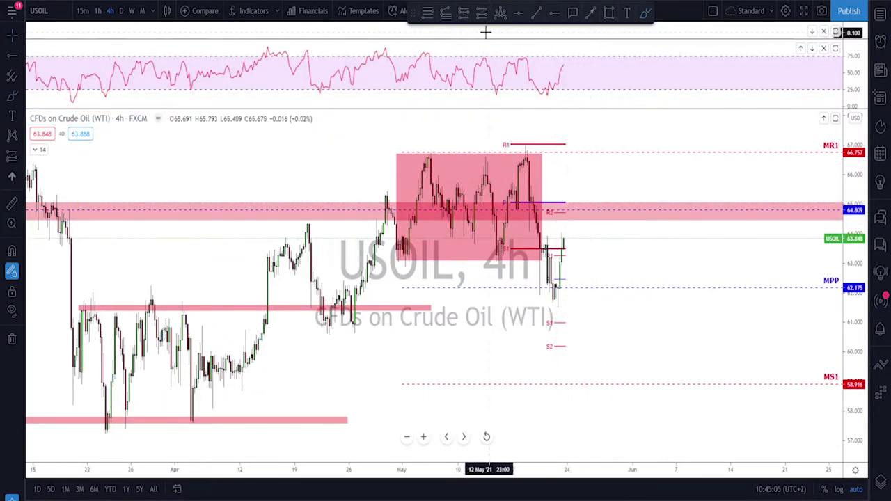
Draw a Fibonacci retracement from the 66.982 high down to the recent low near 61.538 and brush a circle around its 0.618 level
{"action": "left_click", "coordinate": [427, 13]}
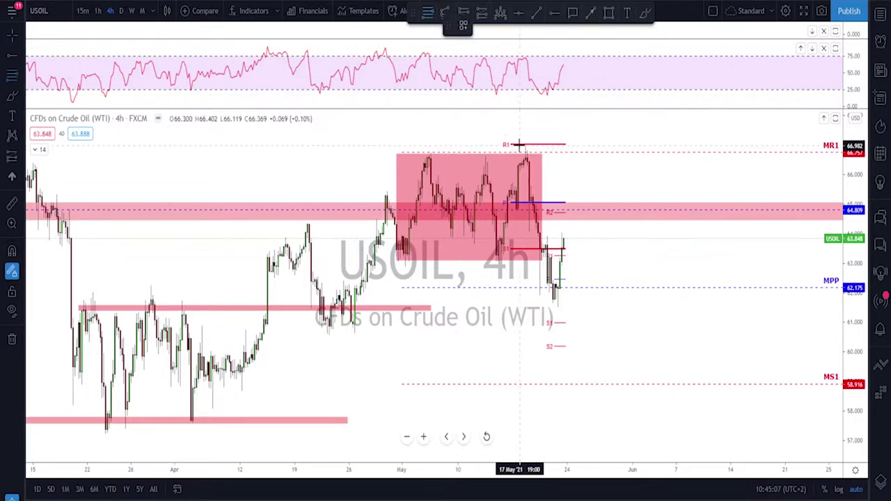
{"action": "left_click", "coordinate": [519, 145]}
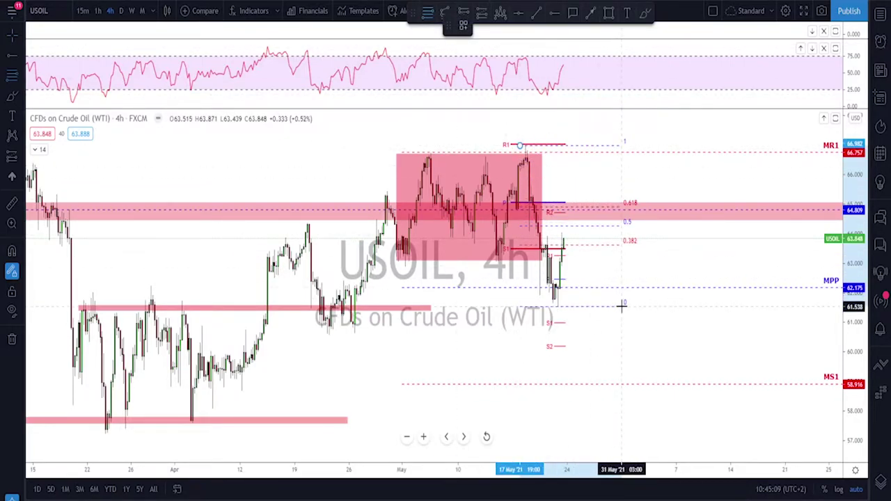
{"action": "left_click", "coordinate": [621, 304]}
{"action": "left_click", "coordinate": [645, 13]}
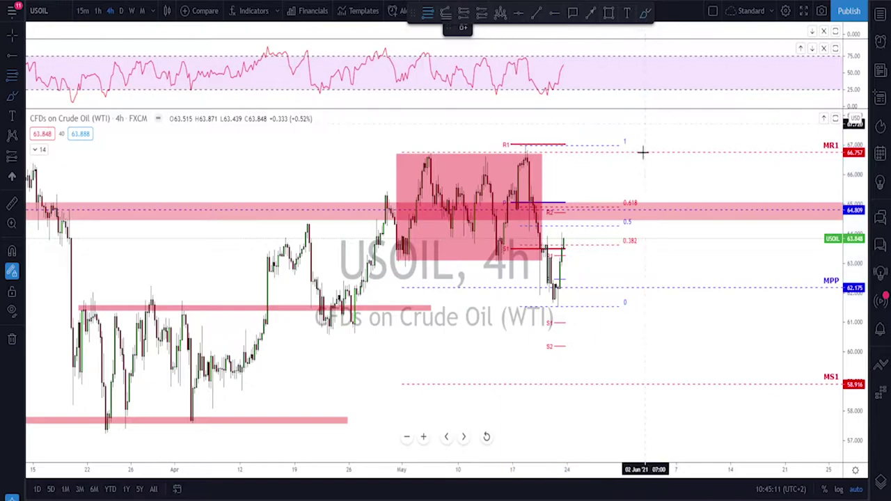
{"action": "left_click_drag", "start_coordinate": [630, 200], "coordinate": [644, 210]}
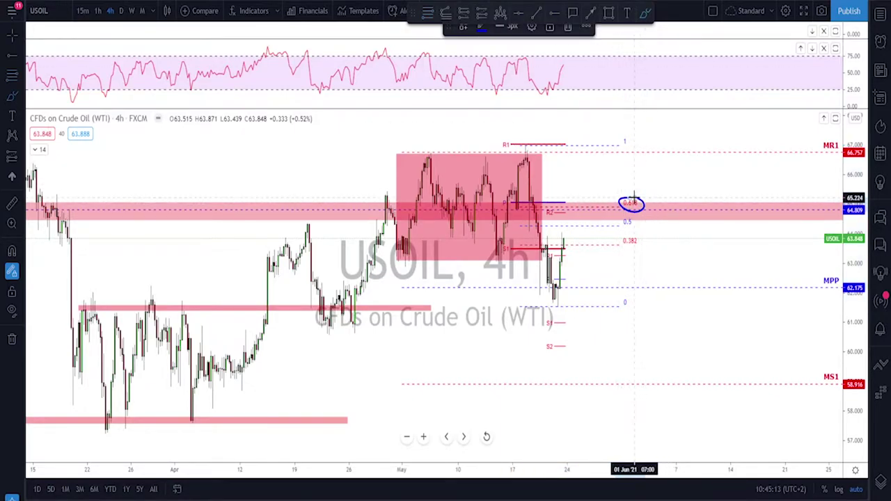
Hide the daily Traditional pivots on the USOIL chart and delete the brush circle around the 0.618 Fibonacci level
{"action": "left_click", "coordinate": [39, 150]}
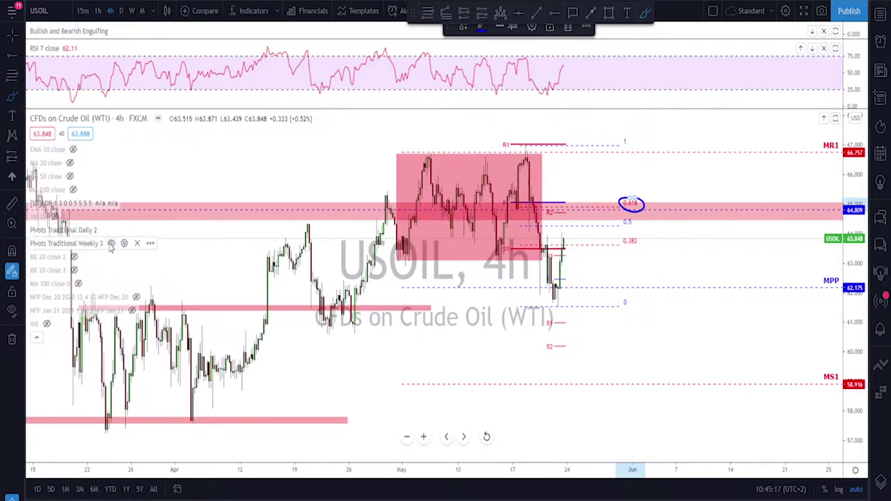
{"action": "left_click", "coordinate": [37, 338]}
{"action": "scroll", "coordinate": [483, 203], "scroll_direction": "down", "scroll_amount": 4}
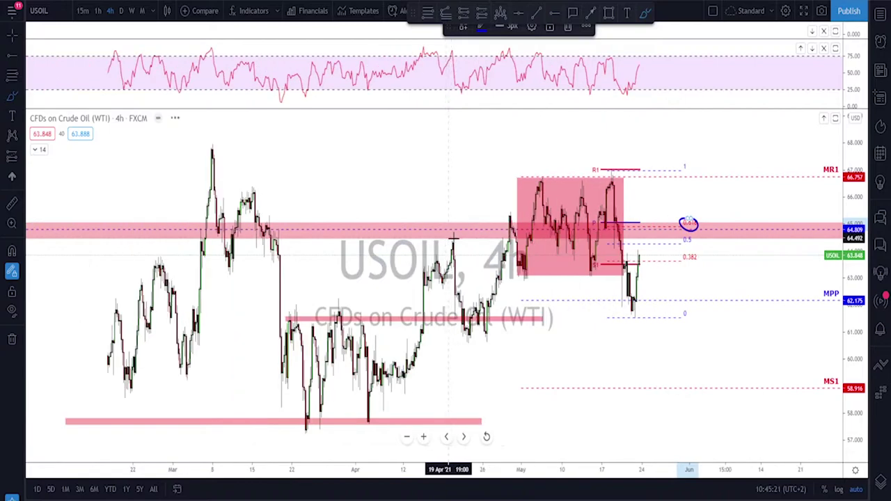
{"action": "scroll", "coordinate": [606, 212], "scroll_direction": "up", "scroll_amount": 2}
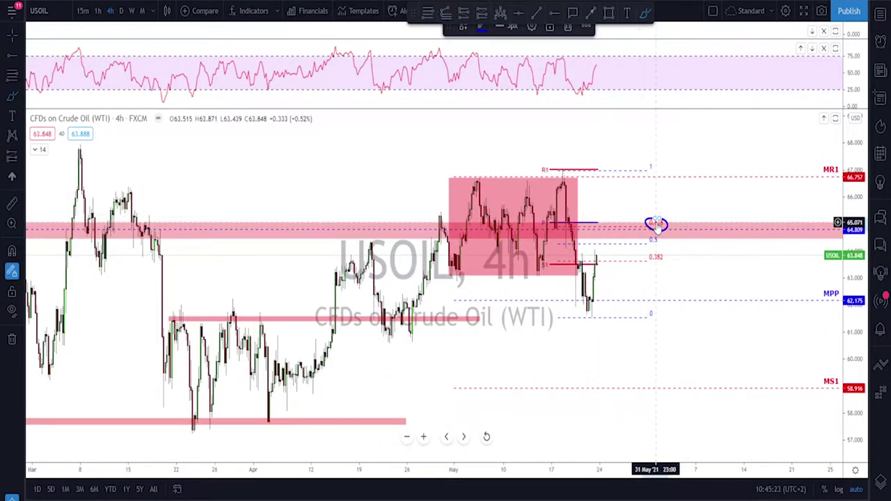
{"action": "scroll", "coordinate": [657, 221], "scroll_direction": "up", "scroll_amount": 3}
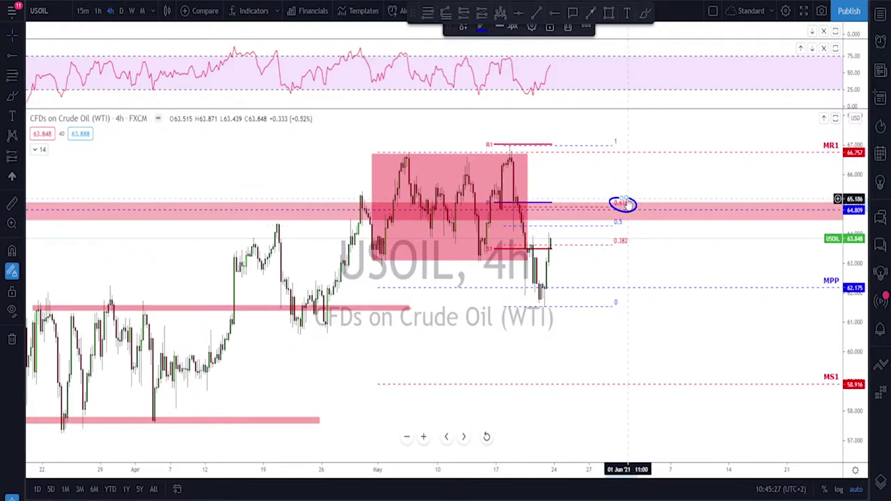
{"action": "key", "text": "Delete"}
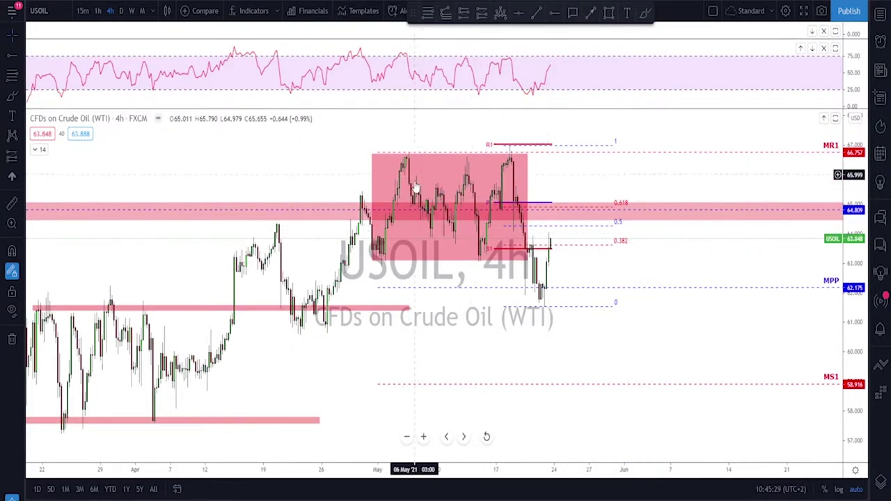
Brush a projected USOIL path from the recent low up to the 64.809 zone and back down, circle its peak, and undo the strokes
{"action": "scroll", "coordinate": [557, 216], "scroll_direction": "down", "scroll_amount": 1}
{"action": "left_click", "coordinate": [645, 13]}
{"action": "mouse_move", "coordinate": [575, 297]}
{"action": "left_mouse_down"}
{"action": "mouse_move", "coordinate": [597, 211]}
{"action": "mouse_move", "coordinate": [618, 221]}
{"action": "mouse_move", "coordinate": [637, 299]}
{"action": "left_mouse_up"}
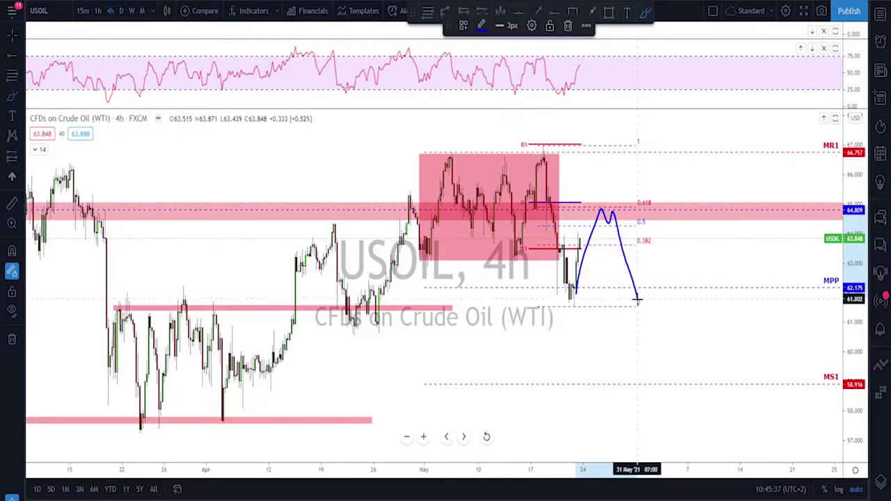
{"action": "mouse_move", "coordinate": [607, 201]}
{"action": "left_mouse_down"}
{"action": "mouse_move", "coordinate": [592, 206]}
{"action": "mouse_move", "coordinate": [604, 202]}
{"action": "left_mouse_up"}
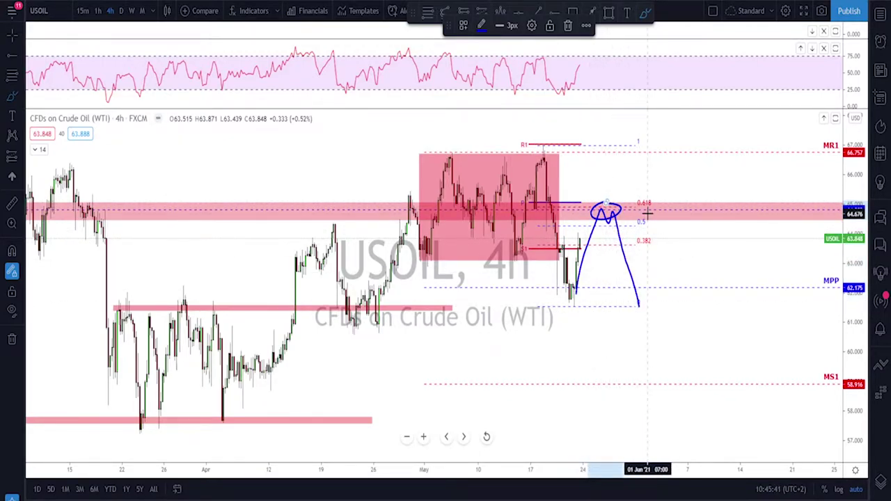
{"action": "key", "text": "ctrl+z"}
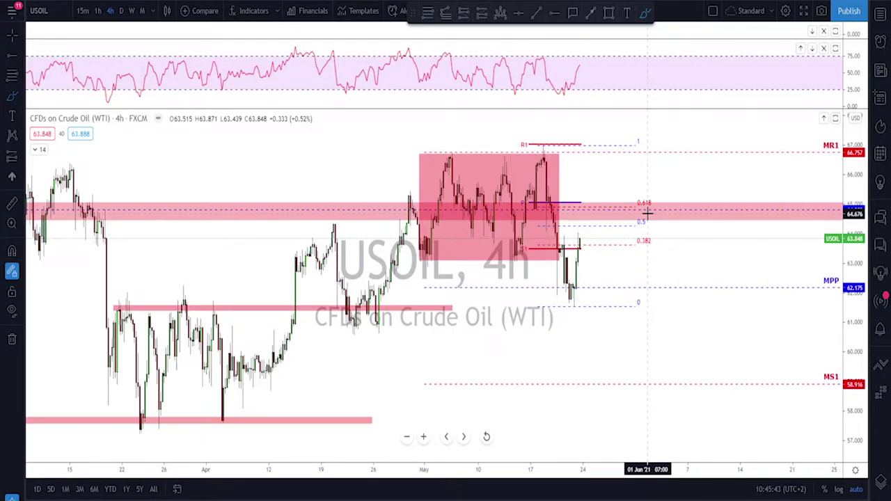
Open the EURUSD chart on the daily timeframe and frame the recent price action
{"action": "key", "text": "Down"}
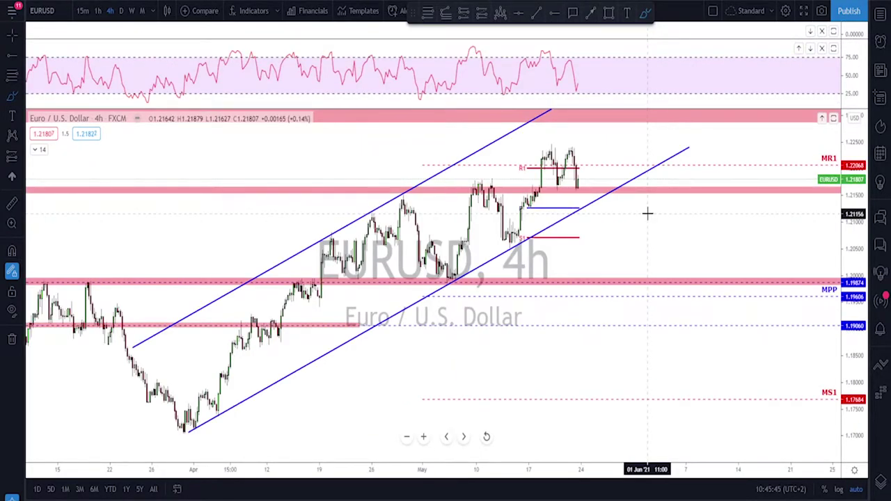
{"action": "left_click", "coordinate": [122, 10]}
{"action": "scroll", "coordinate": [506, 351], "scroll_direction": "up", "scroll_amount": 4}
Brush a rising trendline from the late-March low on the EURUSD daily chart, circle the latest candles, and undo both marks
{"action": "left_click", "coordinate": [406, 402]}
{"action": "left_click", "coordinate": [471, 291]}
{"action": "mouse_move", "coordinate": [470, 291]}
{"action": "left_mouse_down"}
{"action": "mouse_move", "coordinate": [521, 193]}
{"action": "mouse_move", "coordinate": [485, 189]}
{"action": "mouse_move", "coordinate": [481, 209]}
{"action": "mouse_move", "coordinate": [496, 220]}
{"action": "mouse_move", "coordinate": [504, 189]}
{"action": "mouse_move", "coordinate": [491, 186]}
{"action": "left_mouse_up"}
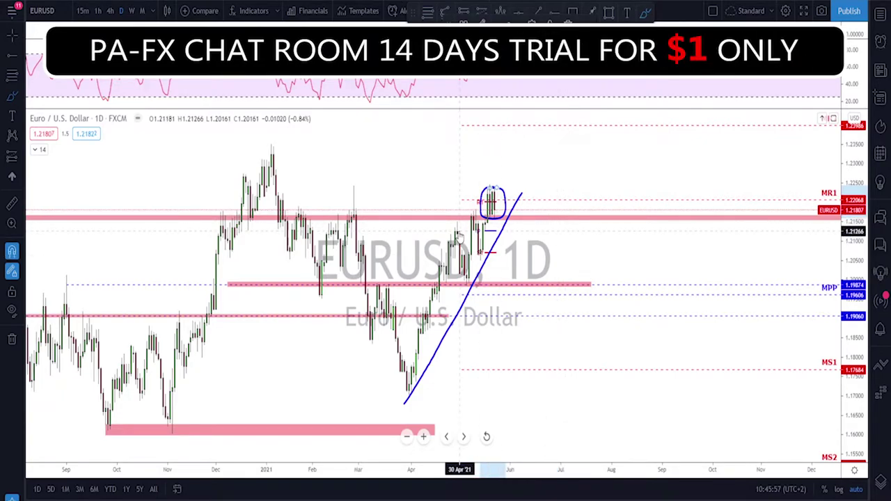
{"action": "key", "text": "ctrl+z"}
{"action": "key", "text": "ctrl+z"}
Switch EURUSD to the 4-hour timeframe, brush lines along the latest highs near 1.2237 and lows near 1.2167, and remove them
{"action": "left_click", "coordinate": [110, 10]}
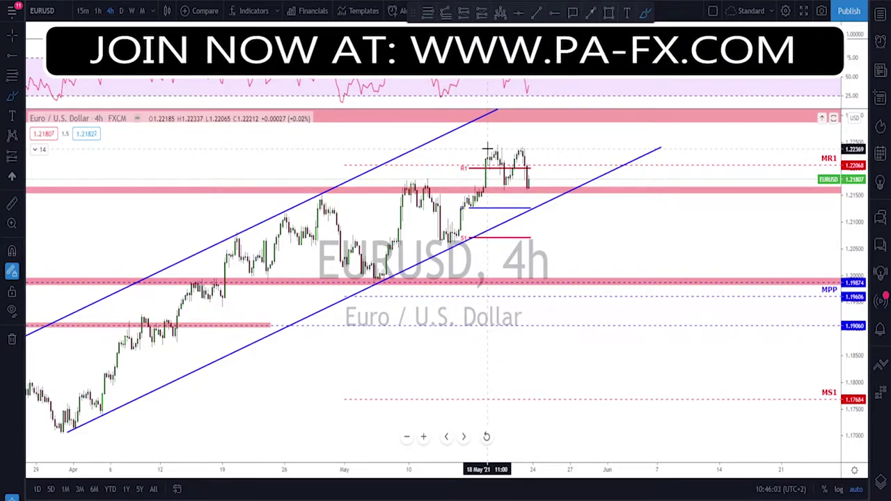
{"action": "left_click", "coordinate": [489, 147]}
{"action": "left_click", "coordinate": [535, 148]}
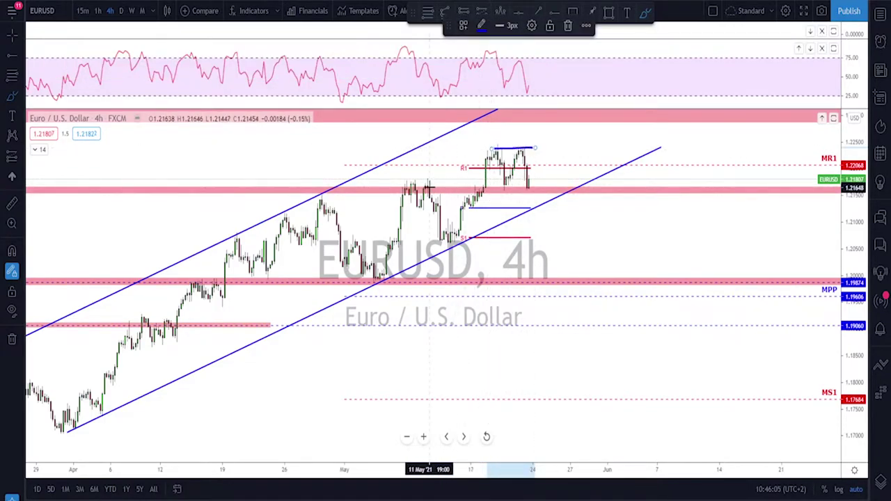
{"action": "left_click", "coordinate": [484, 184]}
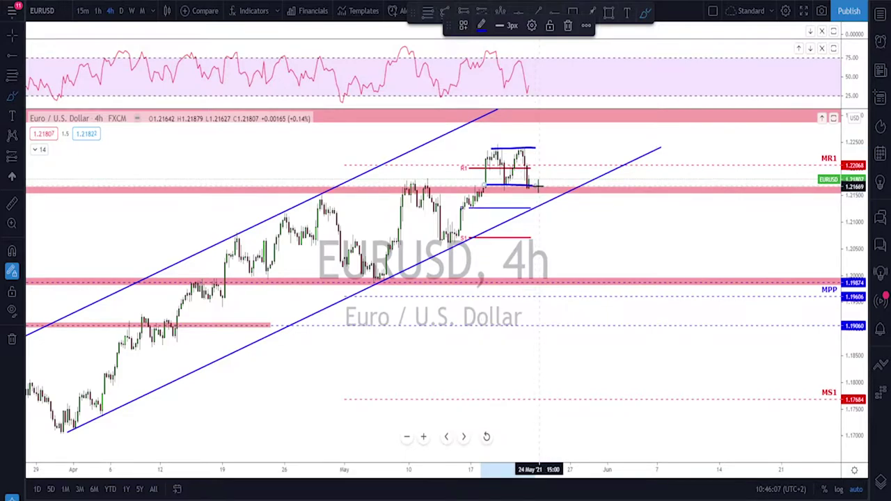
{"action": "key", "text": "Escape"}
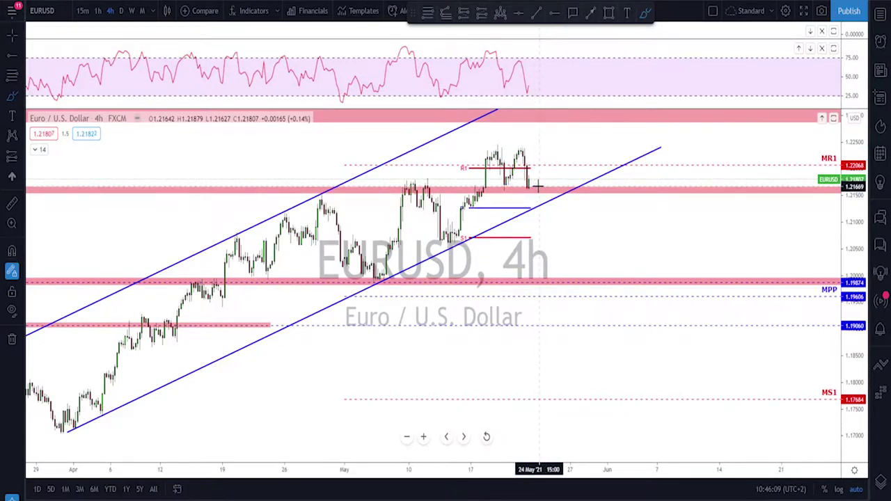
Brush a projected EURUSD dip to the lower channel line near 1.213 with a rebound arrow above MR1, and undo it
{"action": "scroll", "coordinate": [538, 186], "scroll_direction": "down", "scroll_amount": 2}
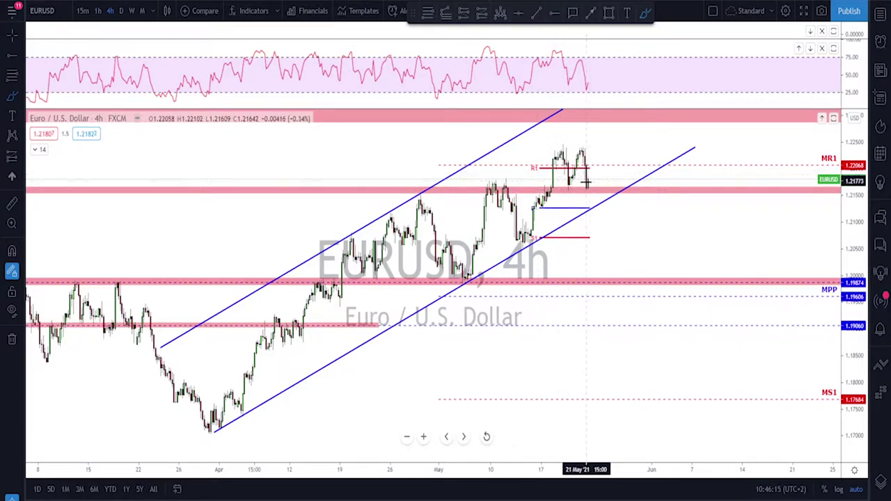
{"action": "left_click_drag", "start_coordinate": [587, 182], "coordinate": [597, 193]}
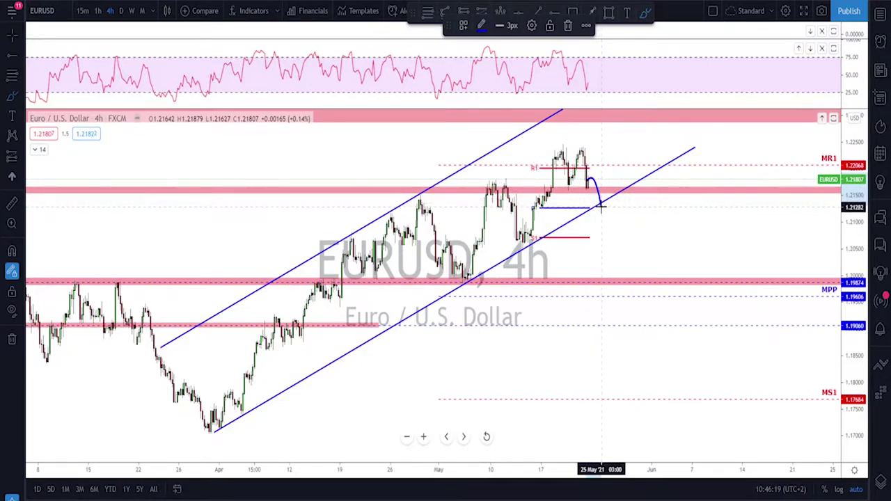
{"action": "mouse_move", "coordinate": [602, 206]}
{"action": "left_mouse_down"}
{"action": "mouse_move", "coordinate": [623, 148]}
{"action": "mouse_move", "coordinate": [618, 161]}
{"action": "left_mouse_up"}
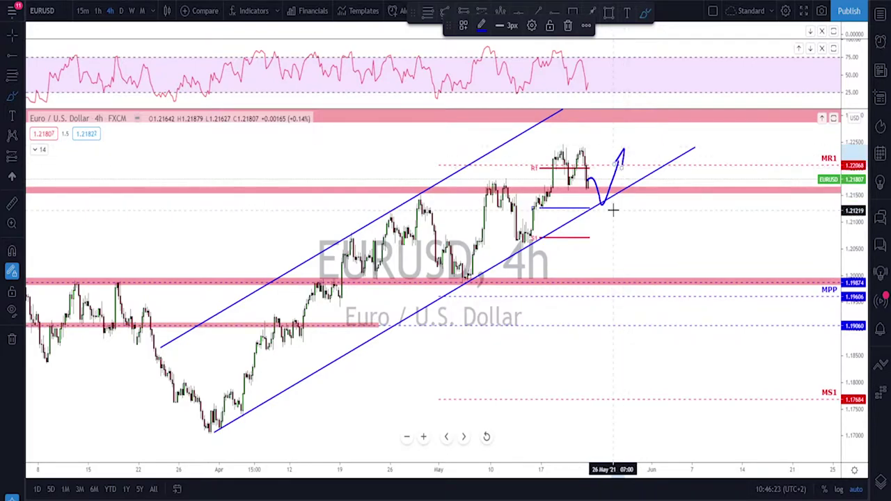
{"action": "key", "text": "ctrl+z"}
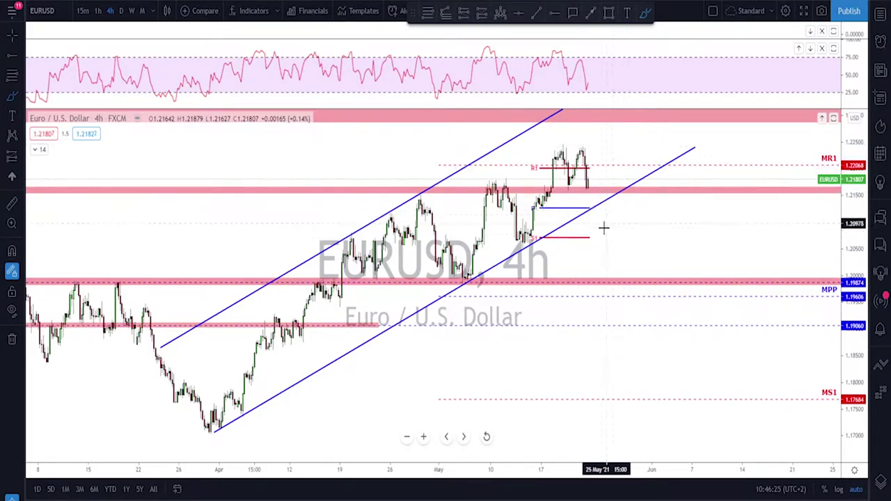
Circle the early-May EURUSD low, brush a projected channel break down to a circled target on the 1.19874 zone, and undo the marks
{"action": "scroll", "coordinate": [606, 222], "scroll_direction": "down", "scroll_amount": 2}
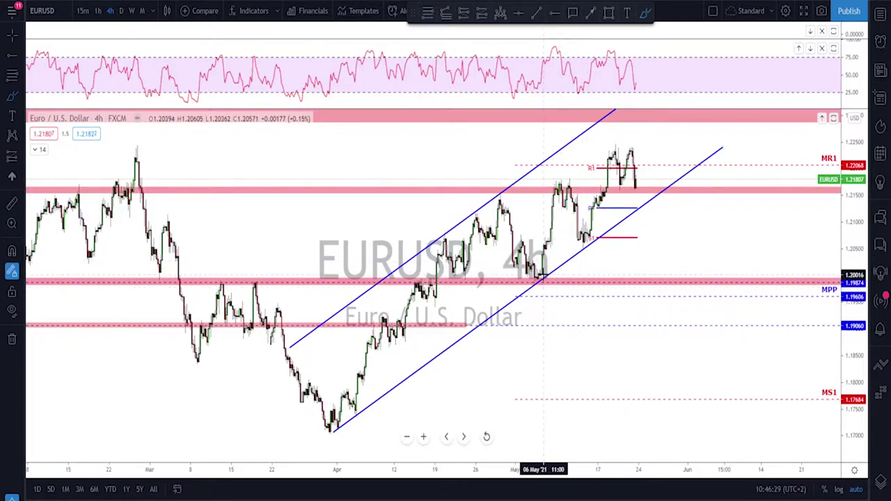
{"action": "left_click_drag", "start_coordinate": [538, 277], "coordinate": [546, 275]}
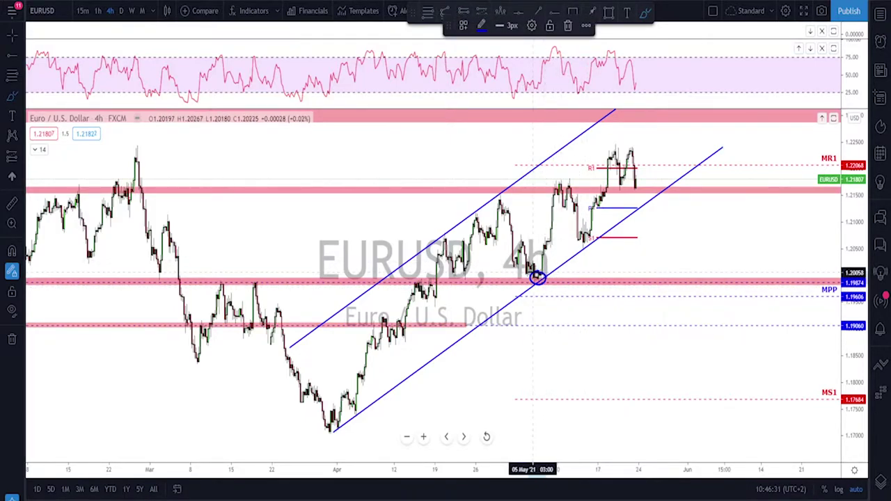
{"action": "mouse_move", "coordinate": [635, 181]}
{"action": "left_mouse_down"}
{"action": "mouse_move", "coordinate": [646, 226]}
{"action": "mouse_move", "coordinate": [658, 193]}
{"action": "mouse_move", "coordinate": [686, 272]}
{"action": "mouse_move", "coordinate": [678, 278]}
{"action": "mouse_move", "coordinate": [687, 275]}
{"action": "left_mouse_up"}
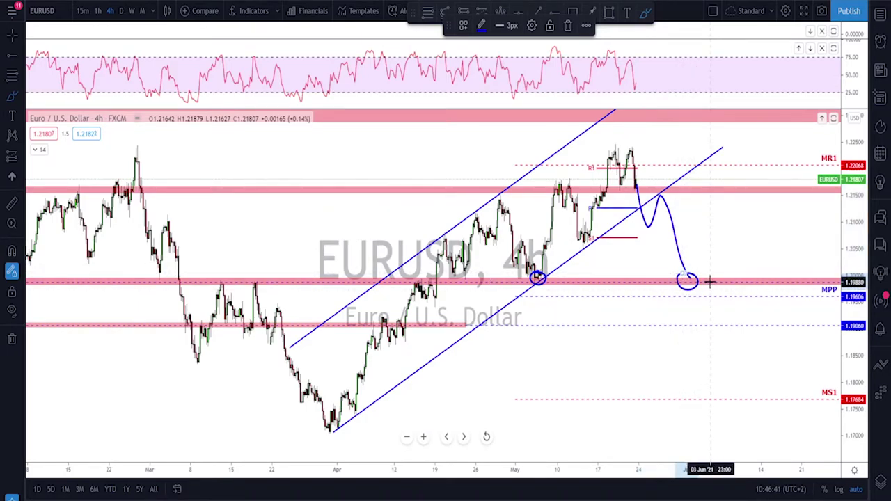
{"action": "key", "text": "ctrl+z"}
{"action": "key", "text": "ctrl+z"}
{"action": "key", "text": "ctrl+z"}
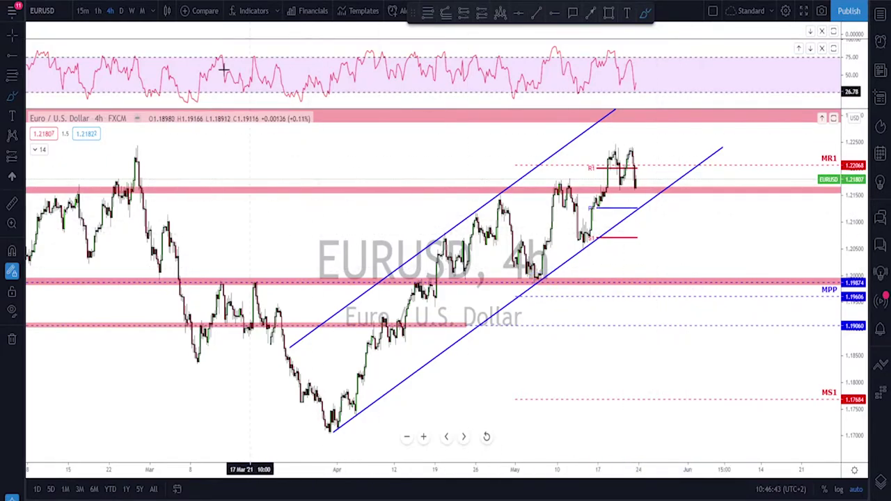
Switch EURUSD to the 1-hour timeframe, brush a short mark beside the latest price, and undo it
{"action": "left_click", "coordinate": [97, 11]}
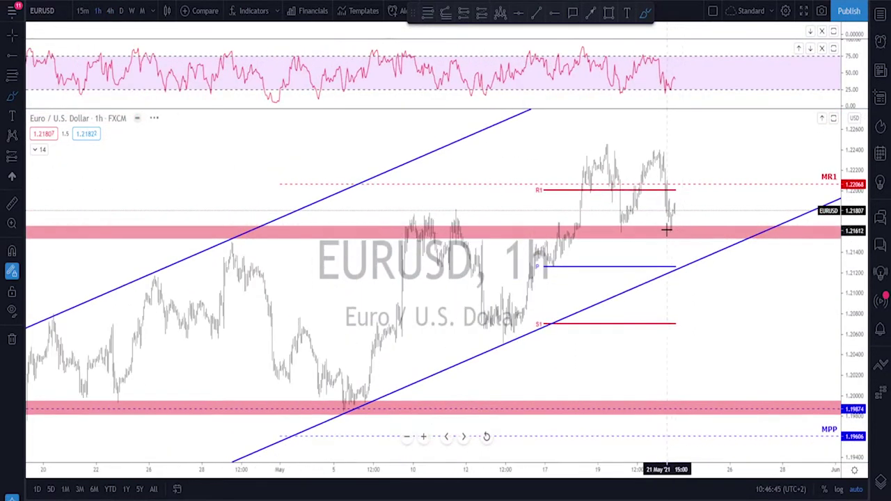
{"action": "mouse_move", "coordinate": [640, 214]}
{"action": "left_mouse_down"}
{"action": "mouse_move", "coordinate": [675, 265]}
{"action": "mouse_move", "coordinate": [691, 198]}
{"action": "left_mouse_up"}
{"action": "key", "text": "ctrl+z"}
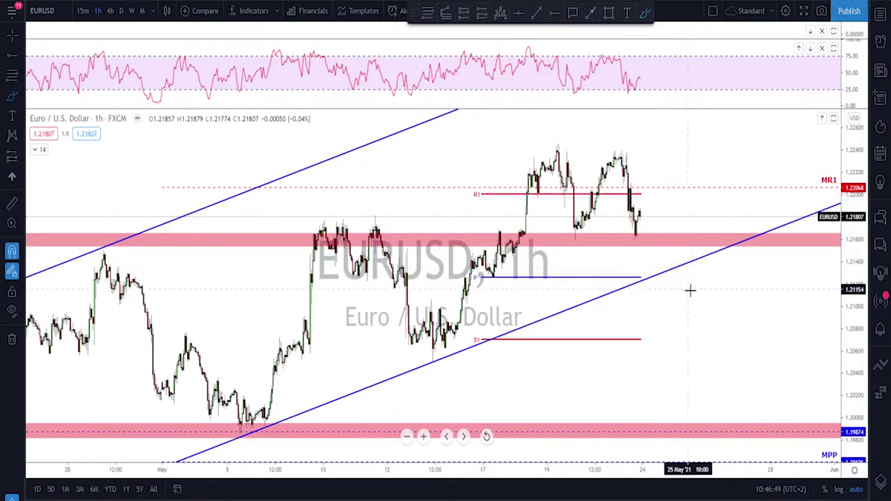
{"action": "scroll", "coordinate": [704, 243], "scroll_direction": "down", "scroll_amount": 2}
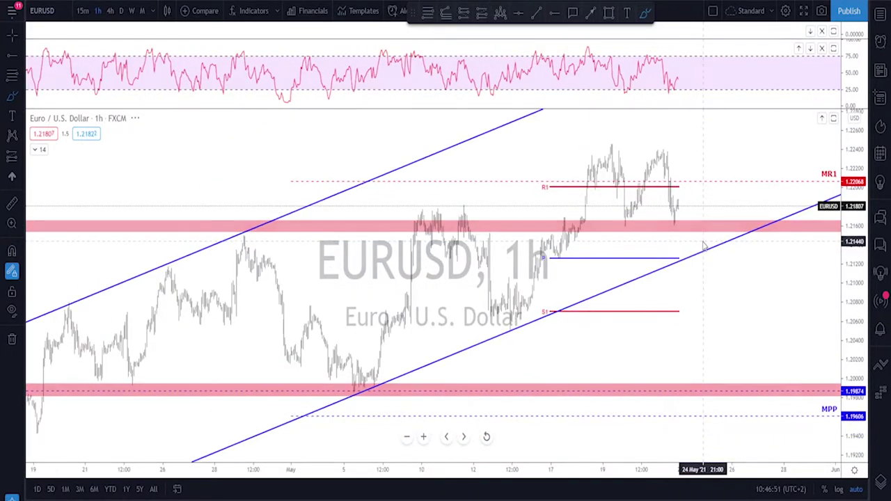
Open the GBPUSD chart on the daily timeframe and frame the recent price action
{"action": "key", "text": "Down"}
{"action": "left_click", "coordinate": [122, 11]}
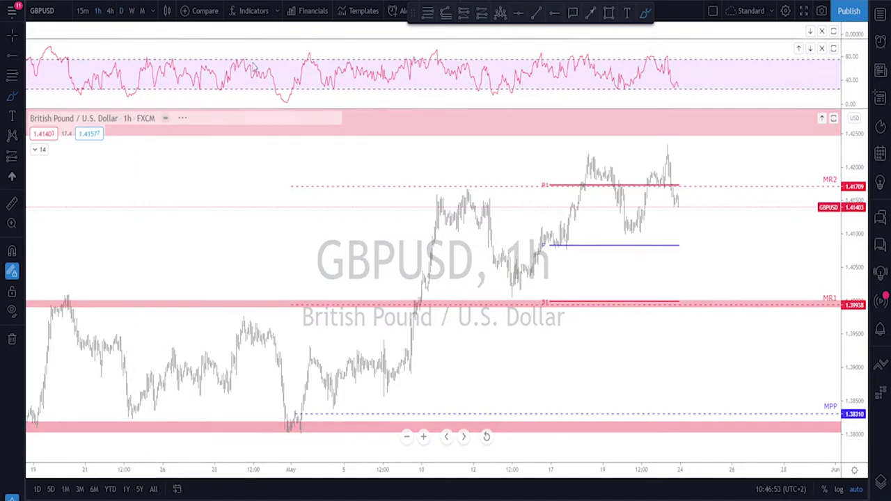
{"action": "scroll", "coordinate": [459, 352], "scroll_direction": "up", "scroll_amount": 3}
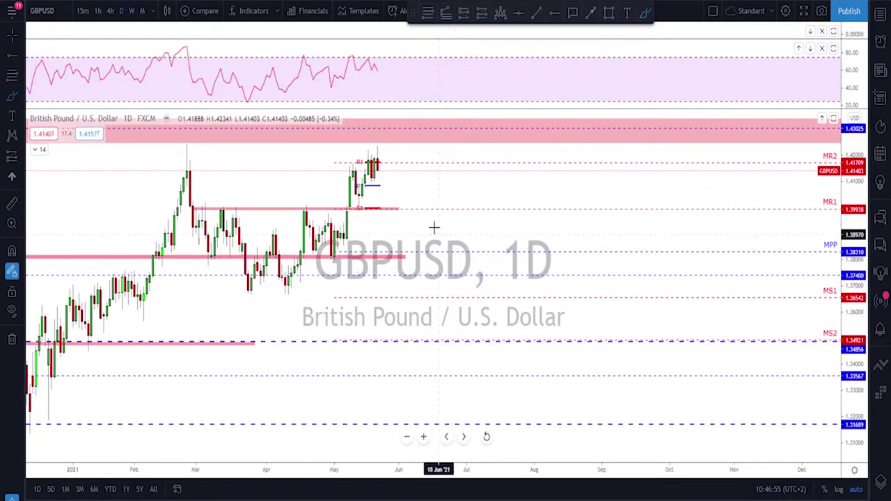
{"action": "scroll", "coordinate": [428, 223], "scroll_direction": "down", "scroll_amount": 1}
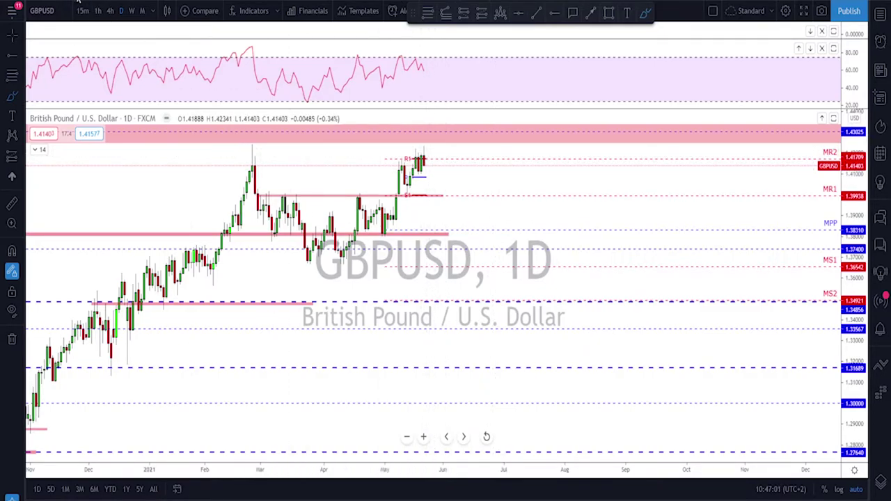
Switch GBPUSD to the 4-hour timeframe, brush the May upswing and a box around the latest swing, and delete both strokes
{"action": "left_click", "coordinate": [111, 11]}
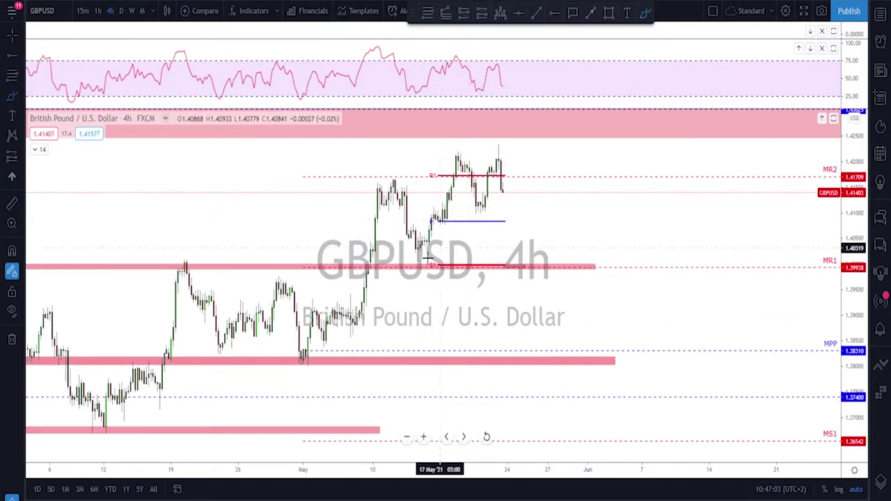
{"action": "mouse_move", "coordinate": [355, 319]}
{"action": "left_mouse_down"}
{"action": "mouse_move", "coordinate": [393, 186]}
{"action": "mouse_move", "coordinate": [419, 252]}
{"action": "mouse_move", "coordinate": [461, 159]}
{"action": "mouse_move", "coordinate": [434, 165]}
{"action": "mouse_move", "coordinate": [442, 226]}
{"action": "mouse_move", "coordinate": [513, 221]}
{"action": "mouse_move", "coordinate": [515, 146]}
{"action": "mouse_move", "coordinate": [439, 154]}
{"action": "left_mouse_up"}
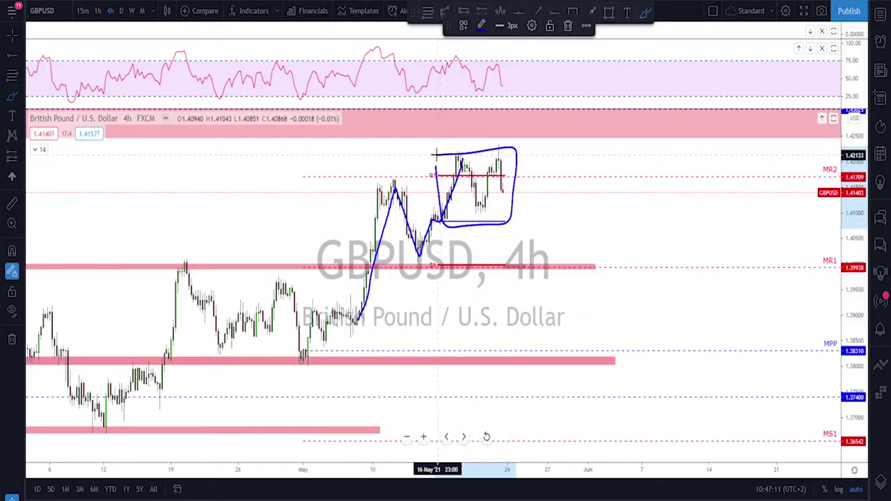
{"action": "key", "text": "Escape"}
{"action": "left_click", "coordinate": [456, 185]}
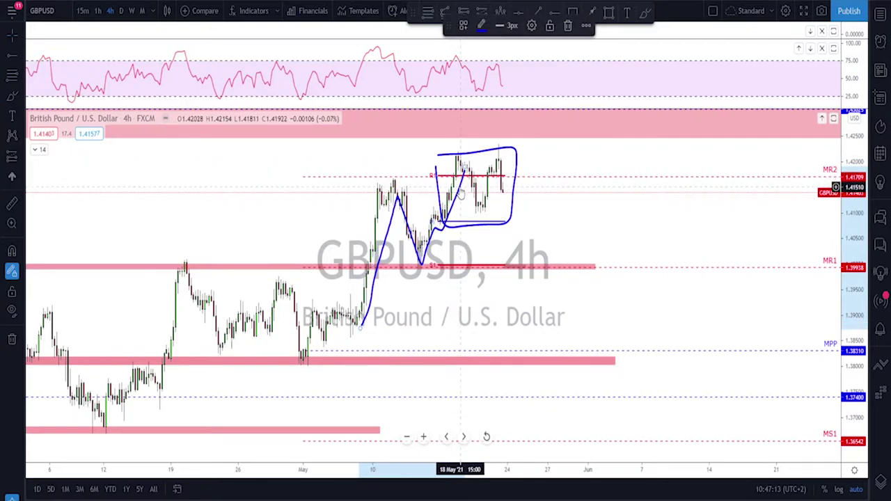
{"action": "key", "text": "Delete"}
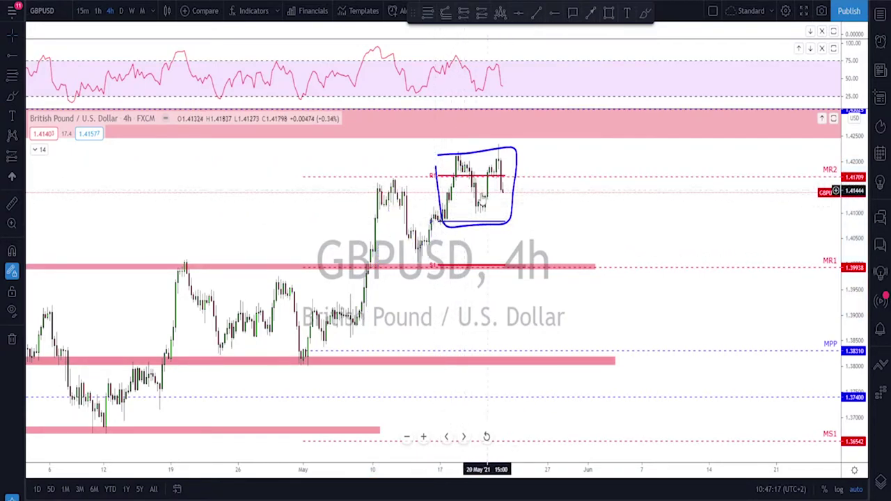
{"action": "key", "text": "Delete"}
Brush a line across the recent GBPUSD highs near 1.421, circle the spike above it, and underline the pullback low near 1.411
{"action": "scroll", "coordinate": [513, 213], "scroll_direction": "down", "scroll_amount": 2}
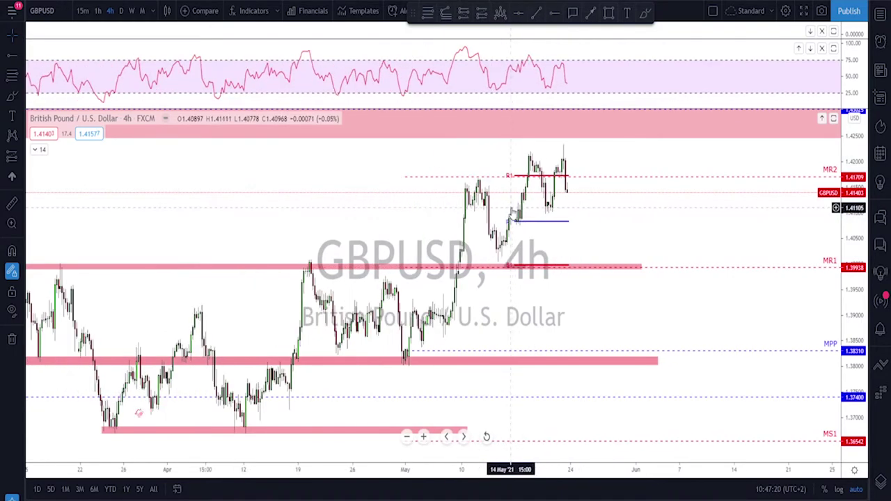
{"action": "left_click", "coordinate": [646, 15]}
{"action": "mouse_move", "coordinate": [511, 154]}
{"action": "left_mouse_down"}
{"action": "mouse_move", "coordinate": [580, 154]}
{"action": "mouse_move", "coordinate": [561, 151]}
{"action": "mouse_move", "coordinate": [565, 142]}
{"action": "left_mouse_up"}
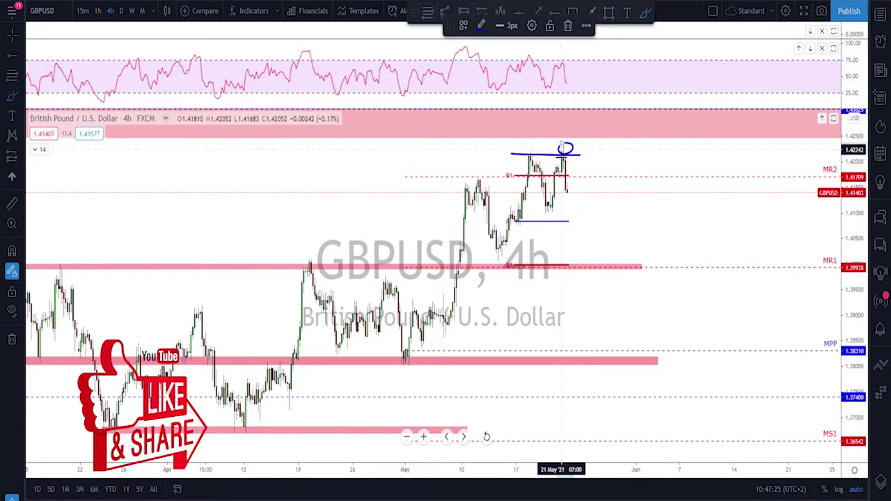
{"action": "left_click_drag", "start_coordinate": [542, 209], "coordinate": [576, 206]}
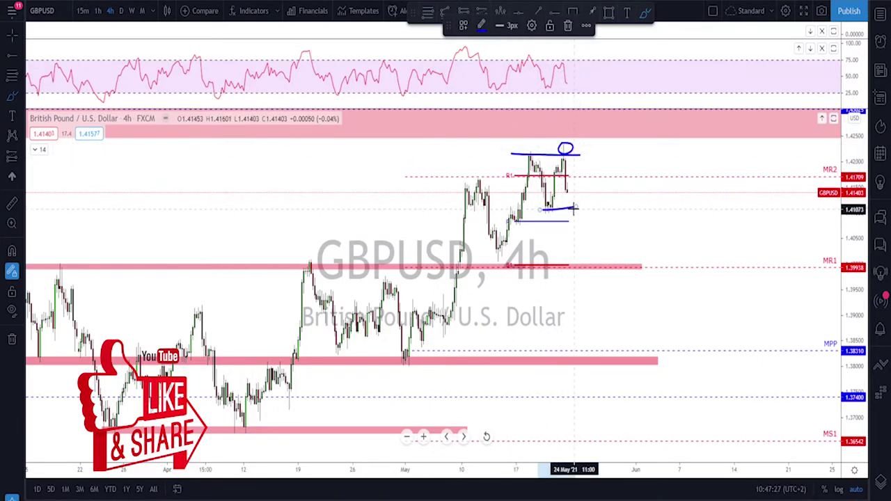
Replace the GBPUSD brush marks with a drop to a circled target in the zone near 1.399, and try a rebound to about 1.413
{"action": "key", "text": "Delete"}
{"action": "key", "text": "ctrl+z"}
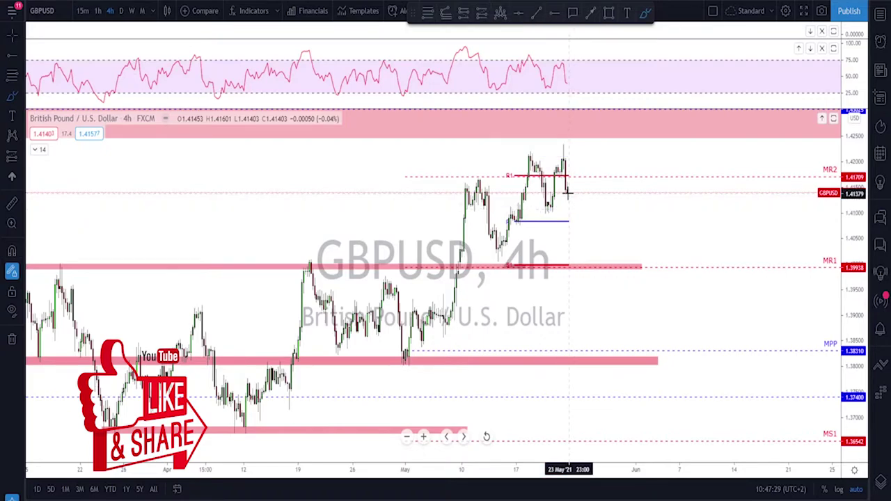
{"action": "mouse_move", "coordinate": [568, 190]}
{"action": "left_mouse_down"}
{"action": "mouse_move", "coordinate": [575, 226]}
{"action": "mouse_move", "coordinate": [584, 198]}
{"action": "mouse_move", "coordinate": [603, 257]}
{"action": "left_mouse_up"}
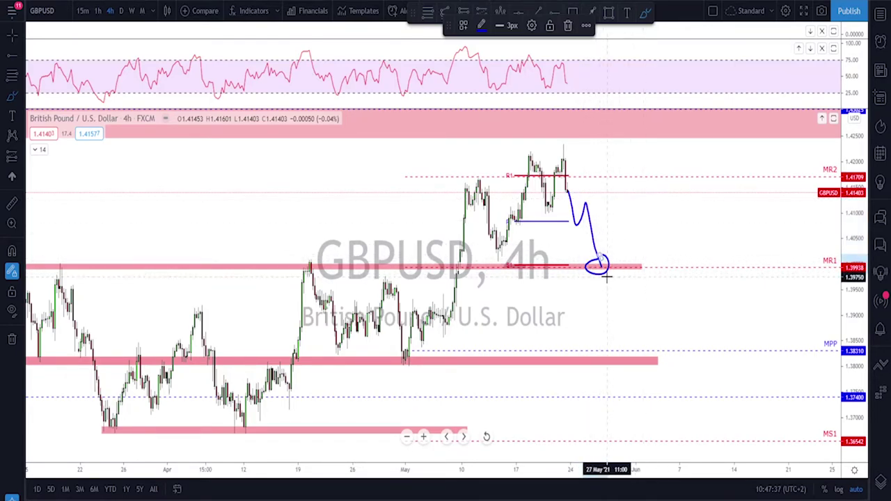
{"action": "mouse_move", "coordinate": [597, 267]}
{"action": "left_mouse_down"}
{"action": "mouse_move", "coordinate": [637, 197]}
{"action": "mouse_move", "coordinate": [648, 225]}
{"action": "left_mouse_up"}
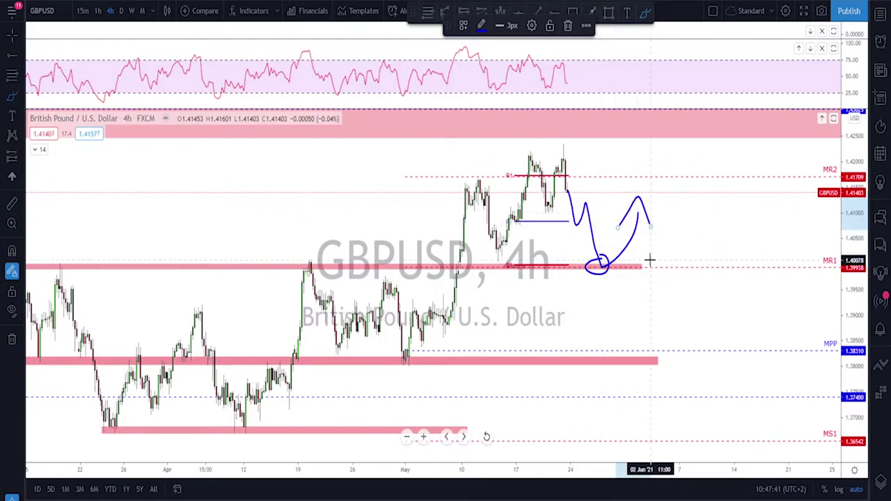
{"action": "key", "text": "Delete"}
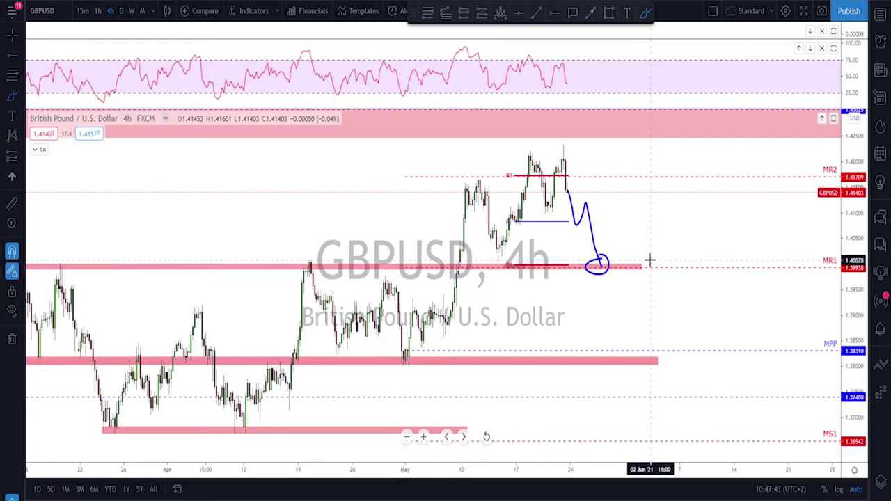
Circle the March to May turning points along the GBPUSD zone near 1.400, and undo the strokes
{"action": "scroll", "coordinate": [648, 260], "scroll_direction": "down", "scroll_amount": 3}
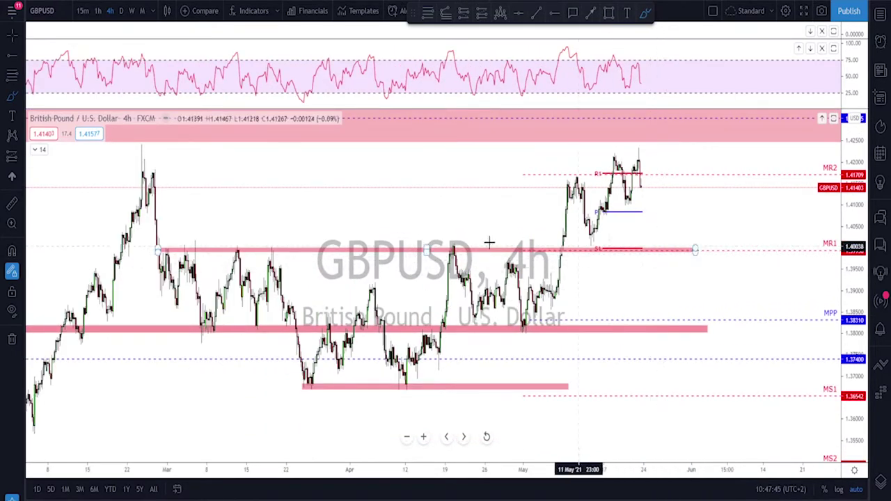
{"action": "mouse_move", "coordinate": [181, 243]}
{"action": "left_mouse_down"}
{"action": "mouse_move", "coordinate": [224, 253]}
{"action": "mouse_move", "coordinate": [174, 248]}
{"action": "mouse_move", "coordinate": [254, 252]}
{"action": "mouse_move", "coordinate": [224, 250]}
{"action": "mouse_move", "coordinate": [270, 243]}
{"action": "mouse_move", "coordinate": [260, 249]}
{"action": "left_mouse_up"}
{"action": "left_click_drag", "start_coordinate": [452, 244], "coordinate": [449, 245]}
{"action": "left_click_drag", "start_coordinate": [599, 237], "coordinate": [590, 243]}
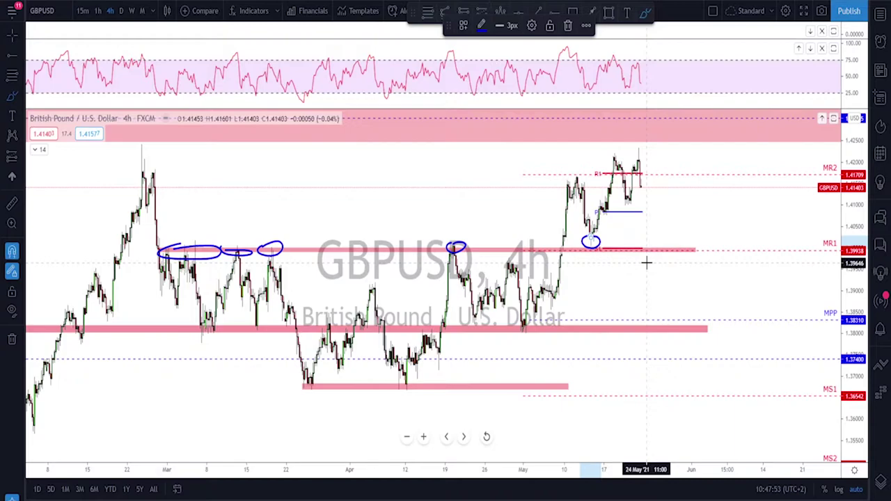
{"action": "key", "text": "ctrl+z"}
{"action": "key", "text": "ctrl+z"}
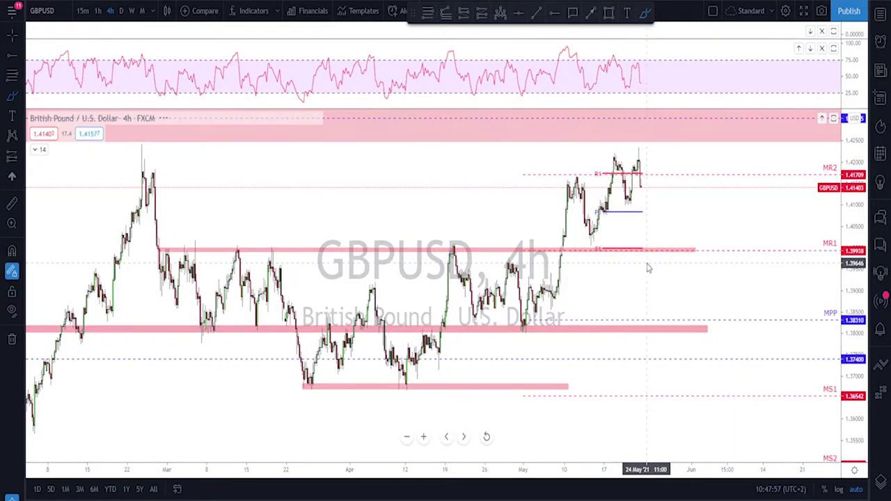
Open the USDJPY chart on the 4-hour timeframe and frame the recent price action
{"action": "key", "text": "Down"}
{"action": "scroll", "coordinate": [572, 322], "scroll_direction": "up", "scroll_amount": 2}
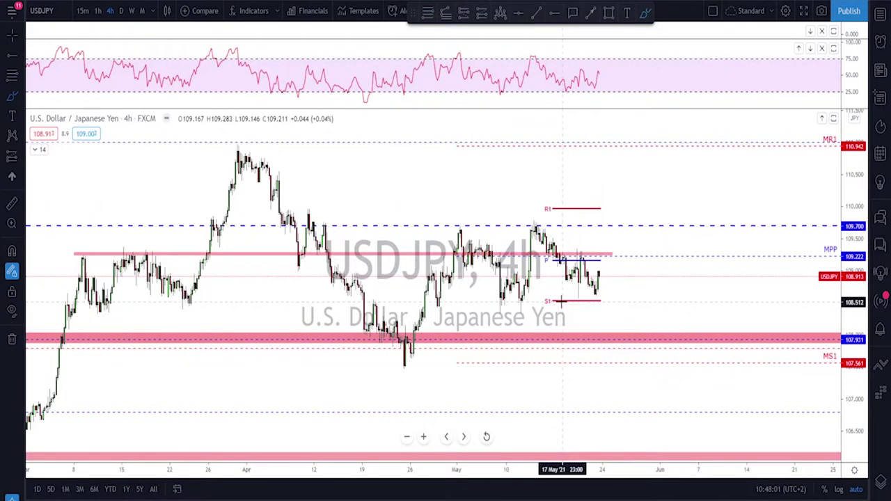
{"action": "scroll", "coordinate": [568, 296], "scroll_direction": "up", "scroll_amount": 1}
{"action": "scroll", "coordinate": [575, 314], "scroll_direction": "down", "scroll_amount": 1}
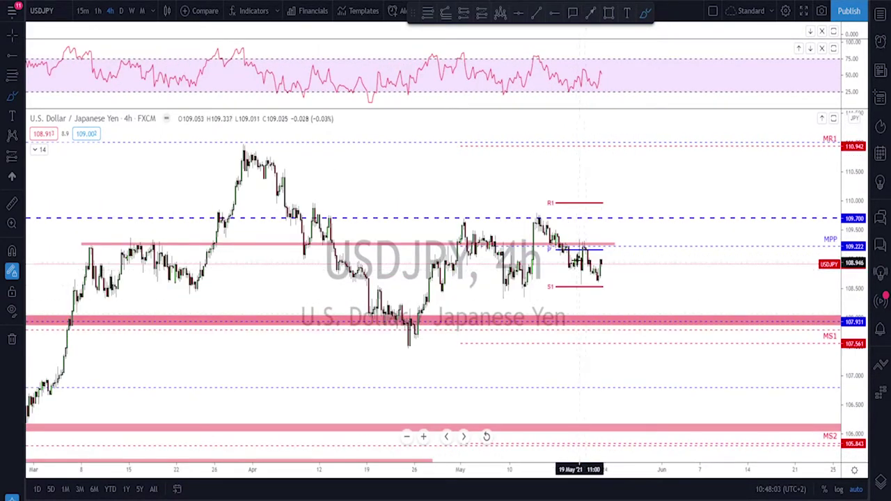
Brush the USDJPY decline from the mid-May high near 109.7, and undo both strokes
{"action": "mouse_move", "coordinate": [538, 218]}
{"action": "left_mouse_down"}
{"action": "mouse_move", "coordinate": [588, 242]}
{"action": "mouse_move", "coordinate": [610, 272]}
{"action": "left_mouse_up"}
{"action": "left_click_drag", "start_coordinate": [539, 224], "coordinate": [593, 281]}
{"action": "key", "text": "ctrl+z"}
{"action": "key", "text": "ctrl+z"}
Draw a thin rectangle zone across the USDJPY May lows near 108.5, extending to 31 May, and delete it
{"action": "scroll", "coordinate": [593, 297], "scroll_direction": "up", "scroll_amount": 1}
{"action": "scroll", "coordinate": [575, 339], "scroll_direction": "down", "scroll_amount": 1}
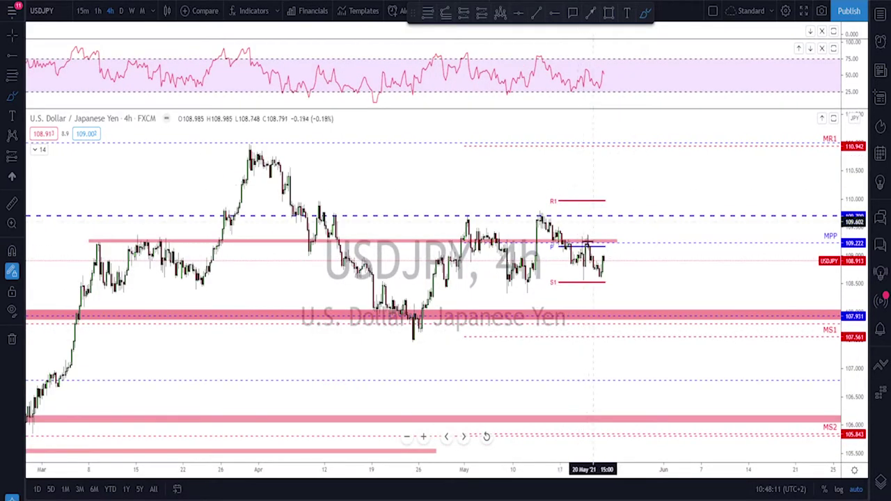
{"action": "left_click", "coordinate": [608, 13]}
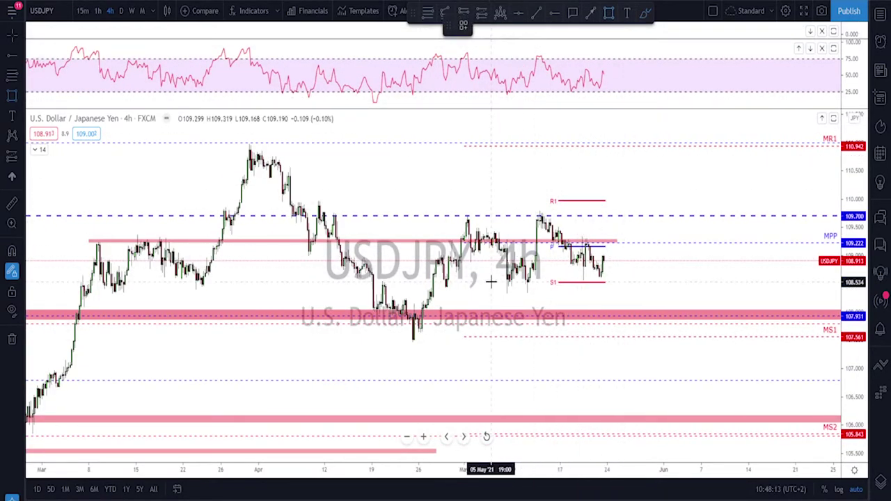
{"action": "left_click_drag", "start_coordinate": [491, 279], "coordinate": [655, 284]}
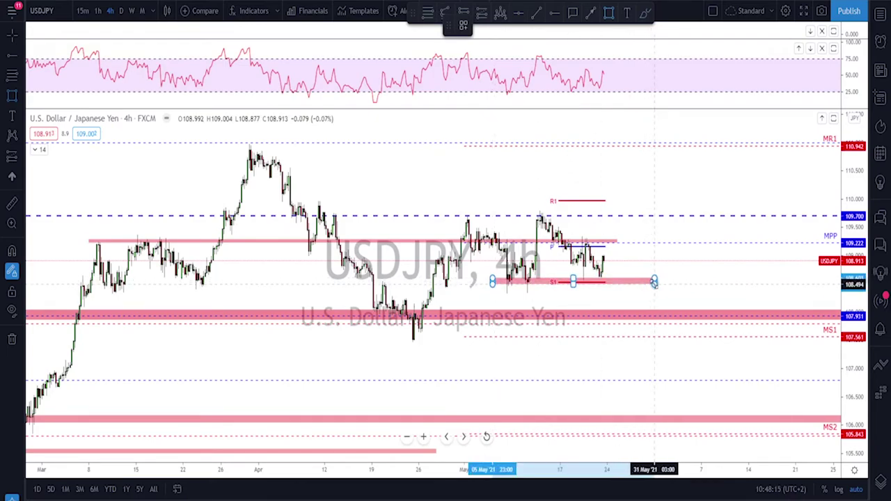
{"action": "key", "text": "Delete"}
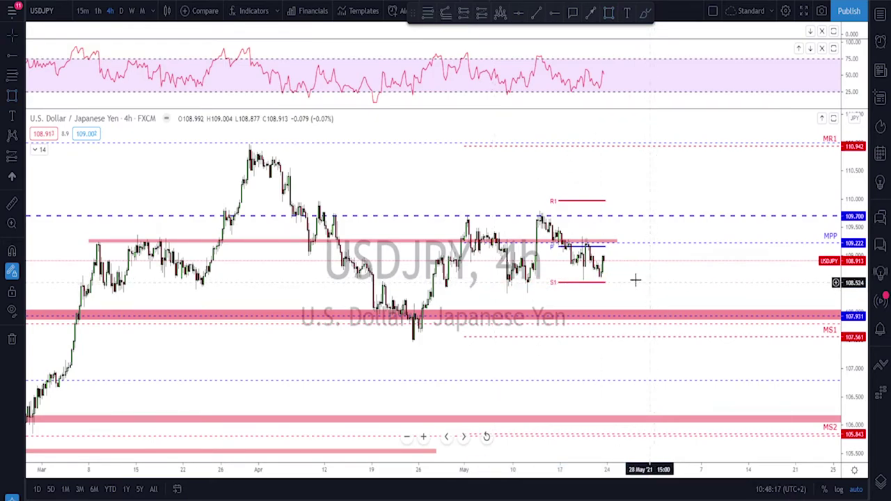
Draw a falling USDJPY trend line from the 12 May high at about 109.81 to about 108.86 on 25 May
{"action": "left_click", "coordinate": [534, 14]}
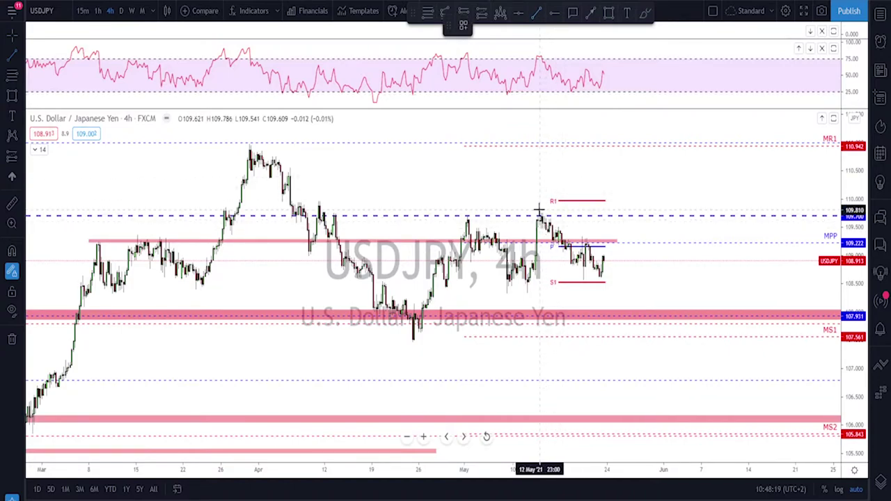
{"action": "left_click_drag", "start_coordinate": [540, 210], "coordinate": [618, 261]}
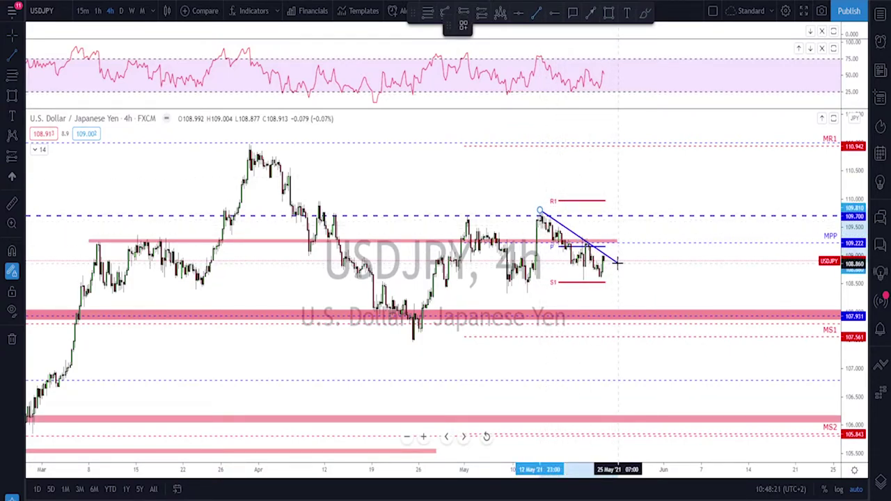
Brush a USDJPY breakout to about 110.0 and an alternative drop to the zone near 107.93 with a rebound, removing each scenario
{"action": "left_click", "coordinate": [646, 14]}
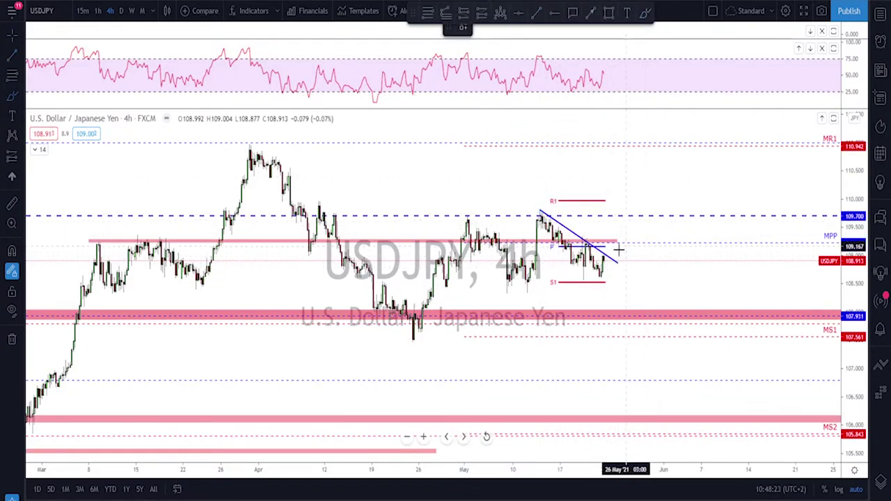
{"action": "left_click_drag", "start_coordinate": [601, 275], "coordinate": [629, 198]}
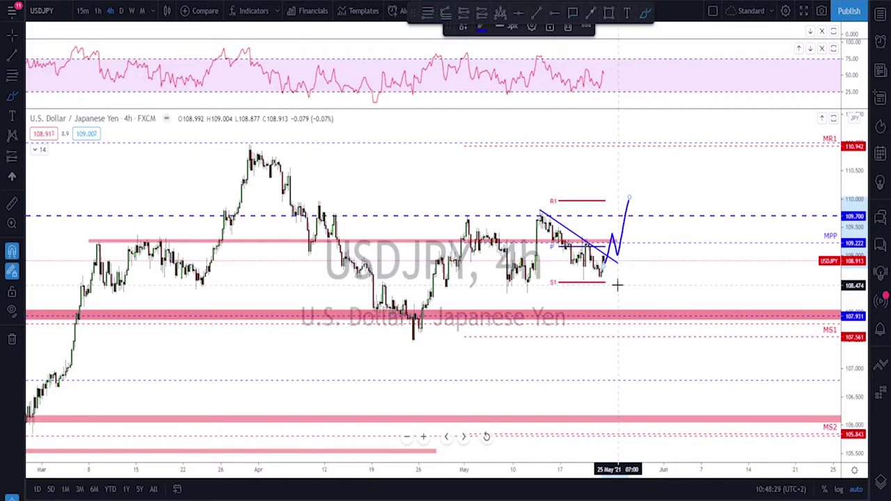
{"action": "key", "text": "ctrl+z"}
{"action": "mouse_move", "coordinate": [603, 259]}
{"action": "left_mouse_down"}
{"action": "mouse_move", "coordinate": [616, 289]}
{"action": "mouse_move", "coordinate": [624, 284]}
{"action": "mouse_move", "coordinate": [653, 307]}
{"action": "mouse_move", "coordinate": [668, 266]}
{"action": "left_mouse_up"}
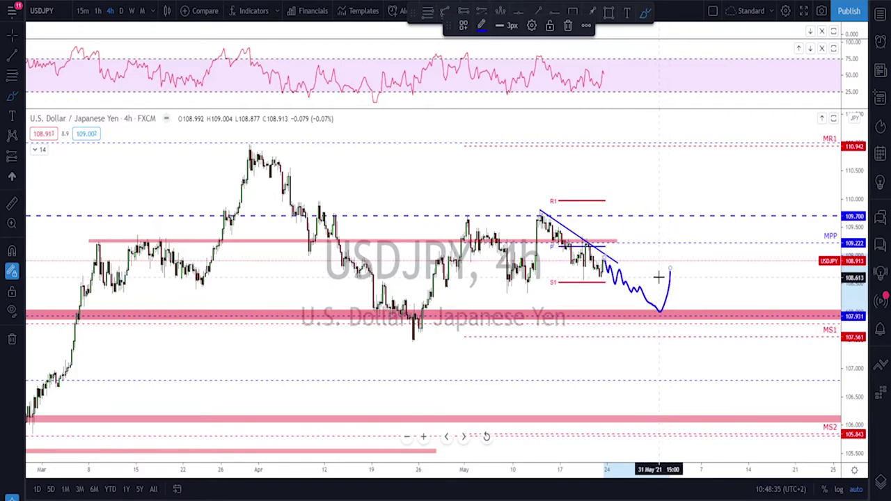
{"action": "left_click", "coordinate": [681, 325]}
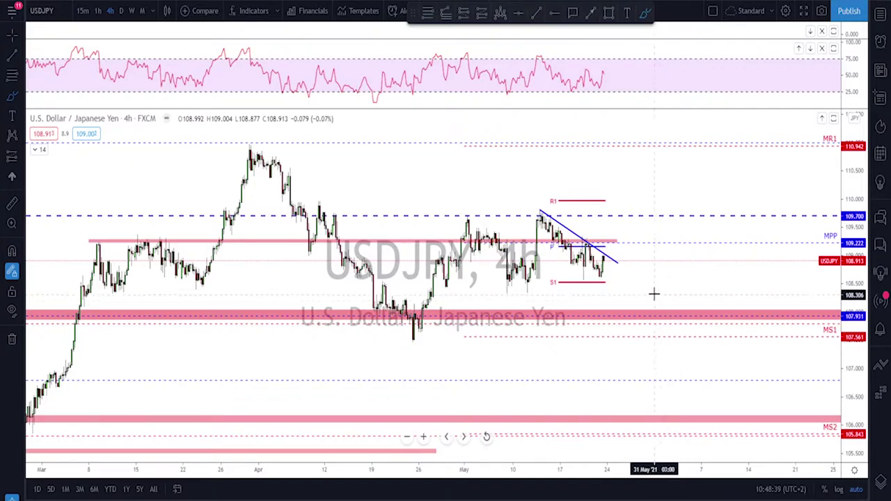
Open the USDCHF chart on the daily timeframe, circle the latest candles, and undo the circle
{"action": "scroll", "coordinate": [636, 275], "scroll_direction": "down", "scroll_amount": 1}
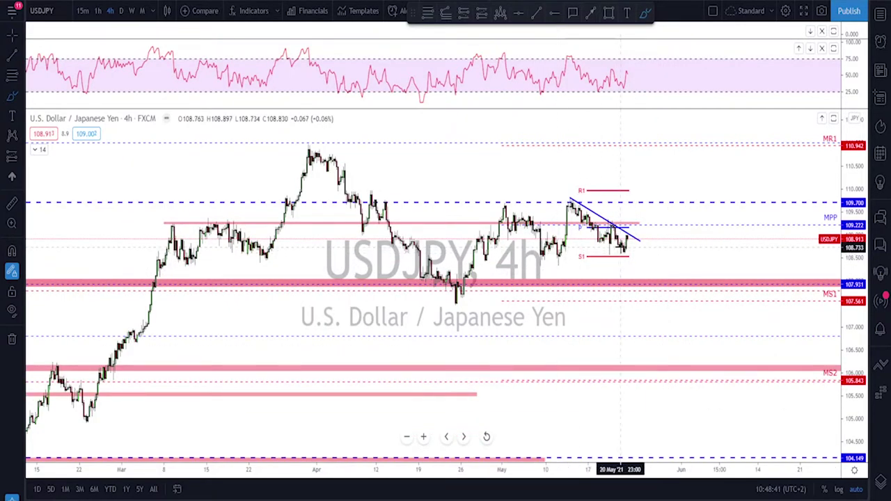
{"action": "scroll", "coordinate": [623, 258], "scroll_direction": "up", "scroll_amount": 1}
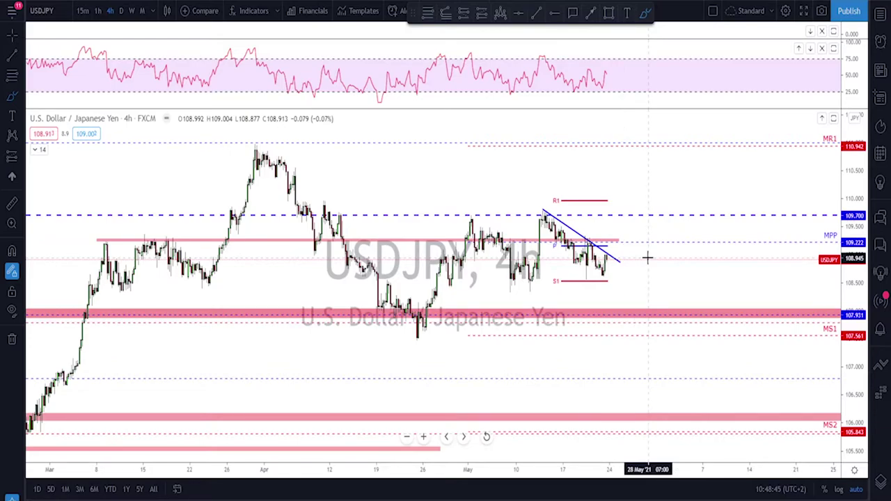
{"action": "key", "text": "Down"}
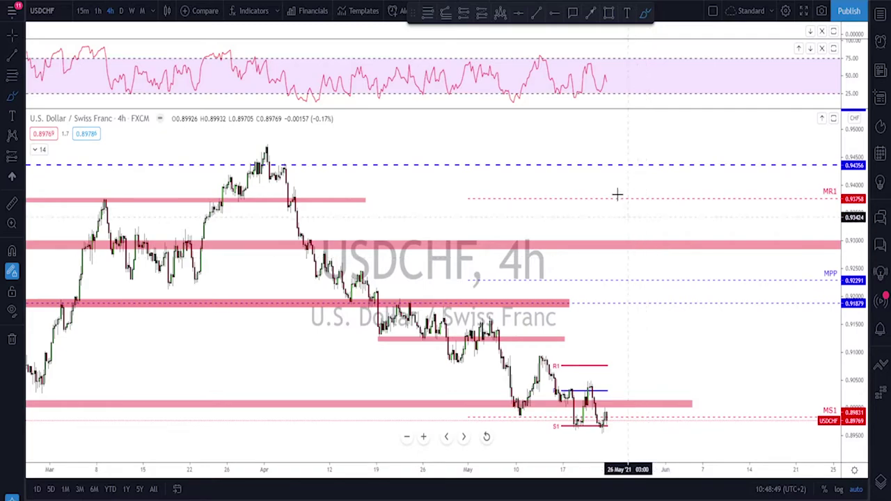
{"action": "left_click", "coordinate": [121, 11]}
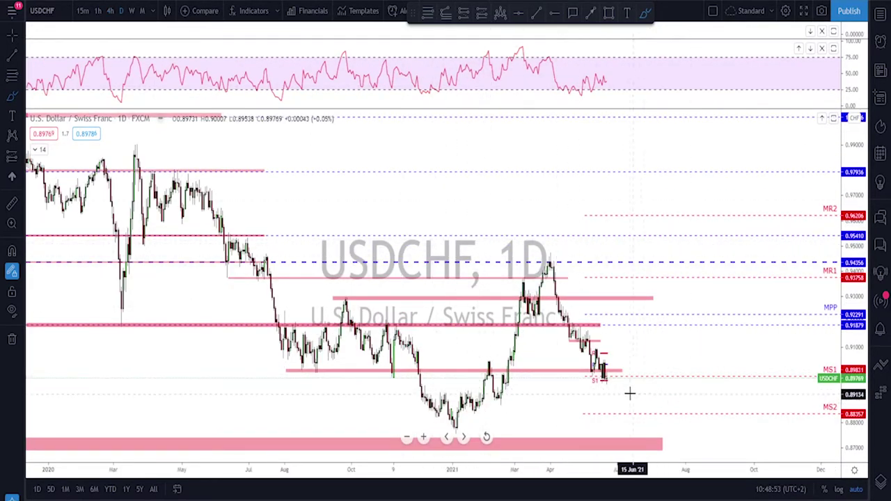
{"action": "scroll", "coordinate": [588, 397], "scroll_direction": "up", "scroll_amount": 2}
{"action": "scroll", "coordinate": [543, 407], "scroll_direction": "up", "scroll_amount": 2}
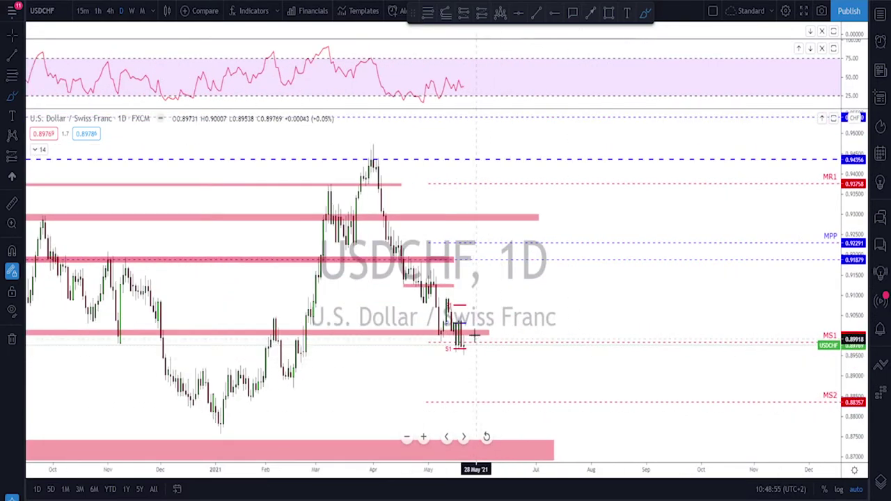
{"action": "scroll", "coordinate": [453, 341], "scroll_direction": "up", "scroll_amount": 1}
{"action": "mouse_move", "coordinate": [426, 321]}
{"action": "left_mouse_down"}
{"action": "mouse_move", "coordinate": [418, 319]}
{"action": "mouse_move", "coordinate": [428, 353]}
{"action": "mouse_move", "coordinate": [428, 320]}
{"action": "left_mouse_up"}
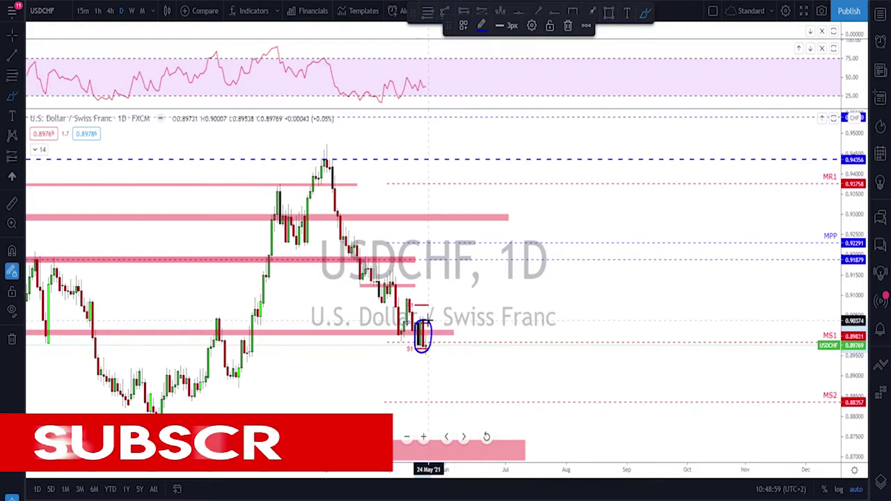
{"action": "key", "text": "ctrl+z"}
Switch USDCHF to the 4-hour timeframe, brush the May swings and underline their lows, and undo all the strokes
{"action": "left_click", "coordinate": [110, 11]}
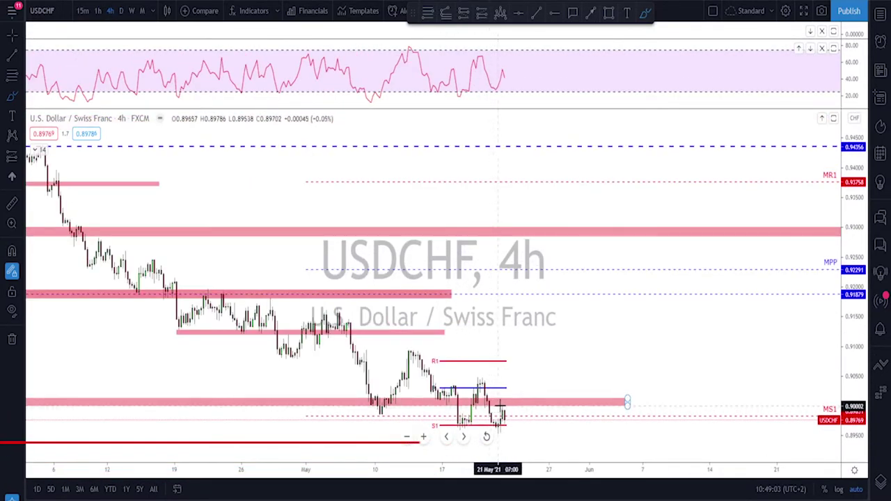
{"action": "scroll", "coordinate": [341, 313], "scroll_direction": "up", "scroll_amount": 1}
{"action": "left_click_drag", "start_coordinate": [283, 249], "coordinate": [335, 407]}
{"action": "left_click_drag", "start_coordinate": [220, 318], "coordinate": [270, 318]}
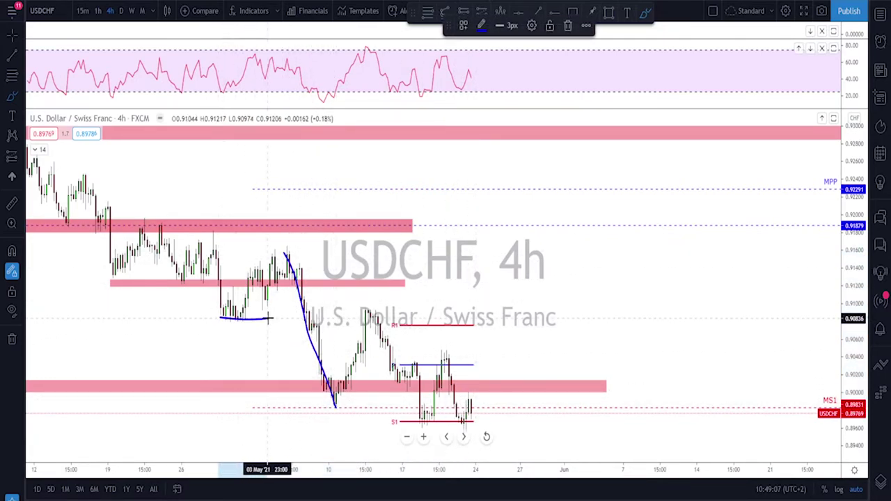
{"action": "mouse_move", "coordinate": [335, 406]}
{"action": "left_mouse_down"}
{"action": "mouse_move", "coordinate": [373, 314]}
{"action": "mouse_move", "coordinate": [419, 422]}
{"action": "mouse_move", "coordinate": [440, 361]}
{"action": "mouse_move", "coordinate": [463, 419]}
{"action": "mouse_move", "coordinate": [493, 423]}
{"action": "left_mouse_up"}
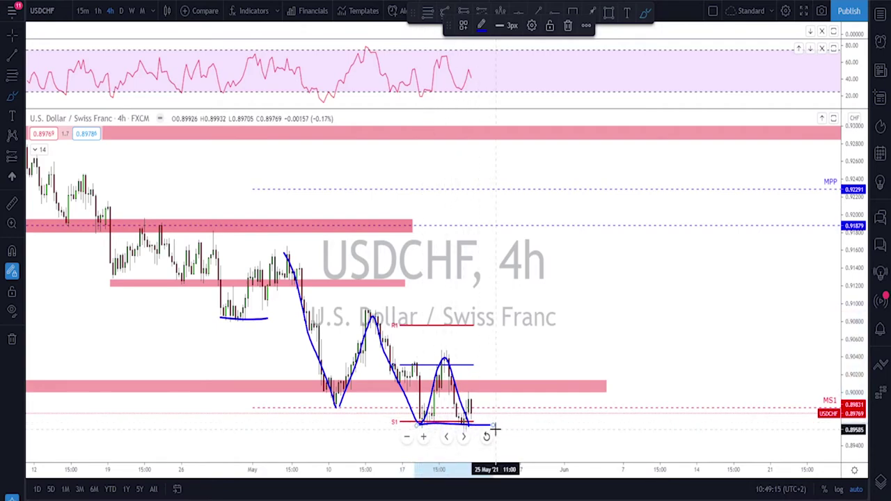
{"action": "key", "text": "ctrl+z"}
{"action": "key", "text": "ctrl+z"}
{"action": "key", "text": "ctrl+z"}
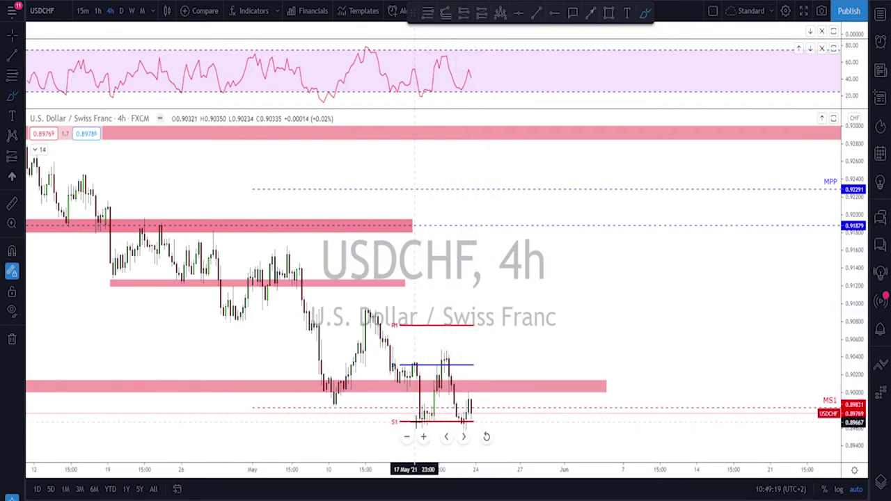
Brush a USDCHF zigzag scenario between about 0.897 and 0.904 after the latest price, and undo it
{"action": "scroll", "coordinate": [418, 421], "scroll_direction": "down", "scroll_amount": 2}
{"action": "scroll", "coordinate": [515, 431], "scroll_direction": "down", "scroll_amount": 1}
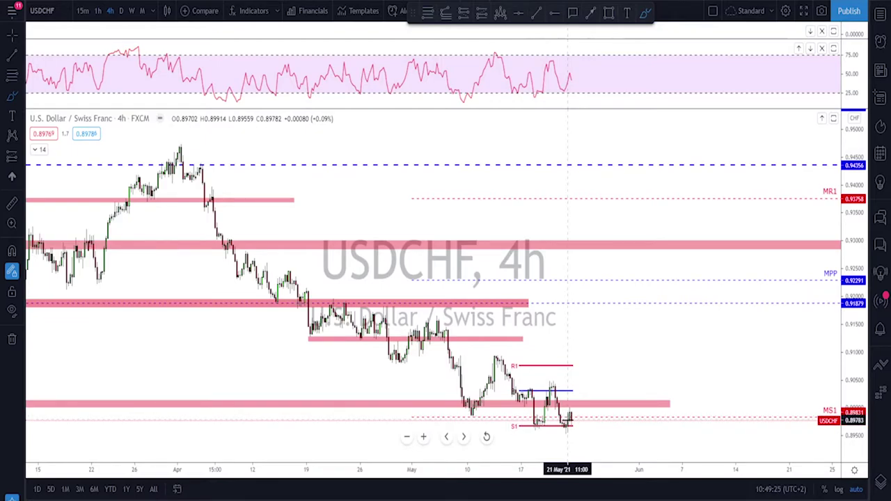
{"action": "scroll", "coordinate": [566, 422], "scroll_direction": "up", "scroll_amount": 1}
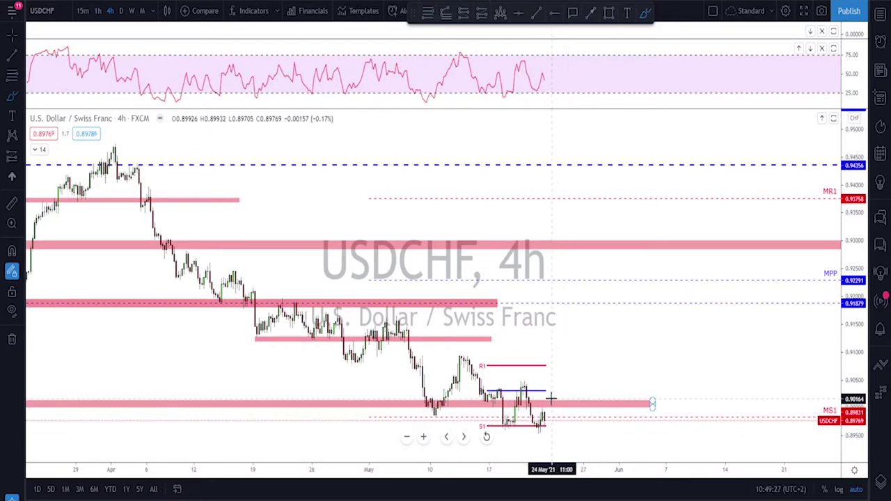
{"action": "mouse_move", "coordinate": [542, 423]}
{"action": "left_mouse_down"}
{"action": "mouse_move", "coordinate": [559, 387]}
{"action": "mouse_move", "coordinate": [572, 428]}
{"action": "mouse_move", "coordinate": [575, 384]}
{"action": "mouse_move", "coordinate": [589, 421]}
{"action": "left_mouse_up"}
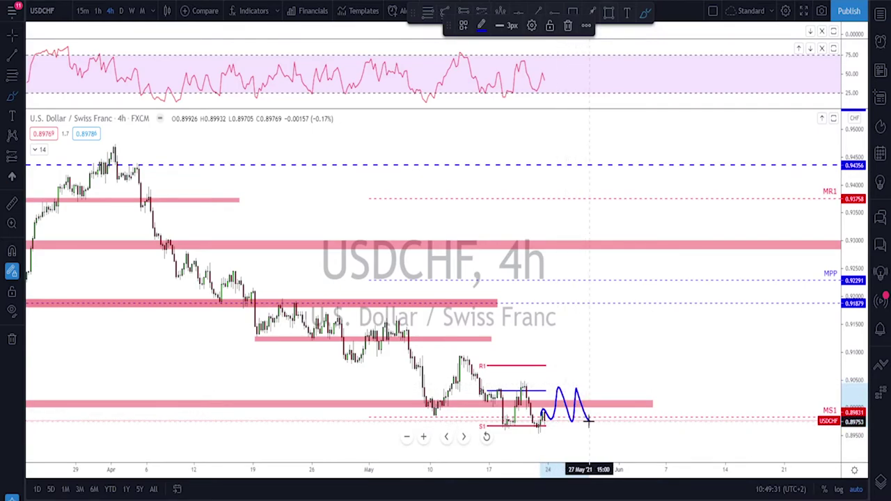
{"action": "key", "text": "ctrl+z"}
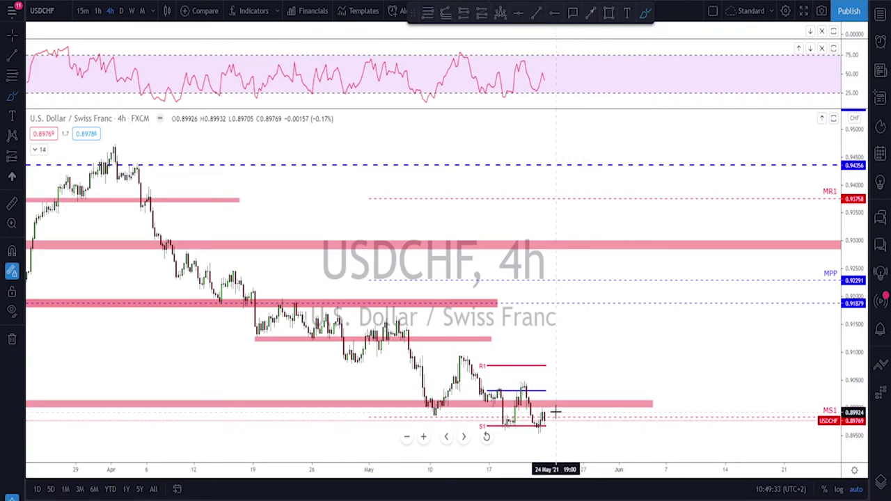
Switch USDCHF back to the daily timeframe and frame the recent price action
{"action": "scroll", "coordinate": [554, 411], "scroll_direction": "down", "scroll_amount": 2}
{"action": "left_click", "coordinate": [122, 11]}
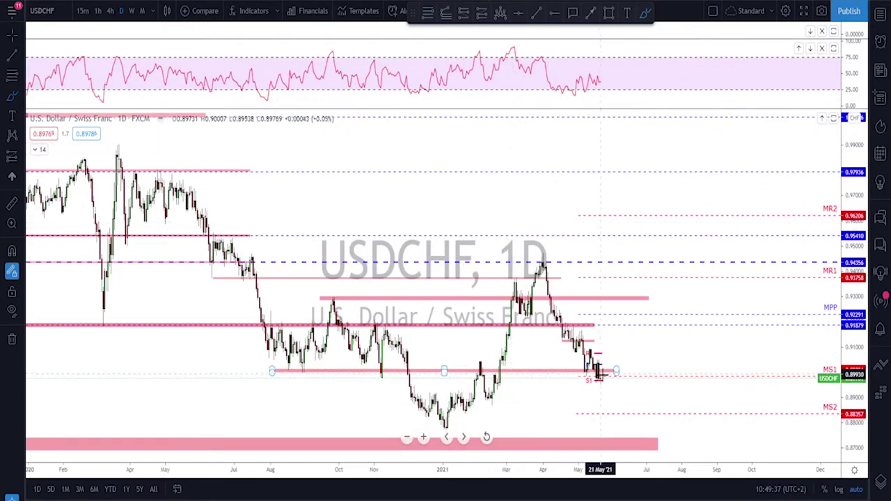
{"action": "scroll", "coordinate": [589, 378], "scroll_direction": "up", "scroll_amount": 2}
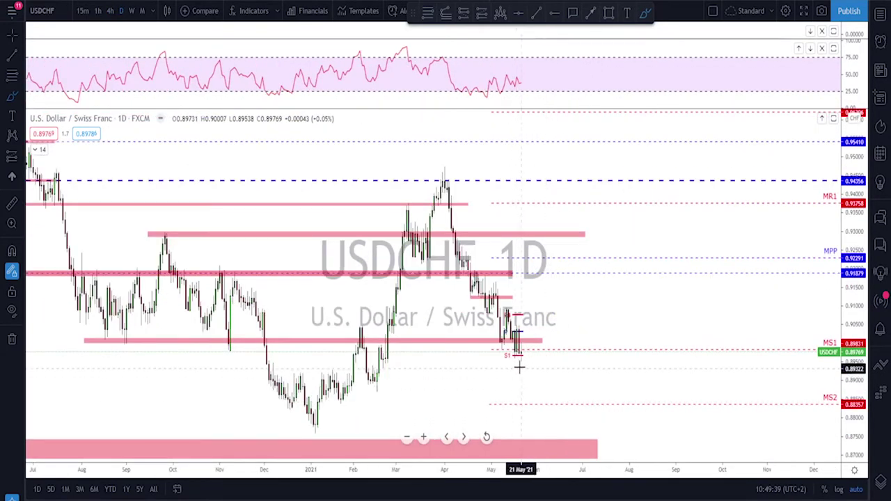
Brush the late-April to mid-May USDCHF swings and a scenario below the latest daily candles, and delete the strokes
{"action": "scroll", "coordinate": [495, 319], "scroll_direction": "up", "scroll_amount": 1}
{"action": "mouse_move", "coordinate": [441, 266]}
{"action": "left_mouse_down"}
{"action": "mouse_move", "coordinate": [461, 289]}
{"action": "mouse_move", "coordinate": [472, 327]}
{"action": "mouse_move", "coordinate": [477, 306]}
{"action": "left_mouse_up"}
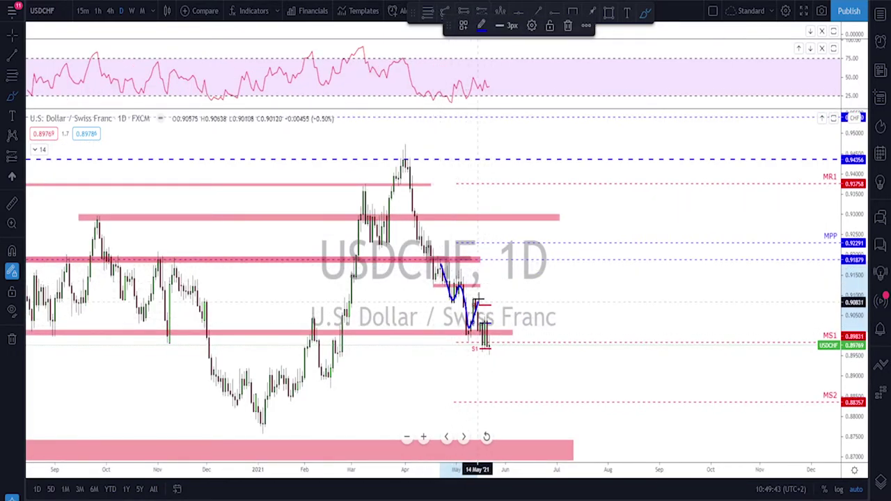
{"action": "left_click_drag", "start_coordinate": [480, 343], "coordinate": [512, 379]}
{"action": "key", "text": "Delete"}
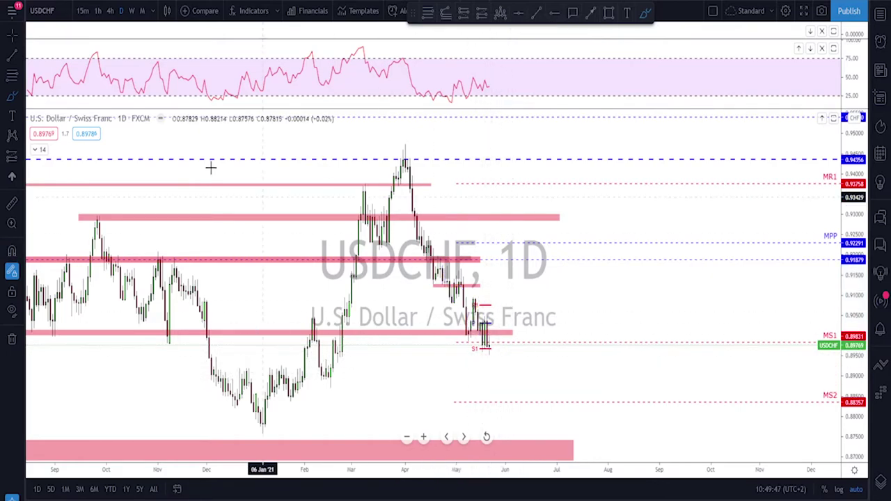
Switch USDCHF to the 4-hour timeframe, brush a scenario below the latest price near the S1 pivot, and undo it
{"action": "left_click", "coordinate": [110, 10]}
{"action": "type", "text": "240"}
{"action": "key", "text": "Return"}
{"action": "scroll", "coordinate": [537, 390], "scroll_direction": "down", "scroll_amount": 5}
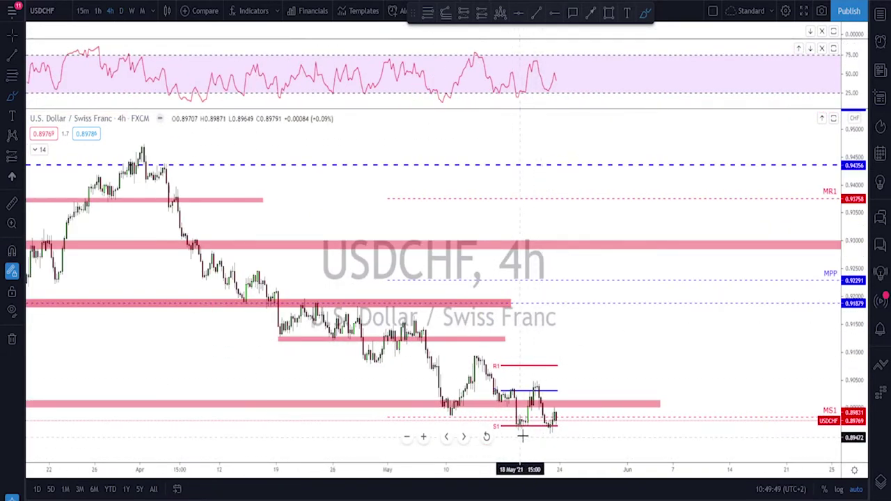
{"action": "mouse_move", "coordinate": [568, 429]}
{"action": "left_mouse_down"}
{"action": "mouse_move", "coordinate": [620, 422]}
{"action": "mouse_move", "coordinate": [614, 437]}
{"action": "mouse_move", "coordinate": [637, 461]}
{"action": "left_mouse_up"}
{"action": "key", "text": "ctrl+z"}
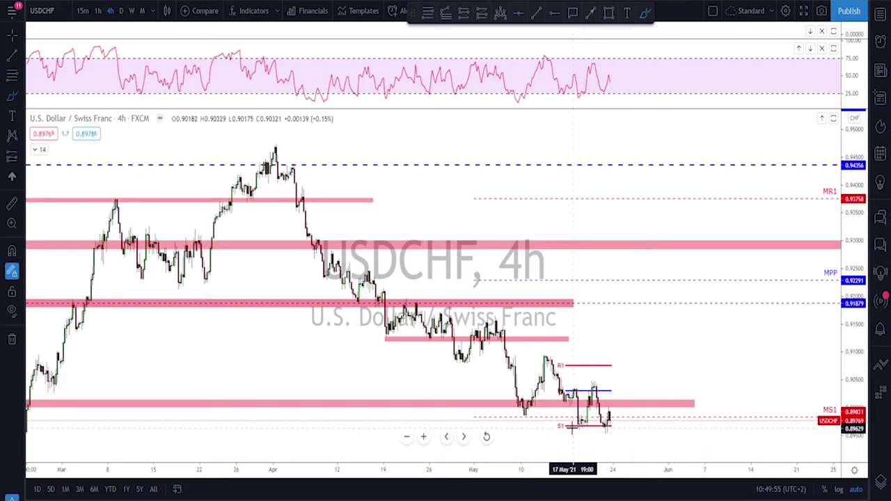
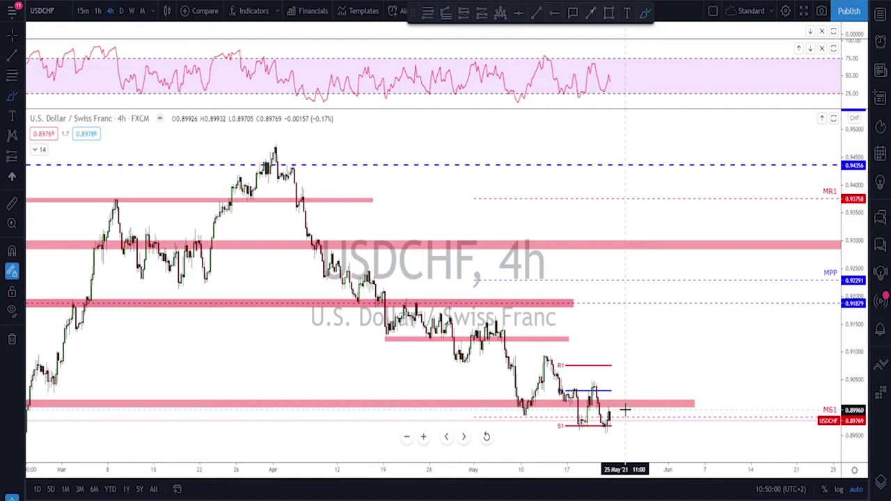
Open the USDCAD chart and view it on the daily and weekly timeframes
{"action": "key", "text": "Down"}
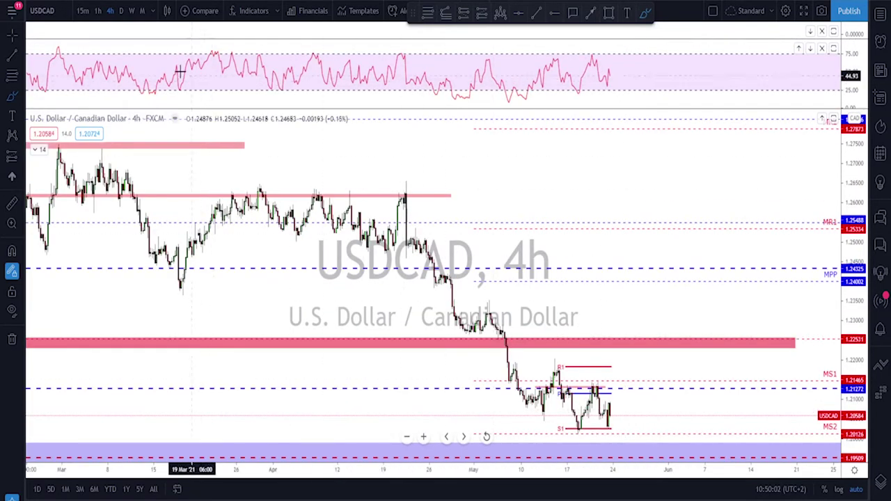
{"action": "left_click", "coordinate": [119, 11]}
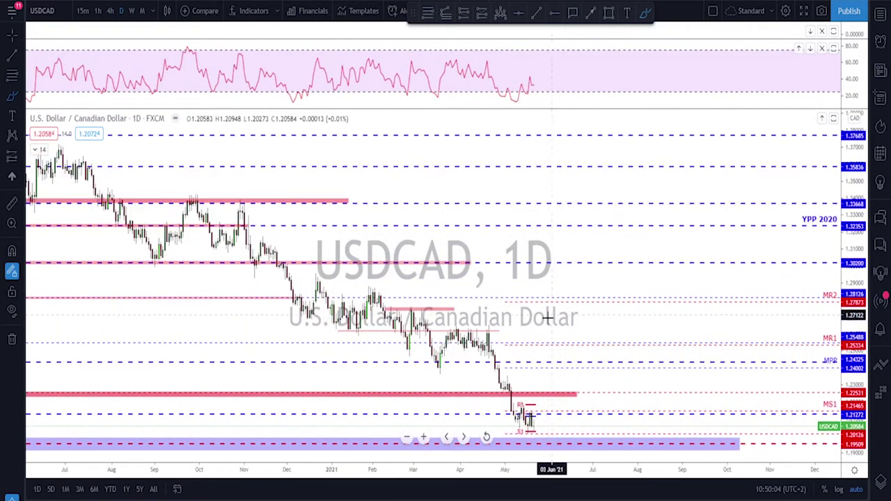
{"action": "left_click", "coordinate": [132, 11]}
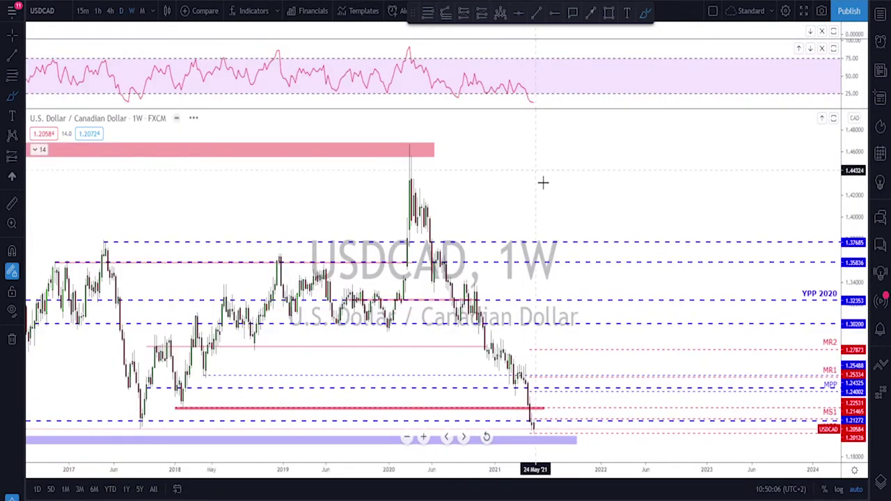
Circle the May 2015 weekly low of USDCAD at the start of the blue support zone, and delete the circle
{"action": "scroll", "coordinate": [465, 314], "scroll_direction": "down", "scroll_amount": 1}
{"action": "mouse_move", "coordinate": [157, 316]}
{"action": "left_mouse_down"}
{"action": "mouse_move", "coordinate": [149, 316]}
{"action": "mouse_move", "coordinate": [161, 327]}
{"action": "left_mouse_up"}
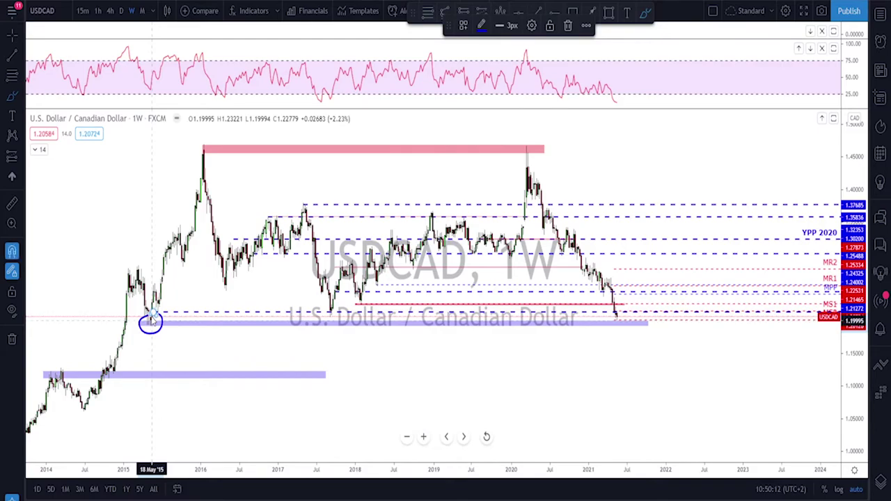
{"action": "key", "text": "Delete"}
Switch USDCAD to the daily timeframe and frame the latest May candles above the blue support zone
{"action": "left_click", "coordinate": [121, 11]}
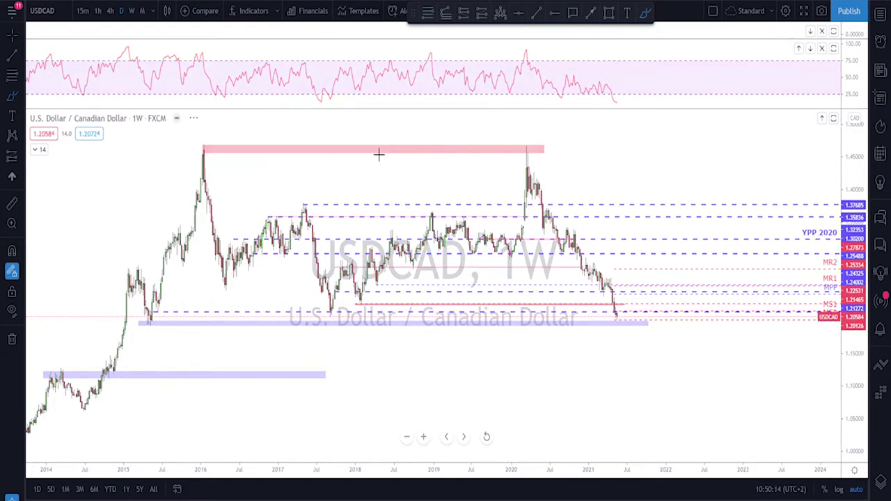
{"action": "scroll", "coordinate": [552, 429], "scroll_direction": "up", "scroll_amount": 3}
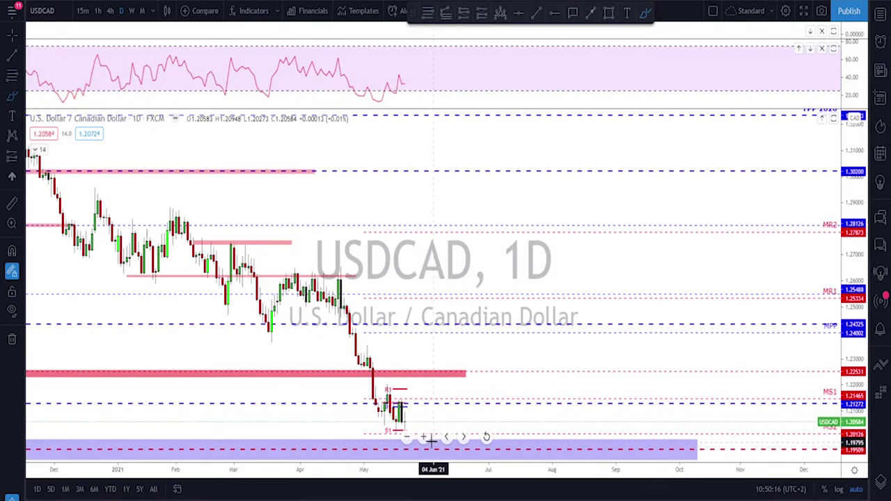
{"action": "scroll", "coordinate": [429, 429], "scroll_direction": "up", "scroll_amount": 5}
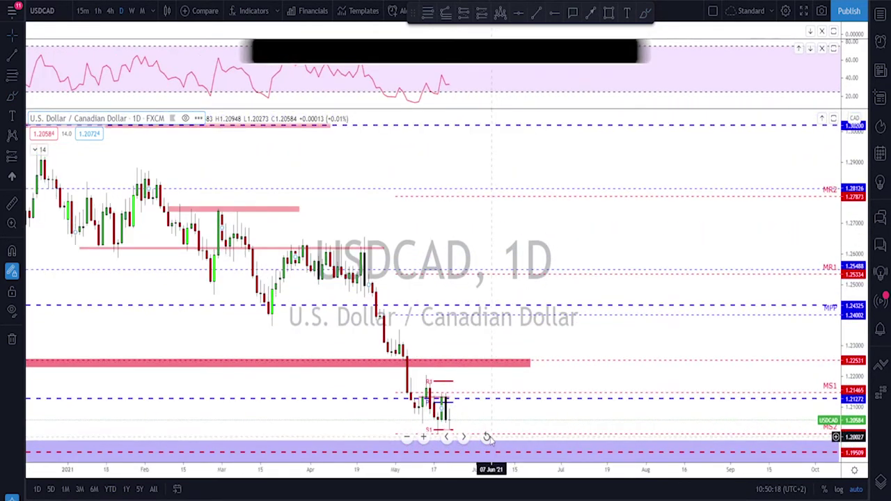
{"action": "left_click_drag", "start_coordinate": [461, 410], "coordinate": [501, 400]}
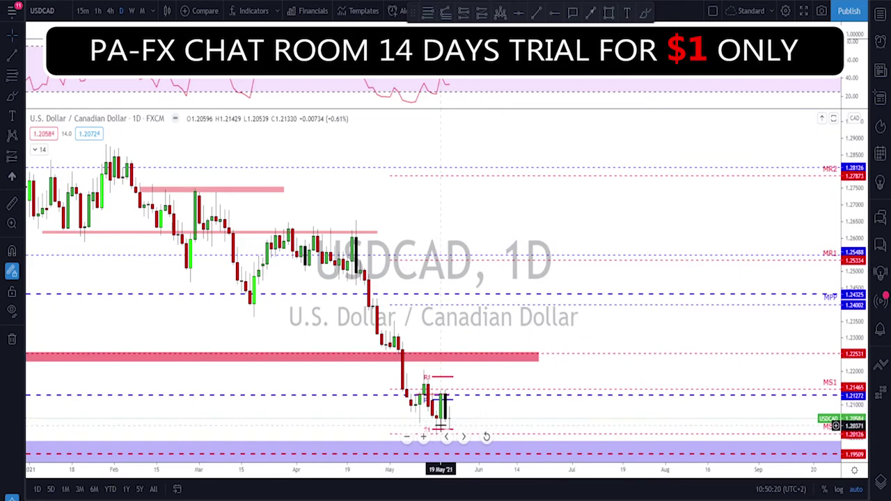
{"action": "scroll", "coordinate": [440, 425], "scroll_direction": "up", "scroll_amount": 2}
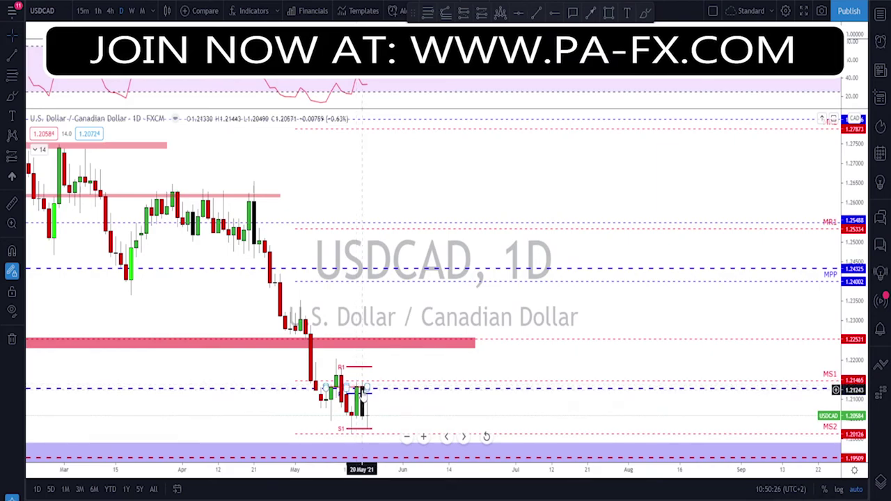
{"action": "right_click", "coordinate": [418, 419]}
{"action": "left_click_drag", "start_coordinate": [390, 410], "coordinate": [368, 419]}
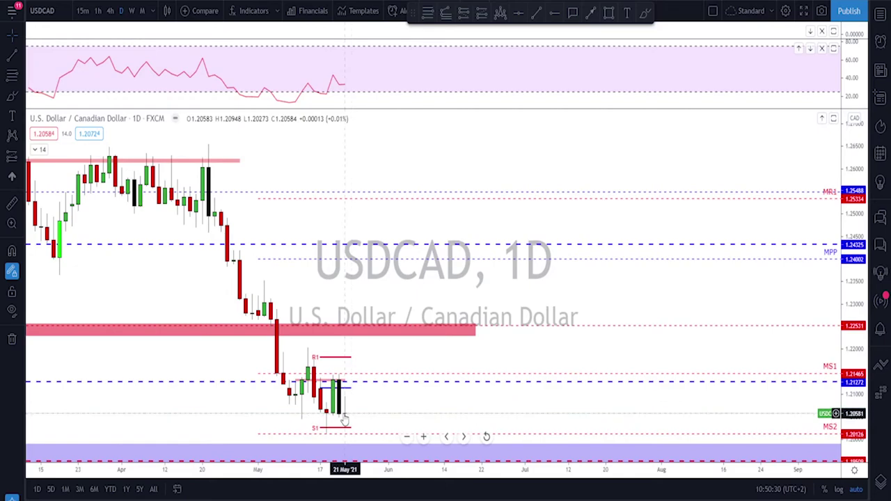
Switch USDCAD to the 4-hour timeframe and draw a rectangle over the 14 to 25 May range between about 1.2021 and 1.2134
{"action": "left_click", "coordinate": [111, 10]}
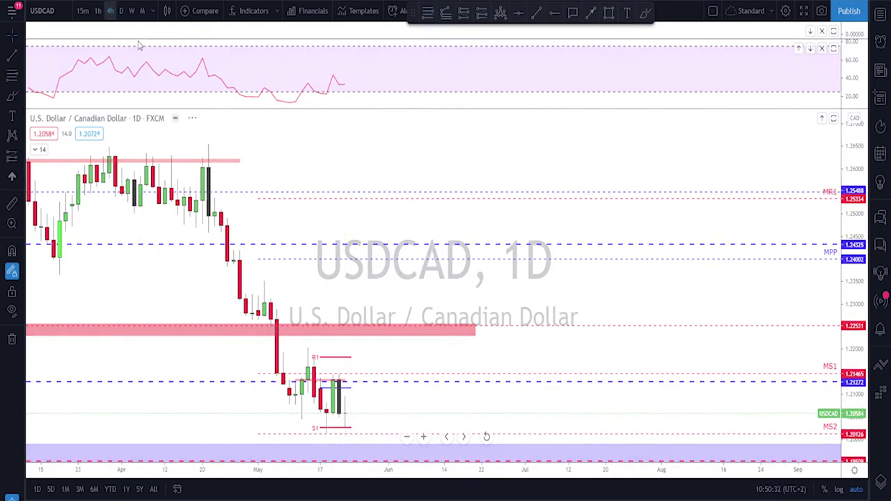
{"action": "scroll", "coordinate": [489, 317], "scroll_direction": "down", "scroll_amount": 3}
{"action": "scroll", "coordinate": [490, 323], "scroll_direction": "up", "scroll_amount": 2}
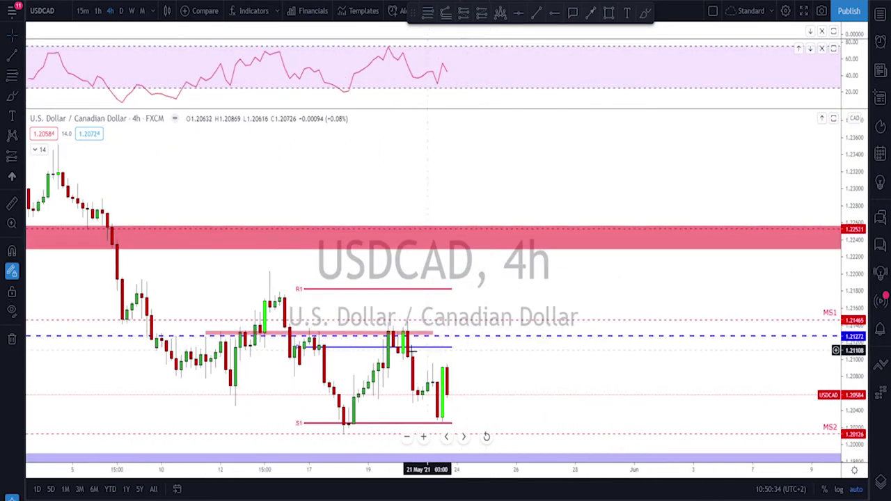
{"action": "left_click", "coordinate": [609, 12]}
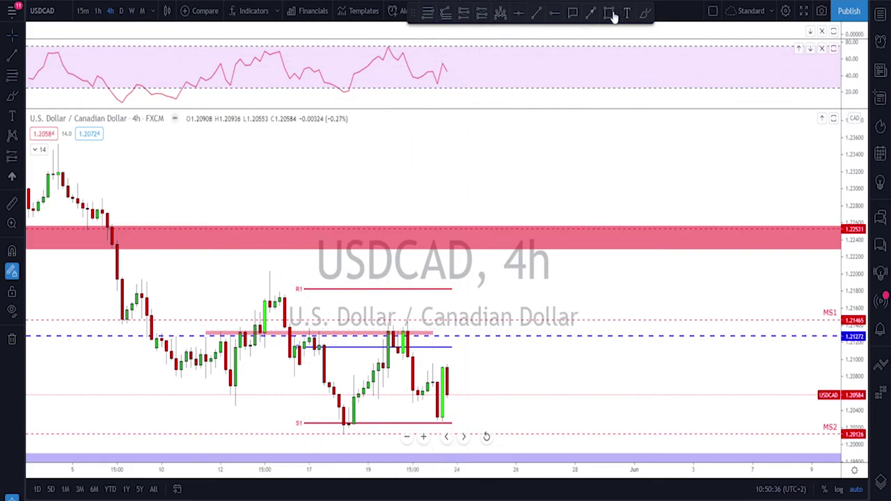
{"action": "mouse_move", "coordinate": [299, 337]}
{"action": "left_mouse_down"}
{"action": "mouse_move", "coordinate": [432, 424]}
{"action": "mouse_move", "coordinate": [477, 426]}
{"action": "left_mouse_up"}
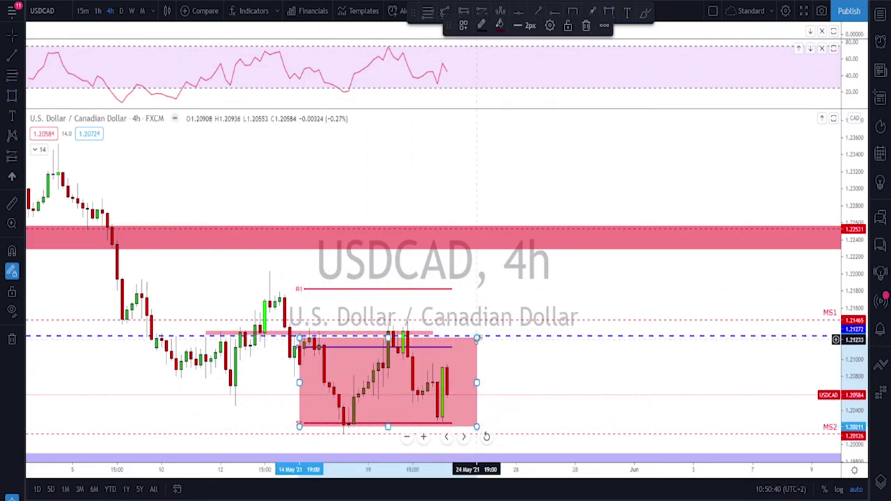
{"action": "left_click", "coordinate": [486, 437]}
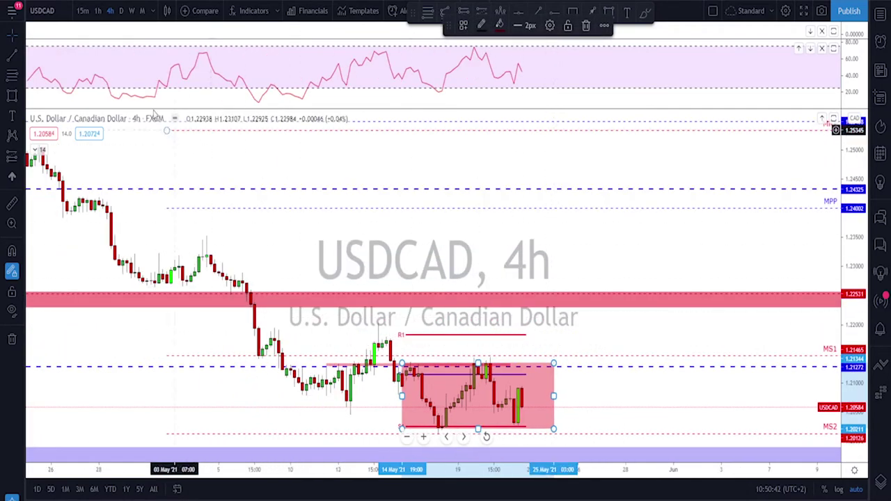
Switch USDCAD to the 1-hour timeframe, brush price scenarios around the rectangle's upper and lower edges, and undo them all
{"action": "left_click", "coordinate": [97, 10]}
{"action": "scroll", "coordinate": [522, 213], "scroll_direction": "down", "scroll_amount": 1}
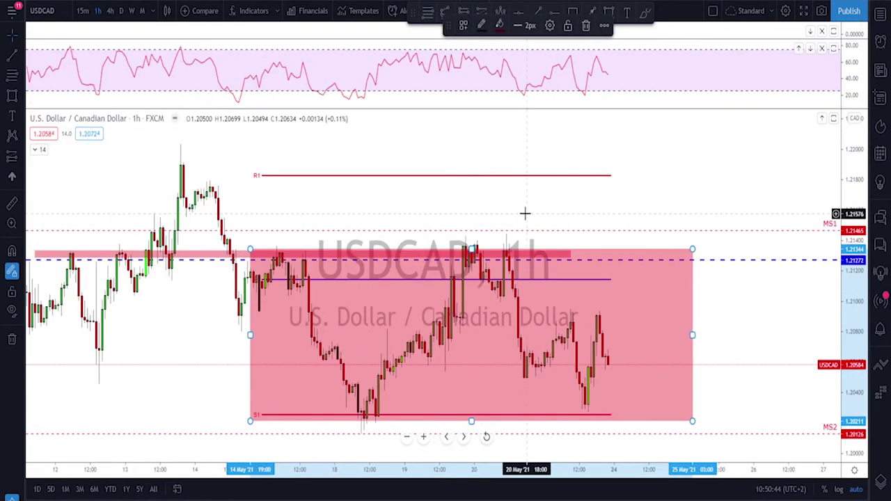
{"action": "left_click", "coordinate": [644, 14]}
{"action": "mouse_move", "coordinate": [610, 359]}
{"action": "left_mouse_down"}
{"action": "mouse_move", "coordinate": [632, 250]}
{"action": "mouse_move", "coordinate": [648, 293]}
{"action": "left_mouse_up"}
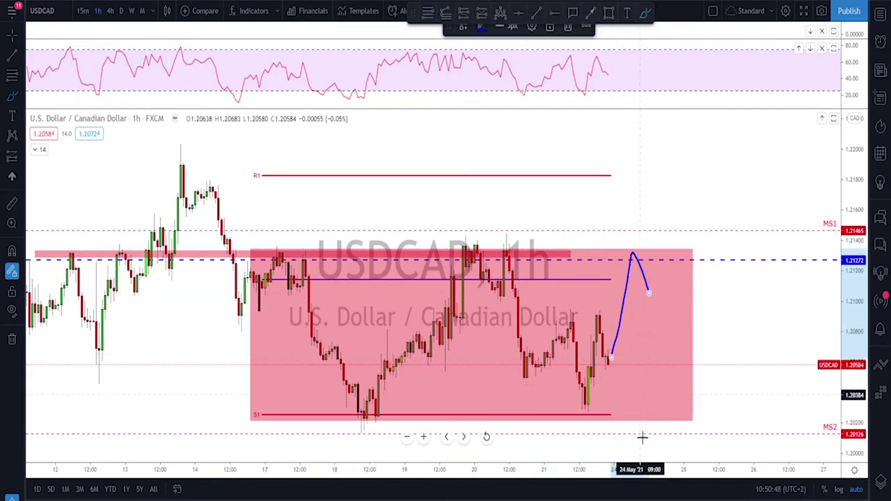
{"action": "mouse_move", "coordinate": [627, 406]}
{"action": "left_mouse_down"}
{"action": "mouse_move", "coordinate": [632, 422]}
{"action": "mouse_move", "coordinate": [649, 367]}
{"action": "left_mouse_up"}
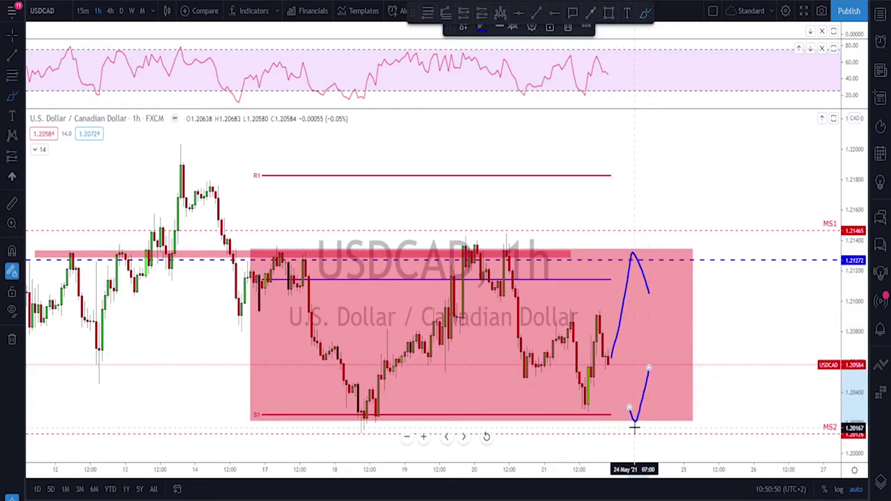
{"action": "key", "text": "ctrl+z"}
{"action": "key", "text": "ctrl+z"}
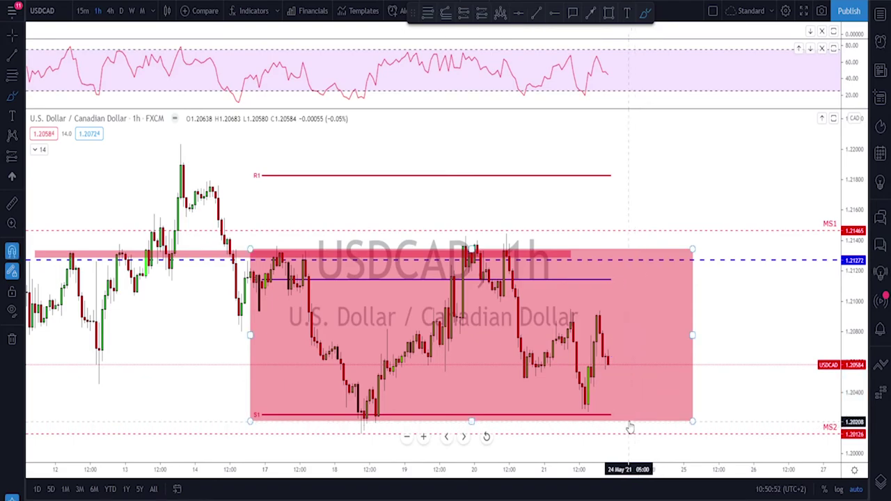
{"action": "mouse_move", "coordinate": [619, 407]}
{"action": "left_mouse_down"}
{"action": "mouse_move", "coordinate": [653, 457]}
{"action": "mouse_move", "coordinate": [660, 440]}
{"action": "left_mouse_up"}
{"action": "key", "text": "ctrl+z"}
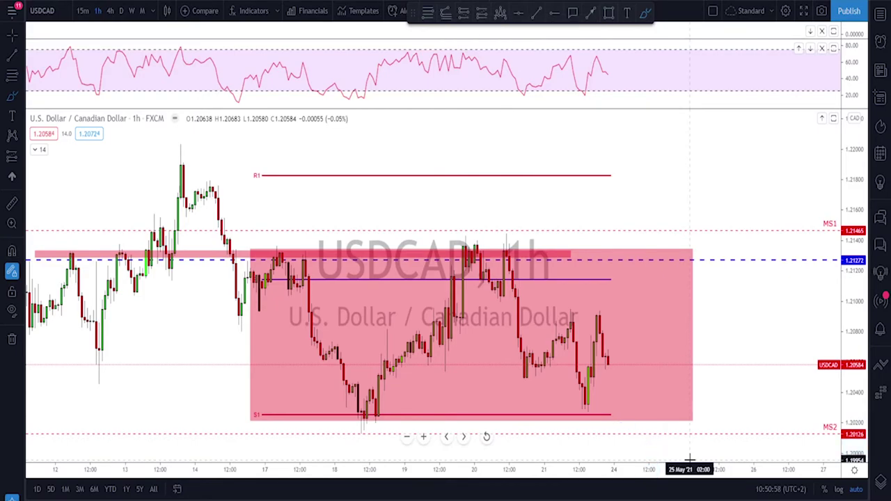
Open AUDUSD on the 4-hour timeframe, brush the swings across the range and circle the 18 May peak, and undo both strokes
{"action": "key", "text": "Down"}
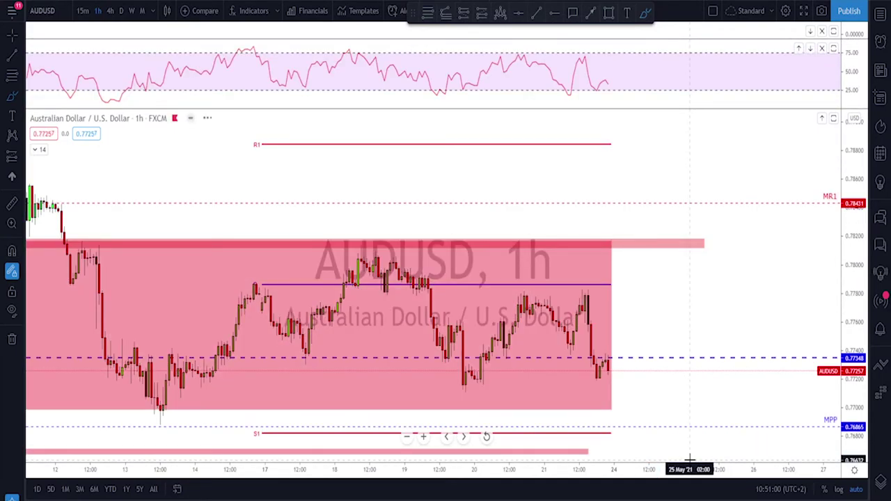
{"action": "left_click", "coordinate": [110, 10]}
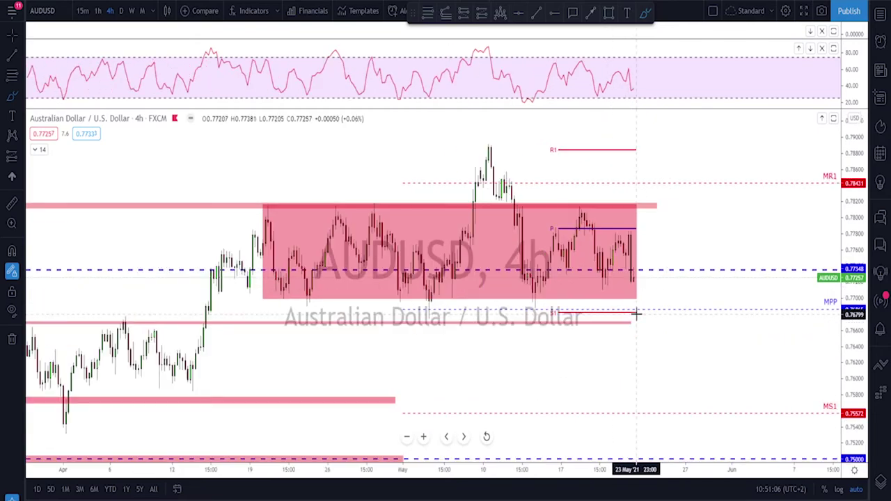
{"action": "mouse_move", "coordinate": [264, 199]}
{"action": "left_mouse_down"}
{"action": "mouse_move", "coordinate": [272, 273]}
{"action": "mouse_move", "coordinate": [323, 199]}
{"action": "mouse_move", "coordinate": [424, 308]}
{"action": "mouse_move", "coordinate": [478, 154]}
{"action": "mouse_move", "coordinate": [508, 197]}
{"action": "mouse_move", "coordinate": [534, 298]}
{"action": "mouse_move", "coordinate": [577, 203]}
{"action": "mouse_move", "coordinate": [605, 291]}
{"action": "left_mouse_up"}
{"action": "mouse_move", "coordinate": [577, 202]}
{"action": "left_mouse_down"}
{"action": "mouse_move", "coordinate": [555, 211]}
{"action": "mouse_move", "coordinate": [575, 199]}
{"action": "left_mouse_up"}
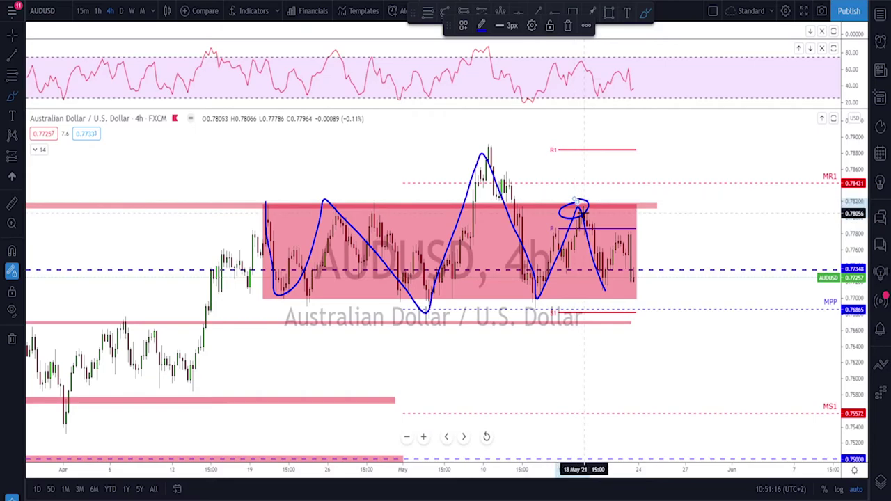
{"action": "key", "text": "ctrl+z"}
{"action": "key", "text": "ctrl+z"}
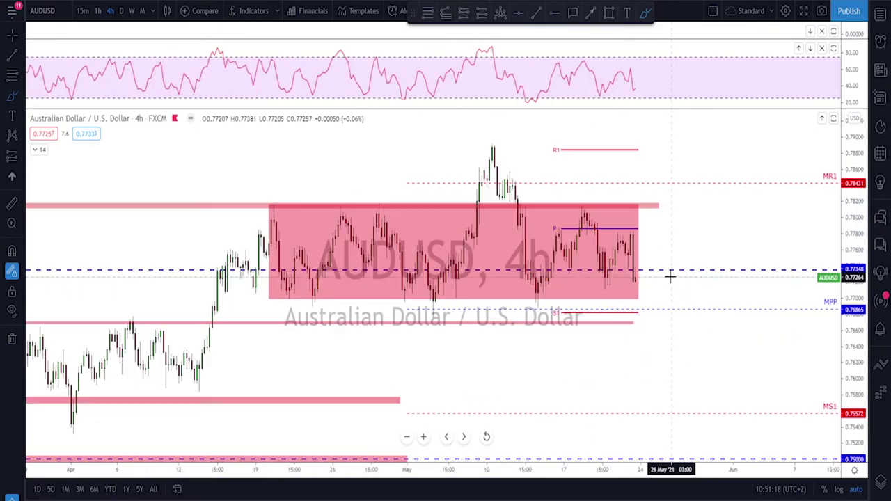
Brush an arc over the latest AUDUSD high and circle the final drop inside the range, and undo the marking
{"action": "scroll", "coordinate": [675, 271], "scroll_direction": "down", "scroll_amount": 3}
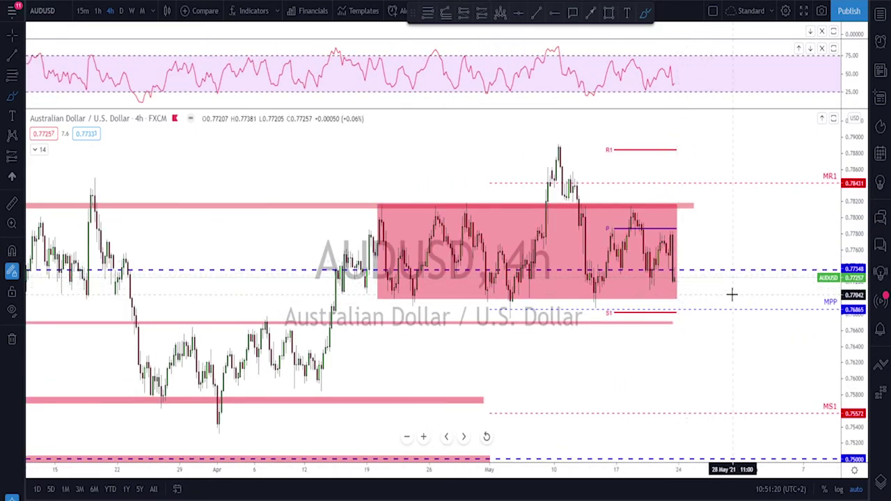
{"action": "scroll", "coordinate": [689, 220], "scroll_direction": "down", "scroll_amount": 2}
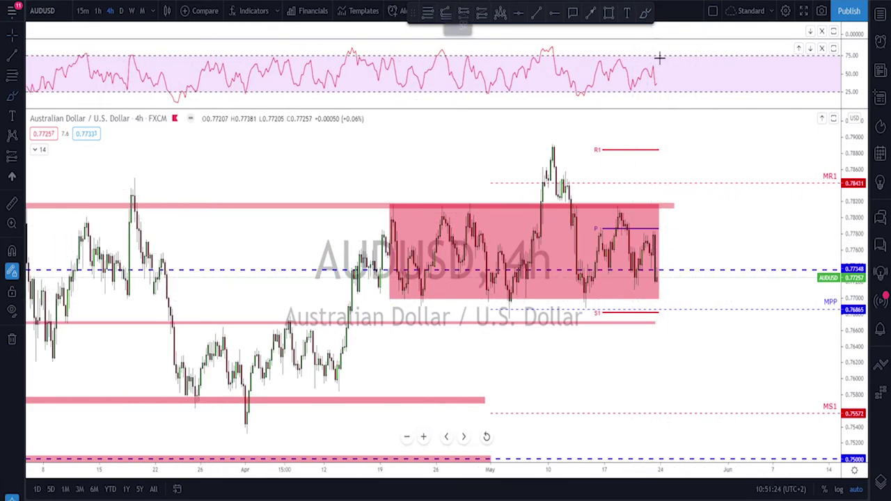
{"action": "mouse_move", "coordinate": [635, 243]}
{"action": "left_mouse_down"}
{"action": "mouse_move", "coordinate": [666, 238]}
{"action": "mouse_move", "coordinate": [656, 245]}
{"action": "mouse_move", "coordinate": [655, 281]}
{"action": "mouse_move", "coordinate": [668, 247]}
{"action": "mouse_move", "coordinate": [662, 285]}
{"action": "left_mouse_up"}
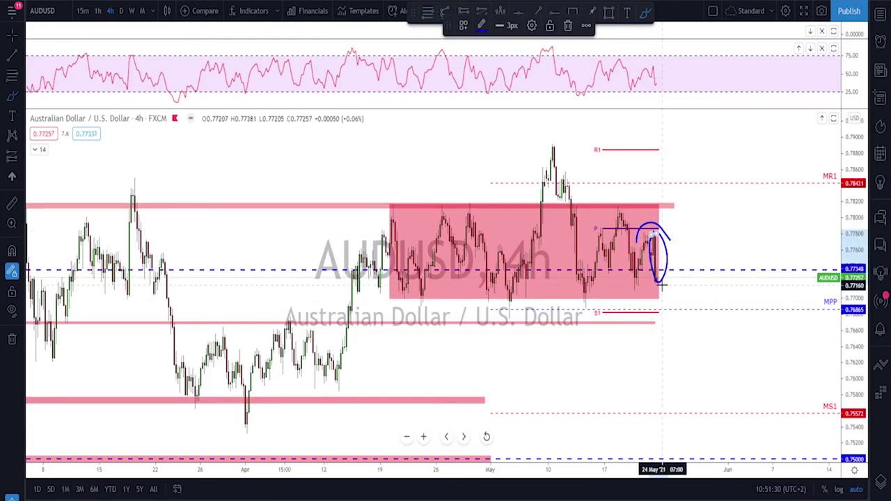
{"action": "key", "text": "ctrl+z"}
Circle the AUDUSD lows around 23 April at the lower edge of the range rectangle, near 0.770
{"action": "scroll", "coordinate": [662, 304], "scroll_direction": "up", "scroll_amount": 5}
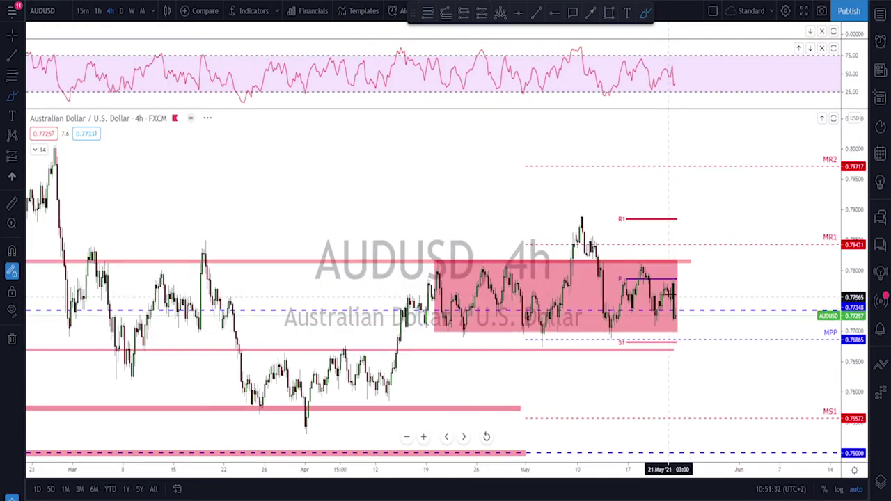
{"action": "scroll", "coordinate": [514, 323], "scroll_direction": "down", "scroll_amount": 1}
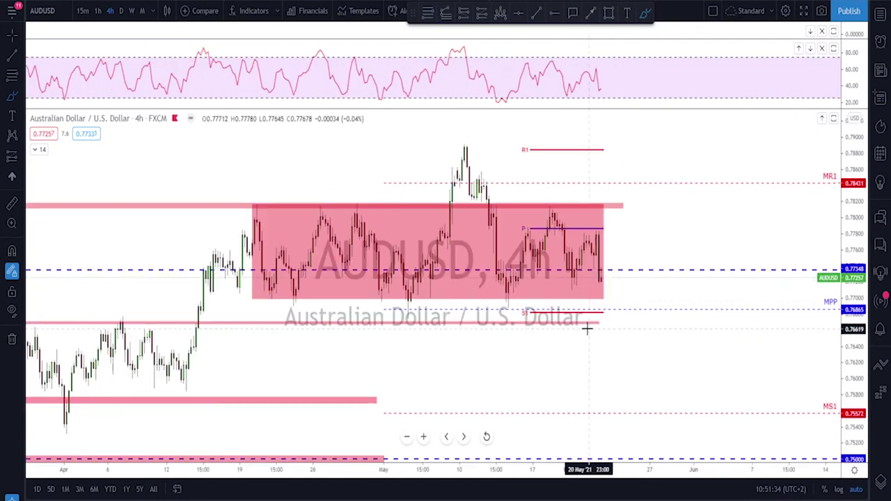
{"action": "mouse_move", "coordinate": [281, 292]}
{"action": "left_mouse_down"}
{"action": "mouse_move", "coordinate": [254, 298]}
{"action": "mouse_move", "coordinate": [294, 292]}
{"action": "left_mouse_up"}
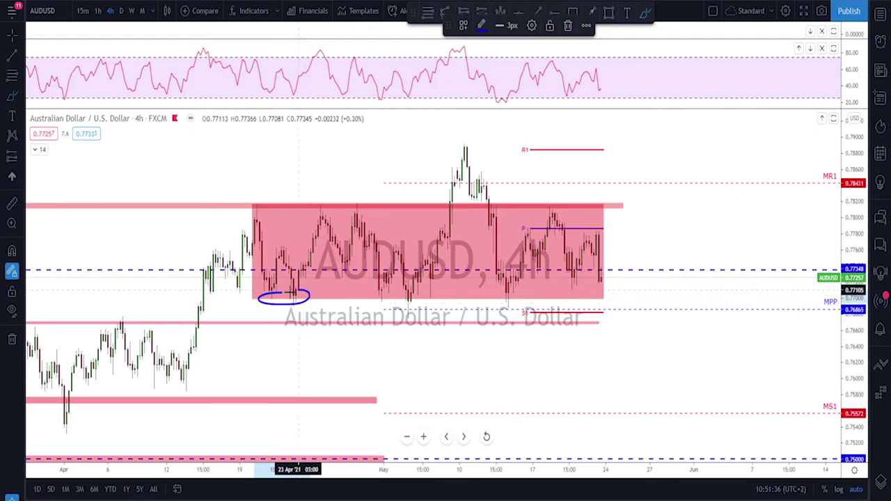
Circle the remaining AUDUSD lows of early and mid May along the lower edge of the range rectangle
{"action": "mouse_move", "coordinate": [382, 295]}
{"action": "left_mouse_down"}
{"action": "mouse_move", "coordinate": [378, 302]}
{"action": "mouse_move", "coordinate": [409, 304]}
{"action": "mouse_move", "coordinate": [410, 295]}
{"action": "left_mouse_up"}
{"action": "mouse_move", "coordinate": [510, 292]}
{"action": "left_mouse_down"}
{"action": "mouse_move", "coordinate": [497, 299]}
{"action": "mouse_move", "coordinate": [506, 295]}
{"action": "left_mouse_up"}
Brush an AUDUSD bounce from about 0.770 to the range's upper edge, circle both turning points, and undo all the markings
{"action": "mouse_move", "coordinate": [600, 268]}
{"action": "left_mouse_down"}
{"action": "mouse_move", "coordinate": [603, 299]}
{"action": "mouse_move", "coordinate": [615, 204]}
{"action": "mouse_move", "coordinate": [630, 259]}
{"action": "left_mouse_up"}
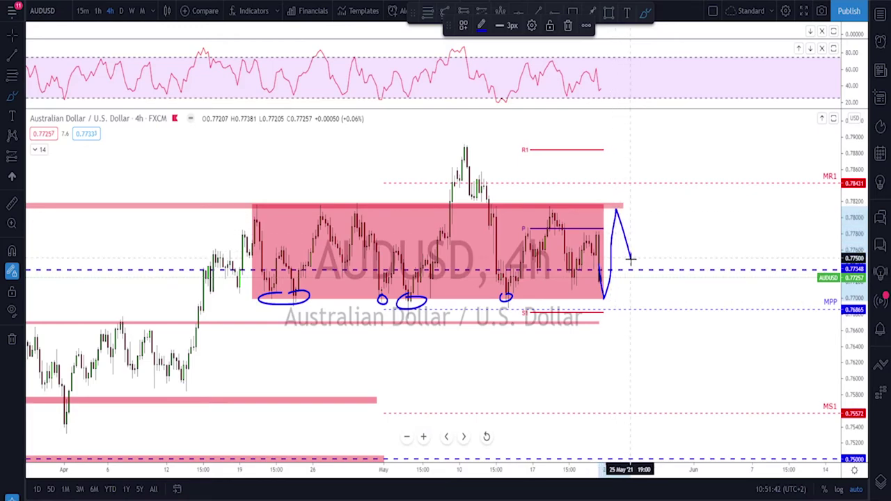
{"action": "left_click_drag", "start_coordinate": [606, 294], "coordinate": [609, 298]}
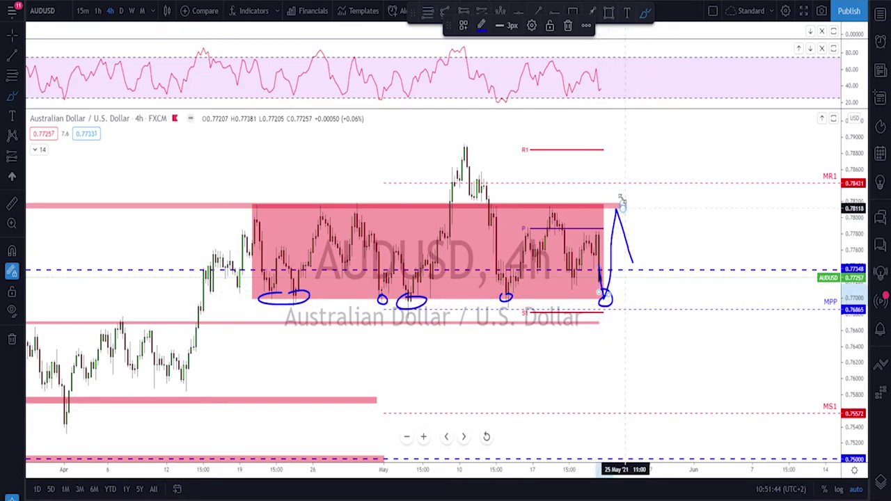
{"action": "left_click_drag", "start_coordinate": [616, 200], "coordinate": [608, 202]}
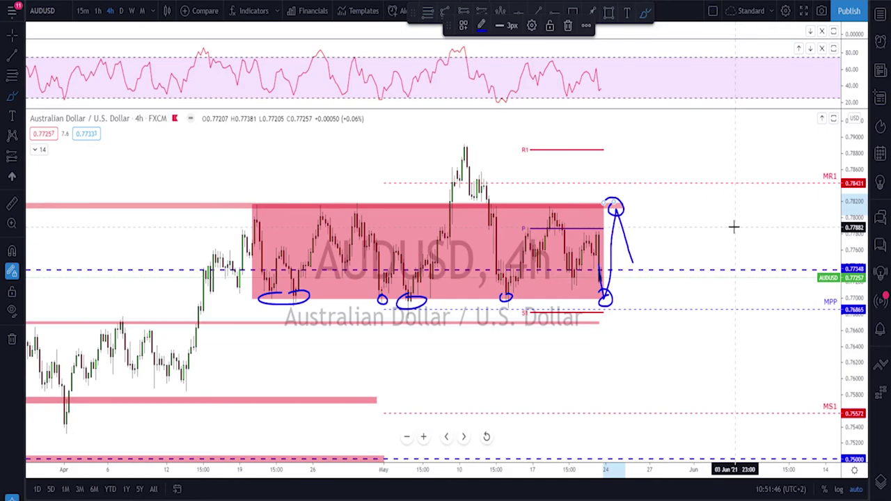
{"action": "key", "text": "ctrl+z"}
{"action": "key", "text": "ctrl+z"}
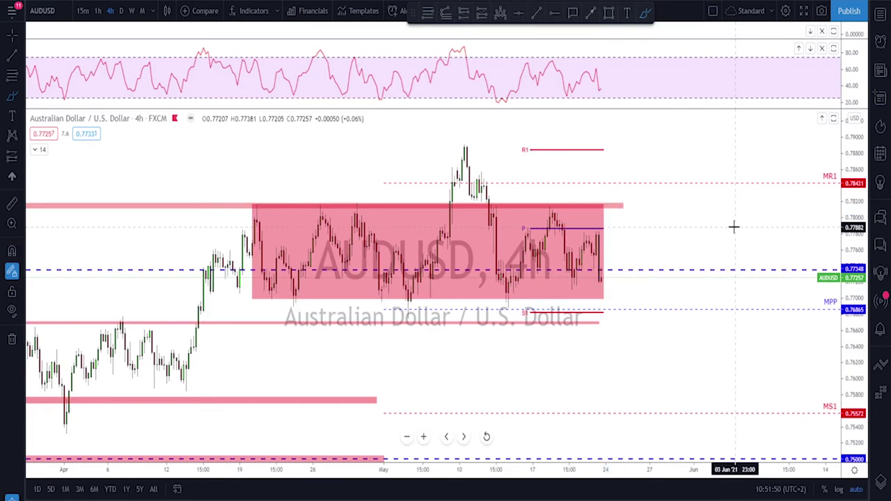
Open NZDUSD on the 4-hour timeframe with price history back to mid-February in view
{"action": "key", "text": "Down"}
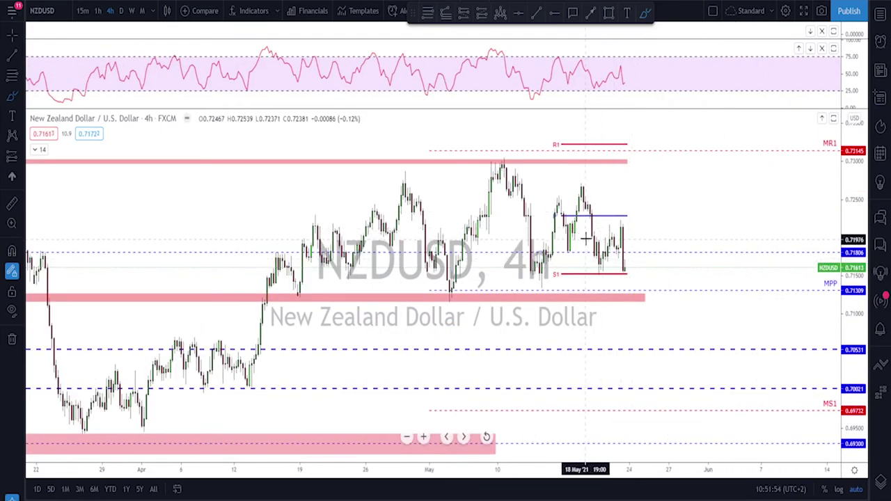
{"action": "scroll", "coordinate": [582, 247], "scroll_direction": "up", "scroll_amount": 1}
{"action": "scroll", "coordinate": [582, 247], "scroll_direction": "down", "scroll_amount": 2}
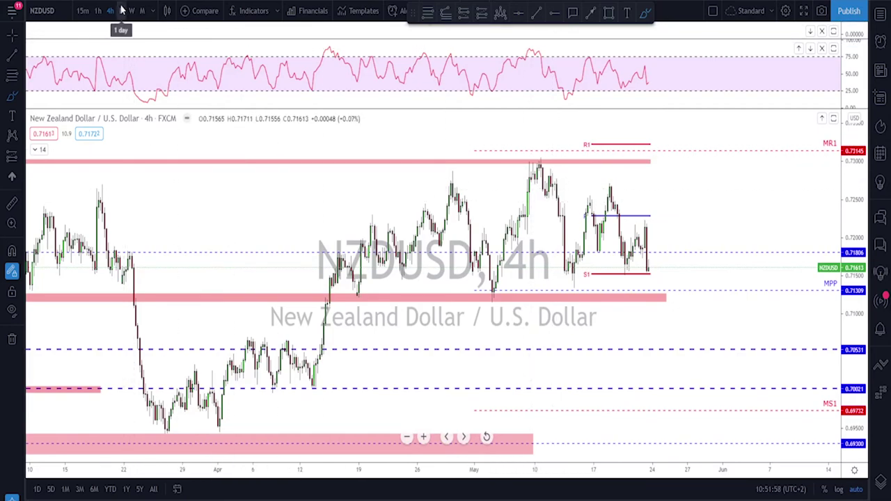
{"action": "scroll", "coordinate": [662, 278], "scroll_direction": "down", "scroll_amount": 2}
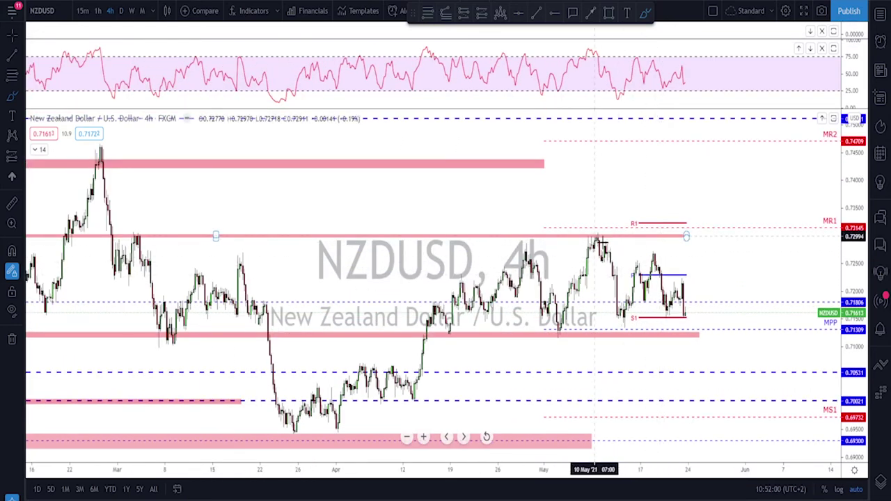
Brush arcs over the two latest lower highs on NZDUSD, around 18 May and 21 May
{"action": "left_click", "coordinate": [632, 260]}
{"action": "left_click", "coordinate": [664, 254]}
{"action": "left_click", "coordinate": [668, 286]}
{"action": "left_click", "coordinate": [690, 284]}
{"action": "scroll", "coordinate": [729, 319], "scroll_direction": "down", "scroll_amount": 1}
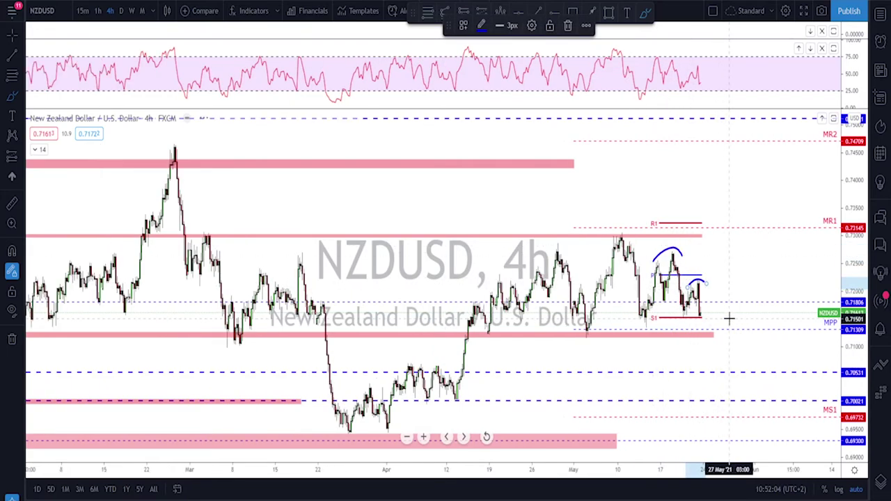
Circle the NZDUSD lows from January to early May along the support zone near 0.712
{"action": "scroll", "coordinate": [728, 319], "scroll_direction": "down", "scroll_amount": 2}
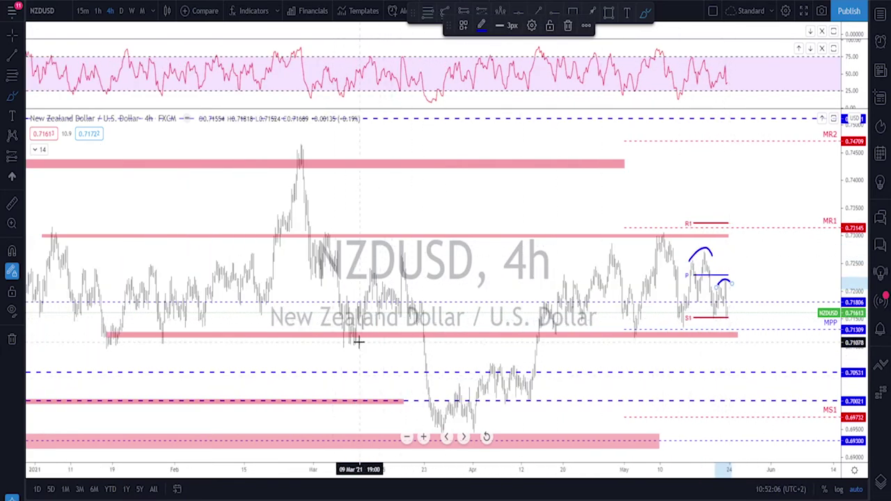
{"action": "mouse_move", "coordinate": [362, 334]}
{"action": "left_mouse_down"}
{"action": "mouse_move", "coordinate": [340, 340]}
{"action": "mouse_move", "coordinate": [363, 335]}
{"action": "left_mouse_up"}
{"action": "mouse_move", "coordinate": [178, 332]}
{"action": "left_mouse_down"}
{"action": "mouse_move", "coordinate": [119, 342]}
{"action": "mouse_move", "coordinate": [104, 333]}
{"action": "left_mouse_up"}
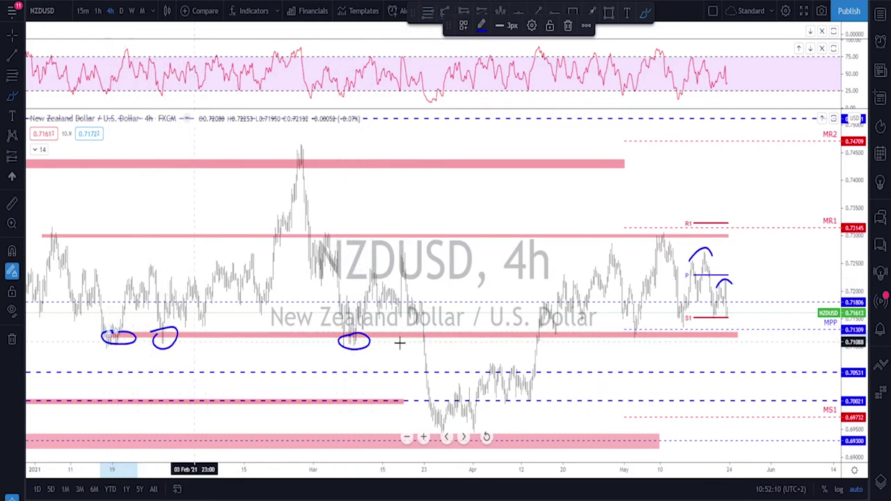
{"action": "mouse_move", "coordinate": [553, 329]}
{"action": "left_mouse_down"}
{"action": "mouse_move", "coordinate": [563, 334]}
{"action": "mouse_move", "coordinate": [551, 331]}
{"action": "left_mouse_up"}
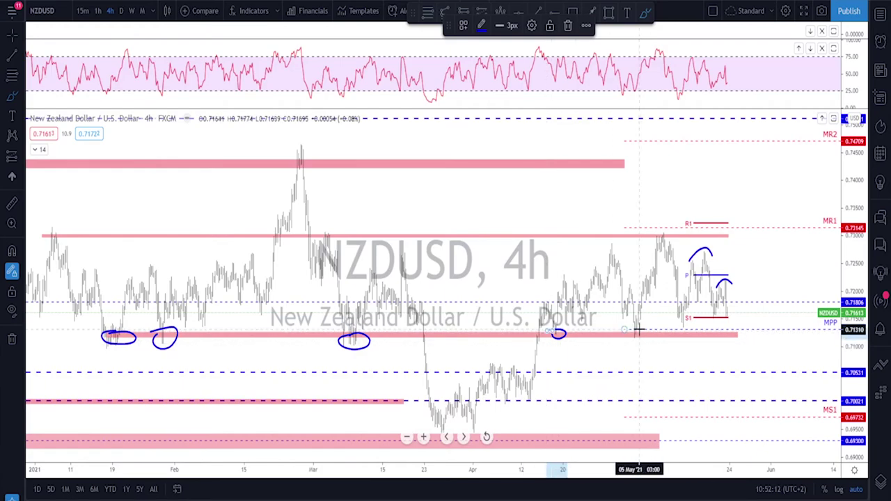
{"action": "left_click_drag", "start_coordinate": [636, 326], "coordinate": [639, 327]}
Brush a bounce from the 0.712 support zone and a breakdown toward 0.700, and circle the mid-April low near 0.700
{"action": "scroll", "coordinate": [658, 348], "scroll_direction": "up", "scroll_amount": 4}
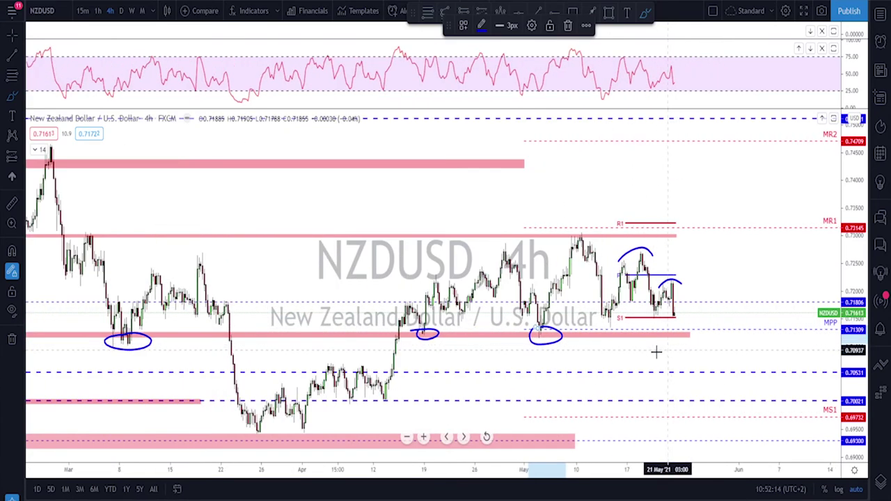
{"action": "left_click_drag", "start_coordinate": [657, 268], "coordinate": [663, 299]}
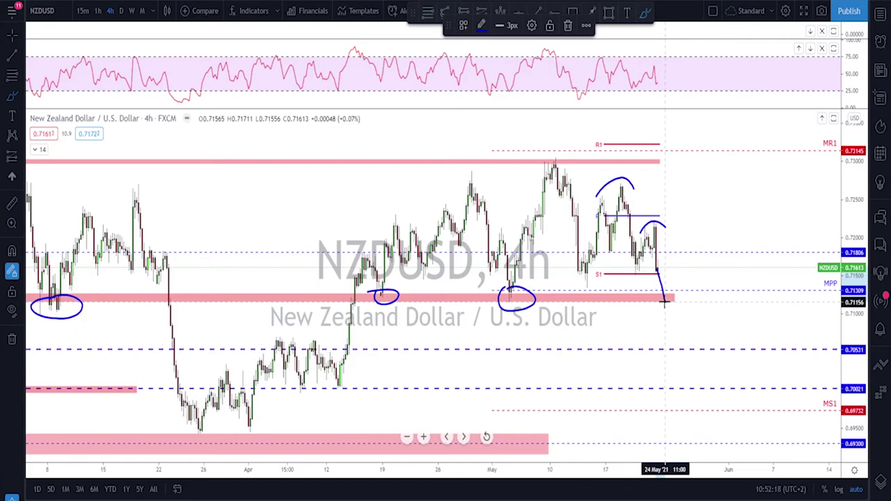
{"action": "left_click_drag", "start_coordinate": [665, 303], "coordinate": [680, 238]}
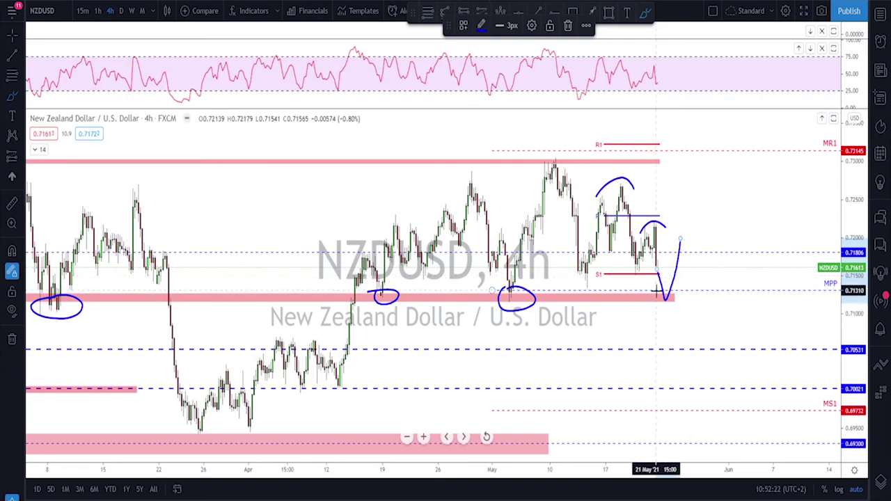
{"action": "mouse_move", "coordinate": [679, 294]}
{"action": "left_mouse_down"}
{"action": "mouse_move", "coordinate": [693, 329]}
{"action": "mouse_move", "coordinate": [703, 295]}
{"action": "mouse_move", "coordinate": [735, 381]}
{"action": "left_mouse_up"}
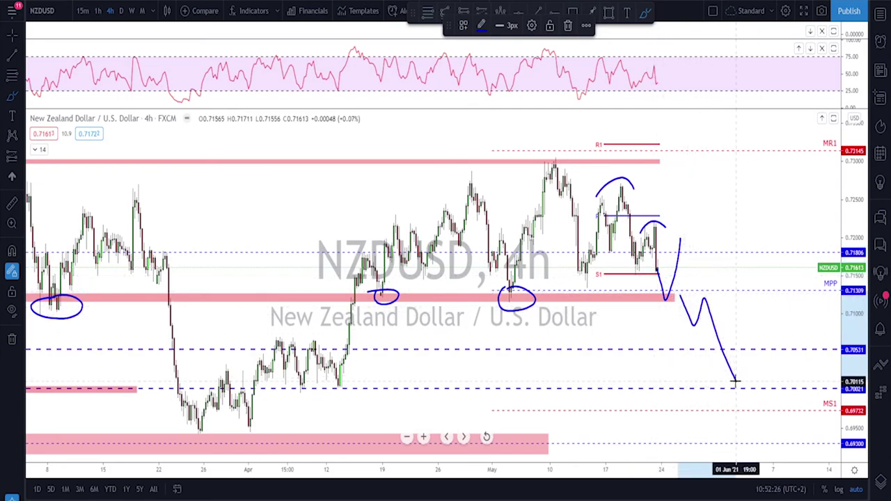
{"action": "mouse_move", "coordinate": [341, 370]}
{"action": "left_mouse_down"}
{"action": "mouse_move", "coordinate": [338, 397]}
{"action": "mouse_move", "coordinate": [345, 370]}
{"action": "left_mouse_up"}
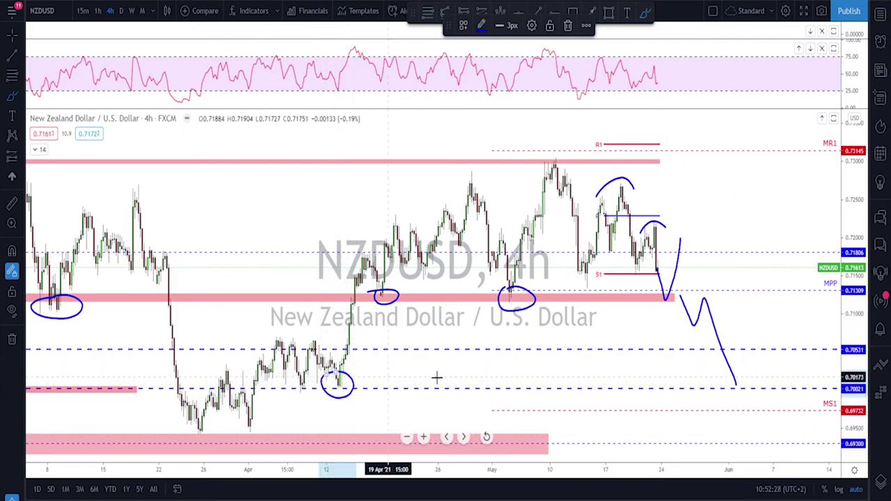
Undo all the brushed arcs, circles and price scenarios on the NZDUSD chart
{"action": "key", "text": "ctrl+z"}
{"action": "key", "text": "ctrl+z"}
{"action": "key", "text": "ctrl+z"}
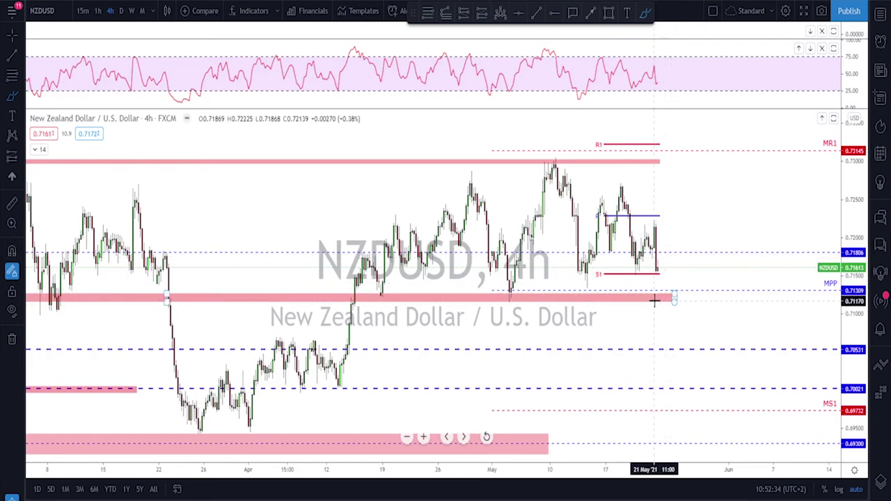
Brush an NZDUSD break below the 0.712 support zone continuing toward about 0.705, and undo the marking
{"action": "scroll", "coordinate": [655, 299], "scroll_direction": "down", "scroll_amount": 1}
{"action": "scroll", "coordinate": [666, 320], "scroll_direction": "up", "scroll_amount": 1}
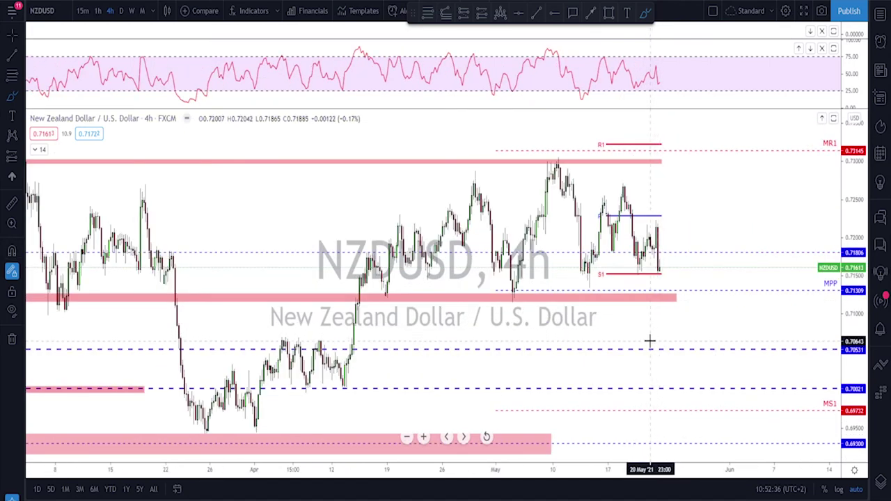
{"action": "left_click_drag", "start_coordinate": [658, 267], "coordinate": [664, 313]}
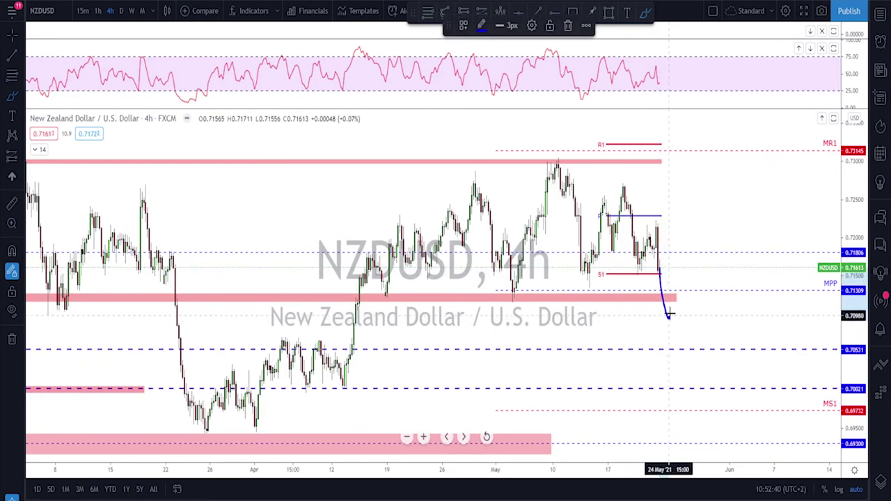
{"action": "left_click_drag", "start_coordinate": [674, 285], "coordinate": [700, 350]}
{"action": "key", "text": "ctrl+z"}
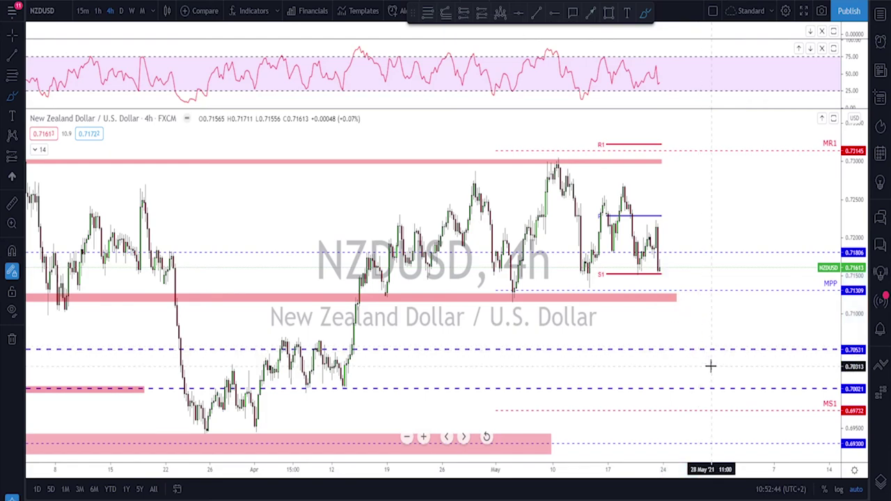